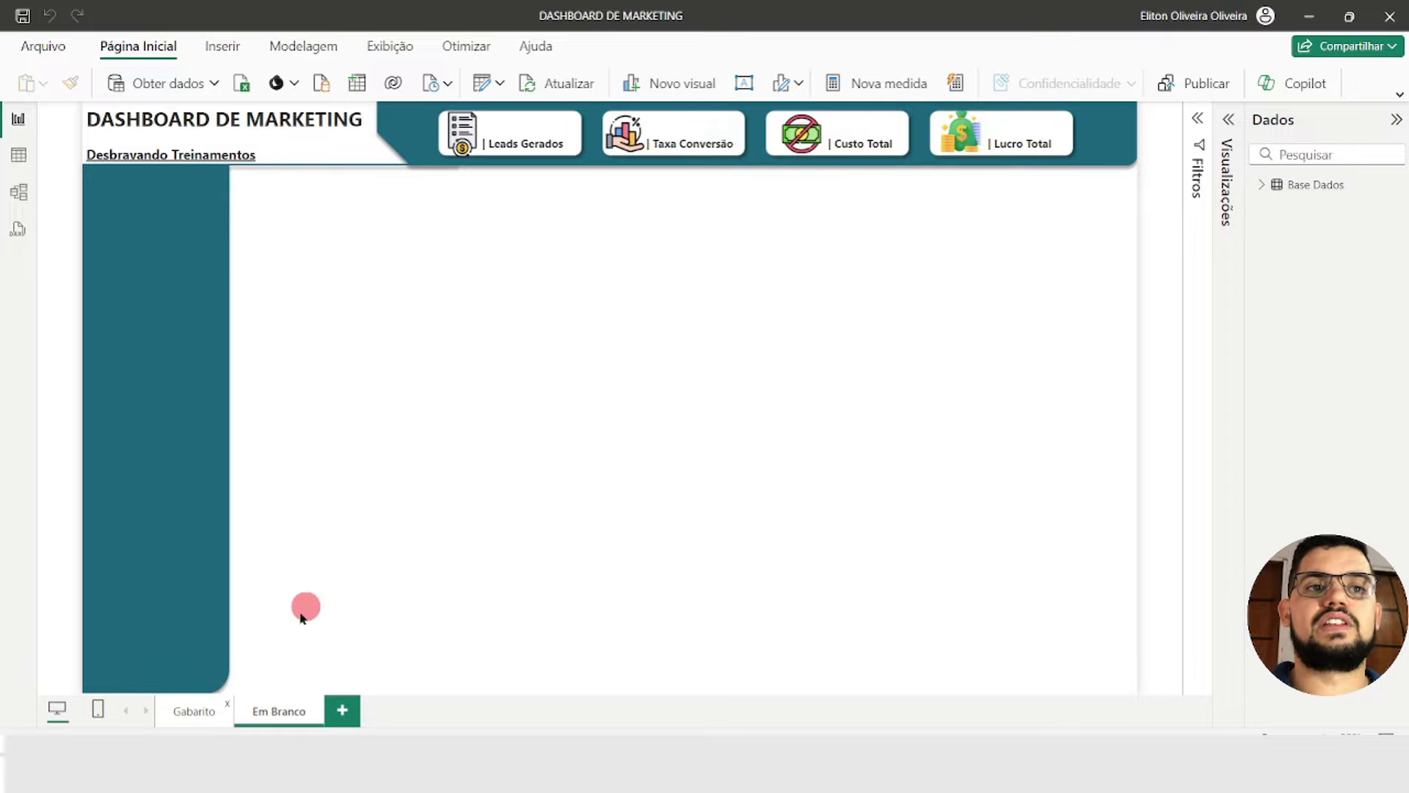
Review the finished dashboard on the Gabarito page, returning to the Em Branco page
left_click(193, 712)
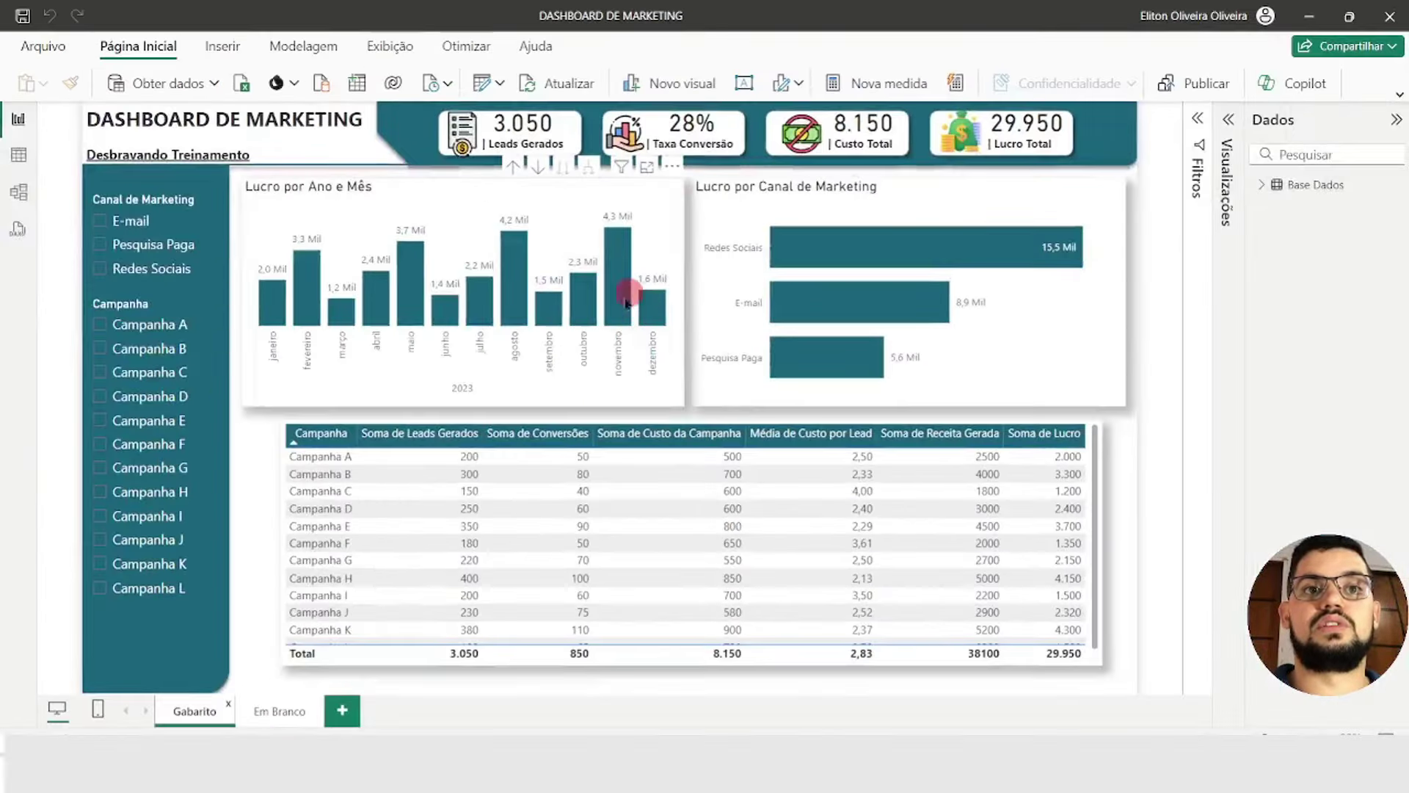
left_click(273, 712)
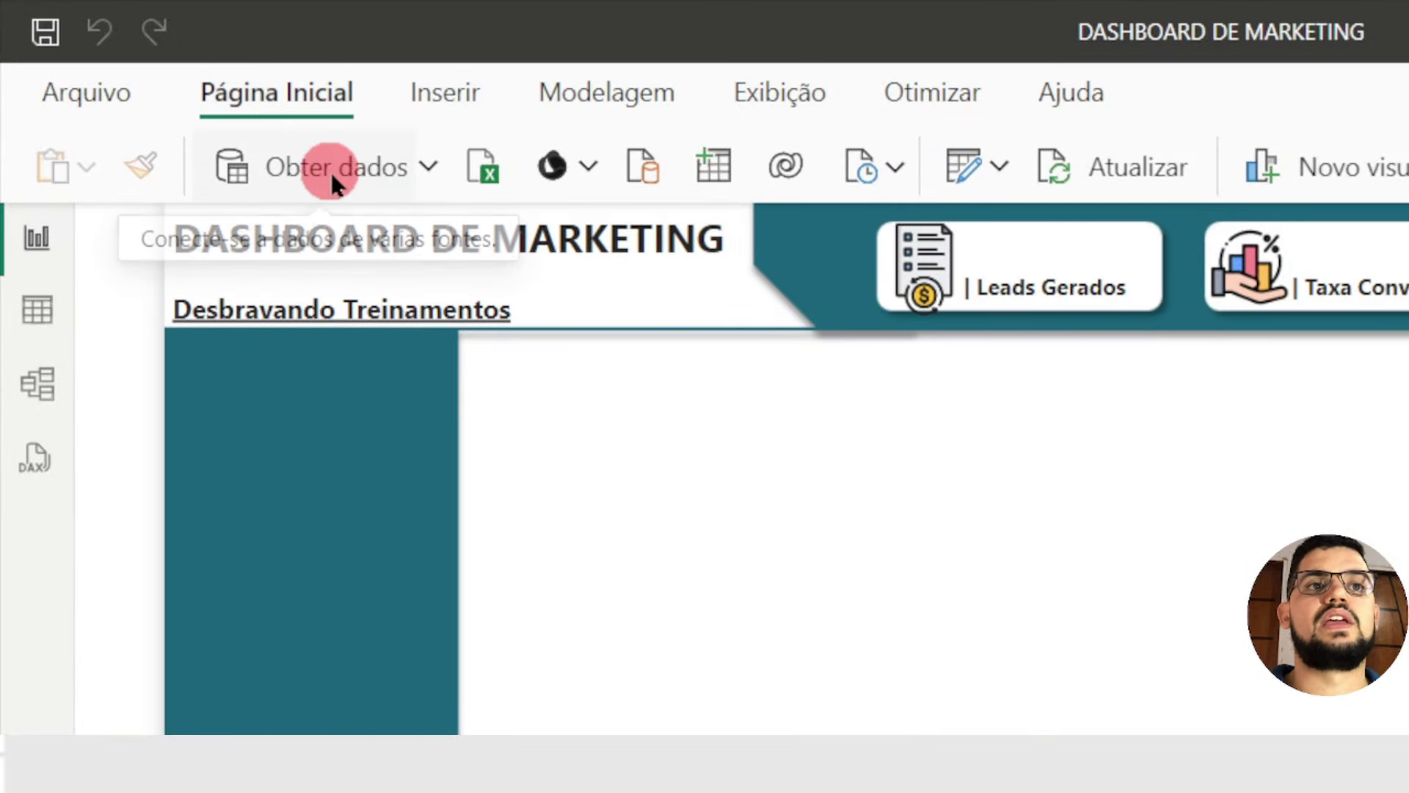
Connect to the Excel workbook Base Dados Campanhas de Marketing as a new data source
left_click(426, 168)
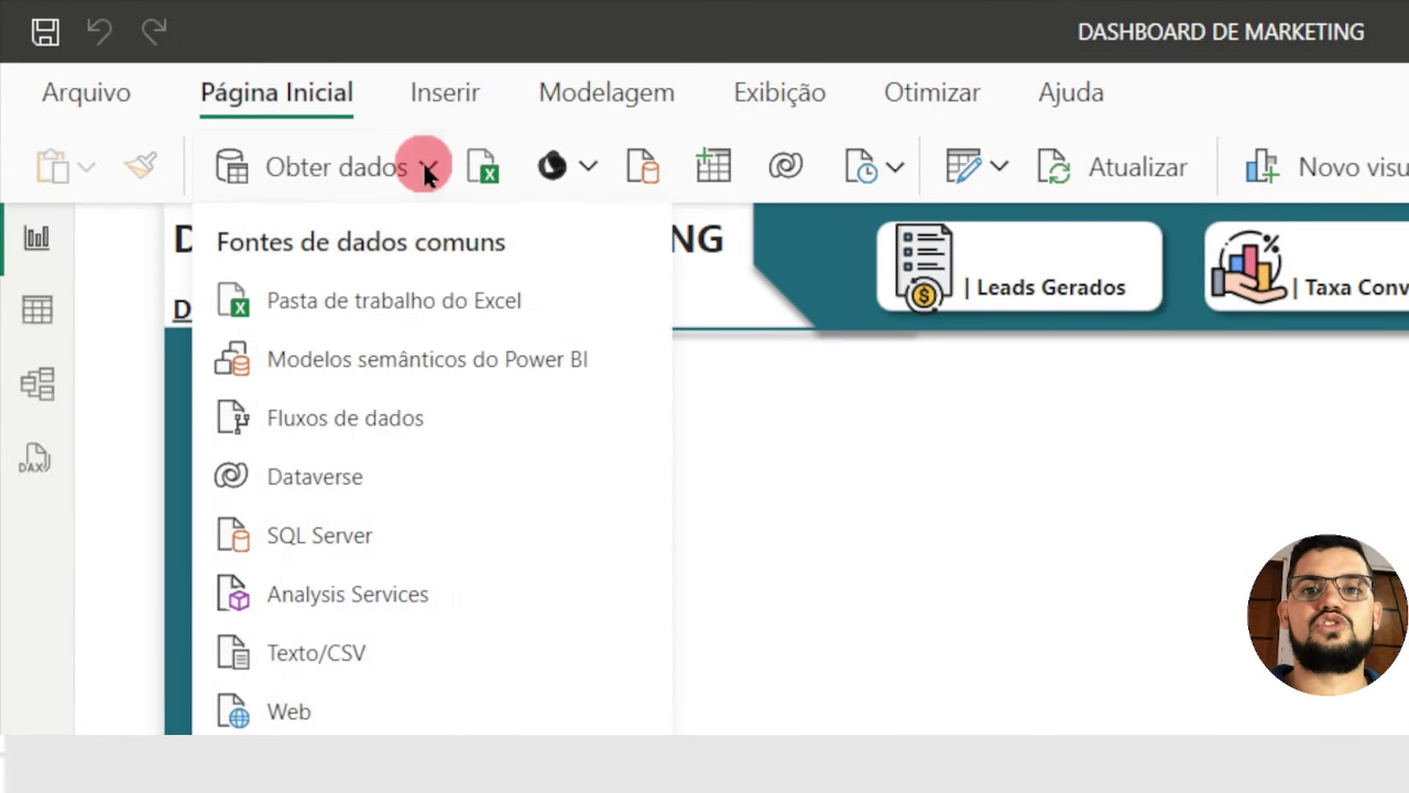
left_click(340, 302)
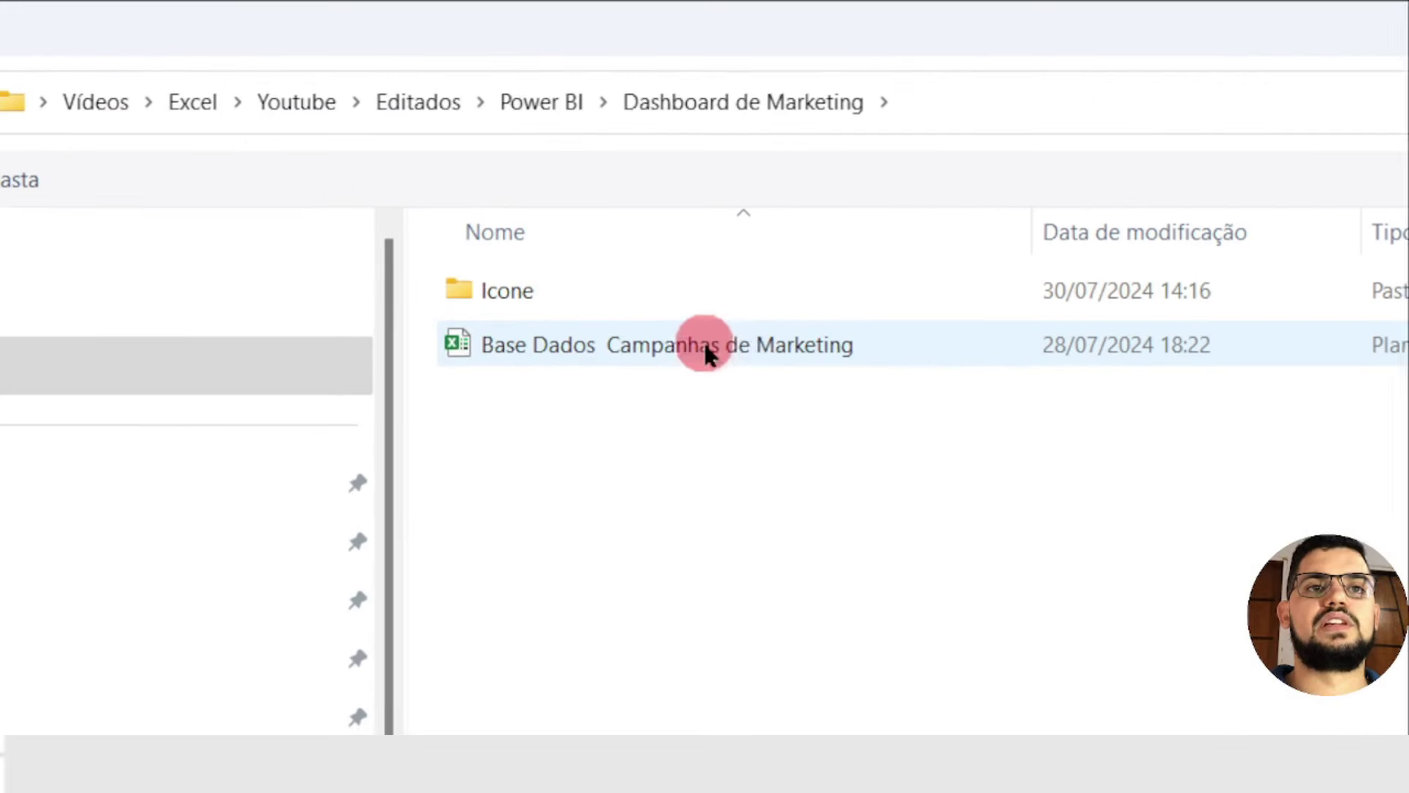
left_click(646, 361)
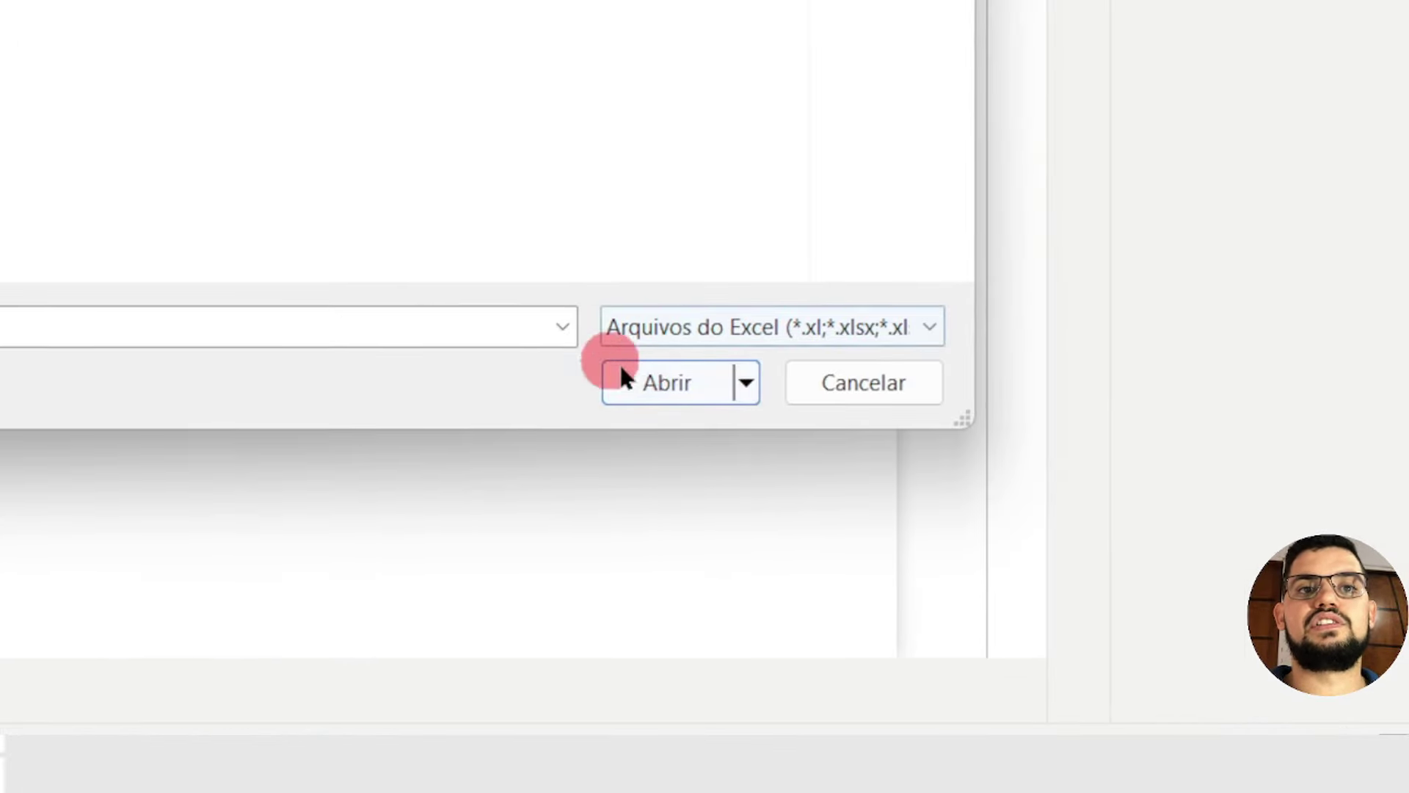
left_click(1003, 553)
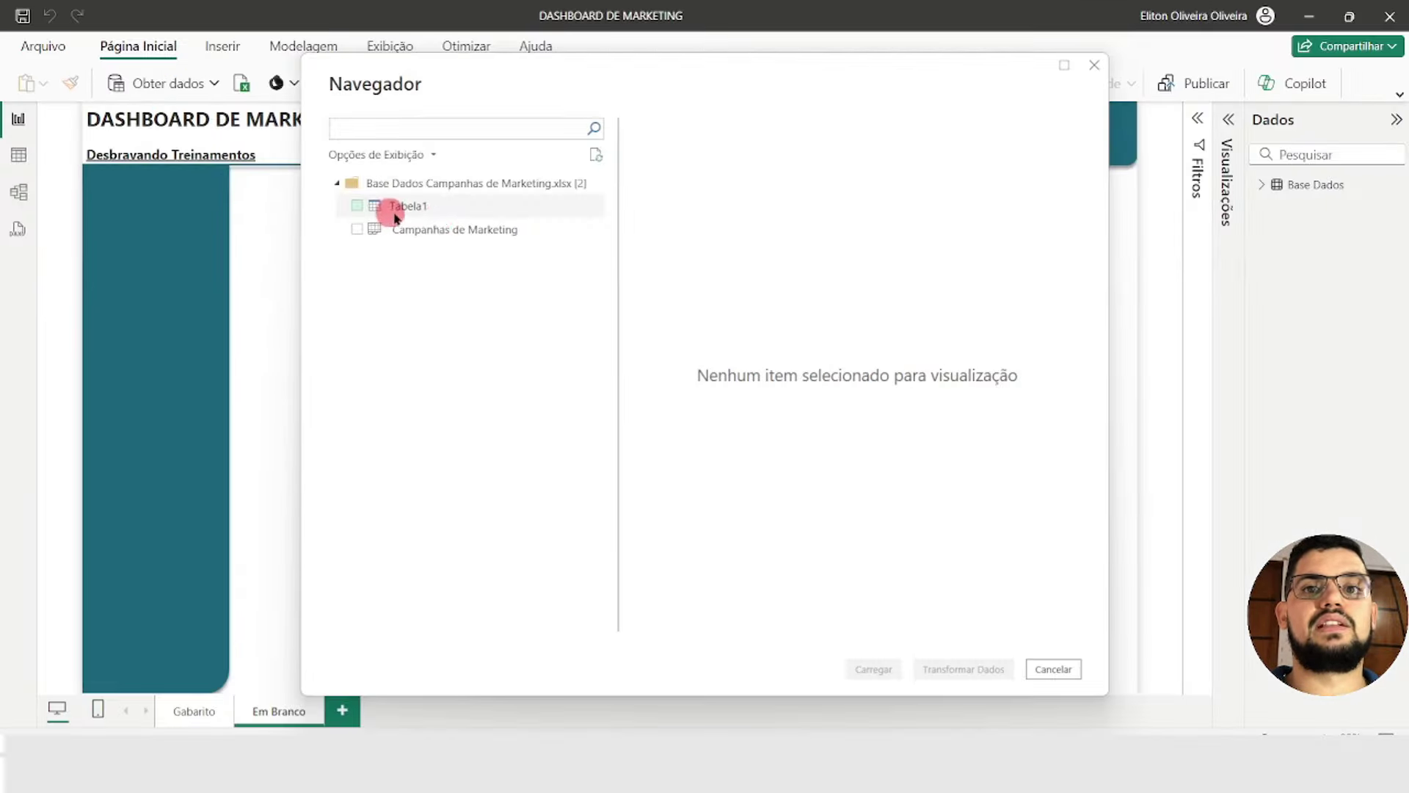
Preview the Campanhas de Marketing sheet and Tabela1, and bring only Tabela1 into the query editor for transformation
left_click(438, 232)
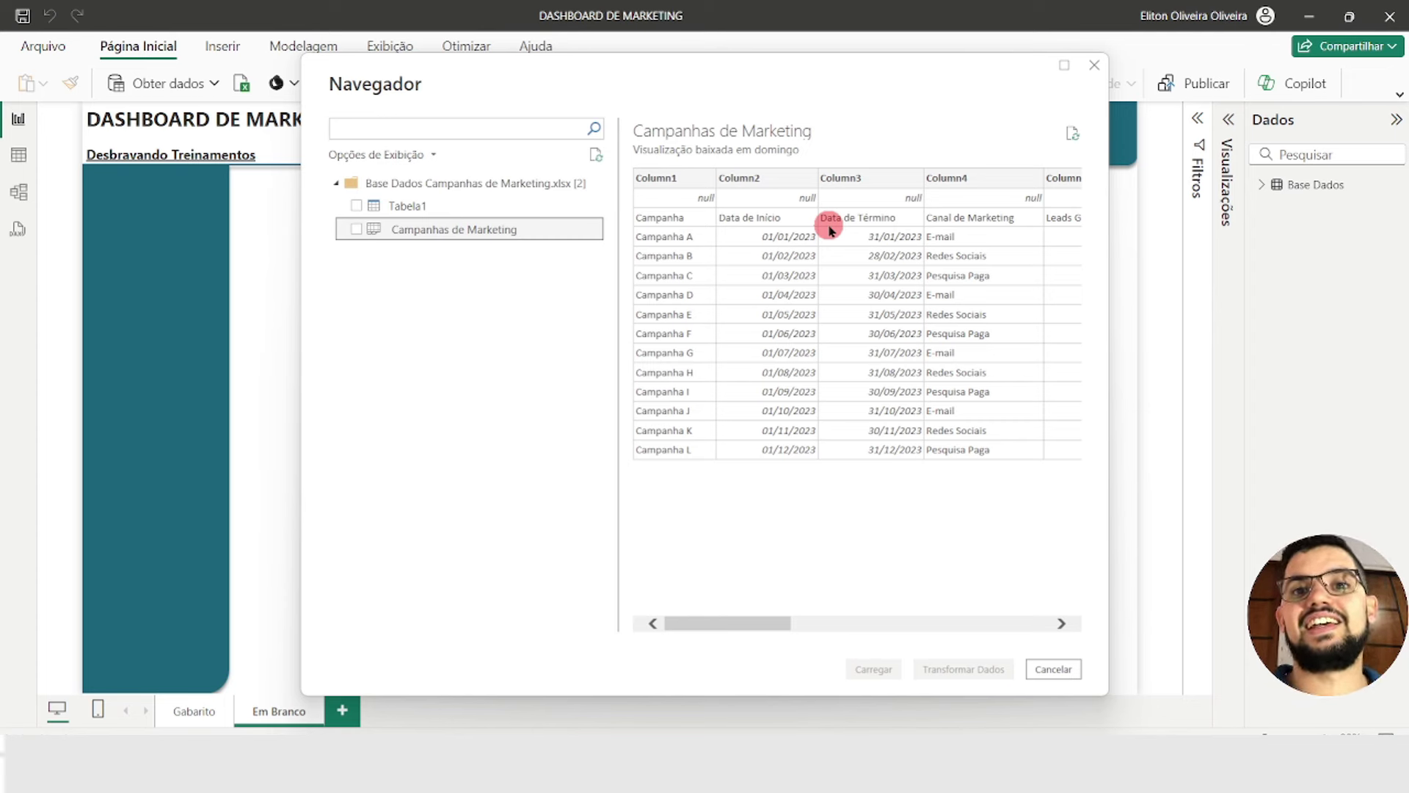
left_click(406, 210)
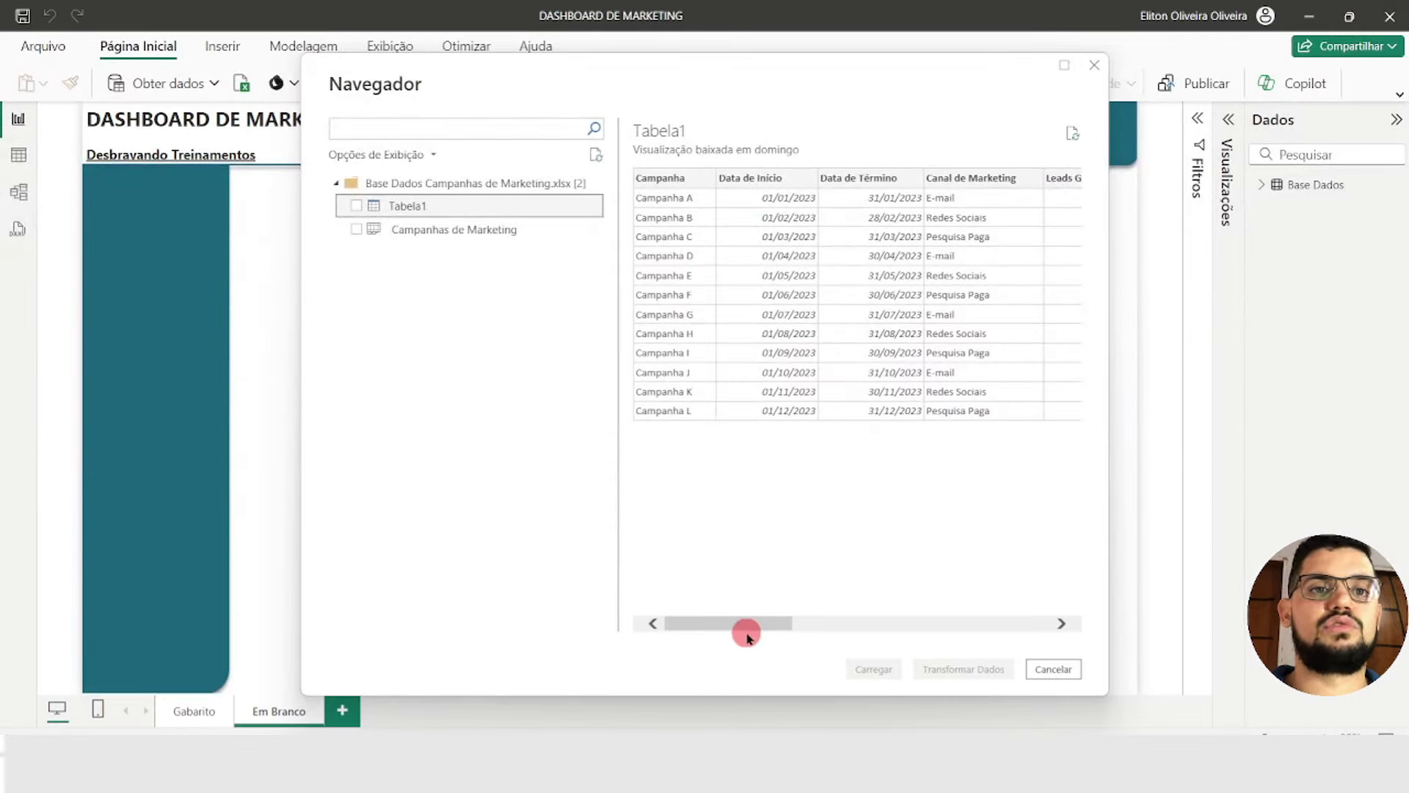
left_click_drag(747, 634, 976, 629)
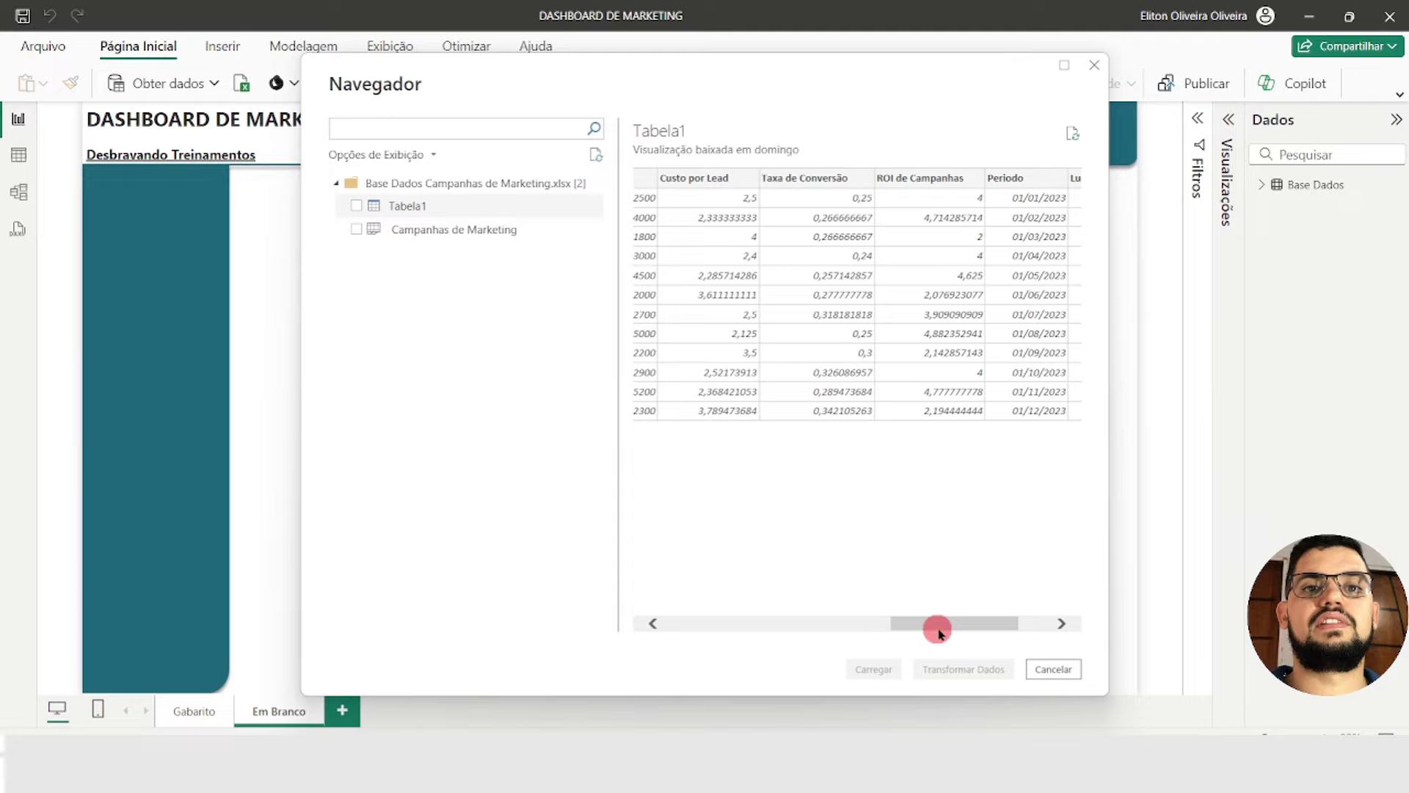
left_click_drag(899, 668, 594, 676)
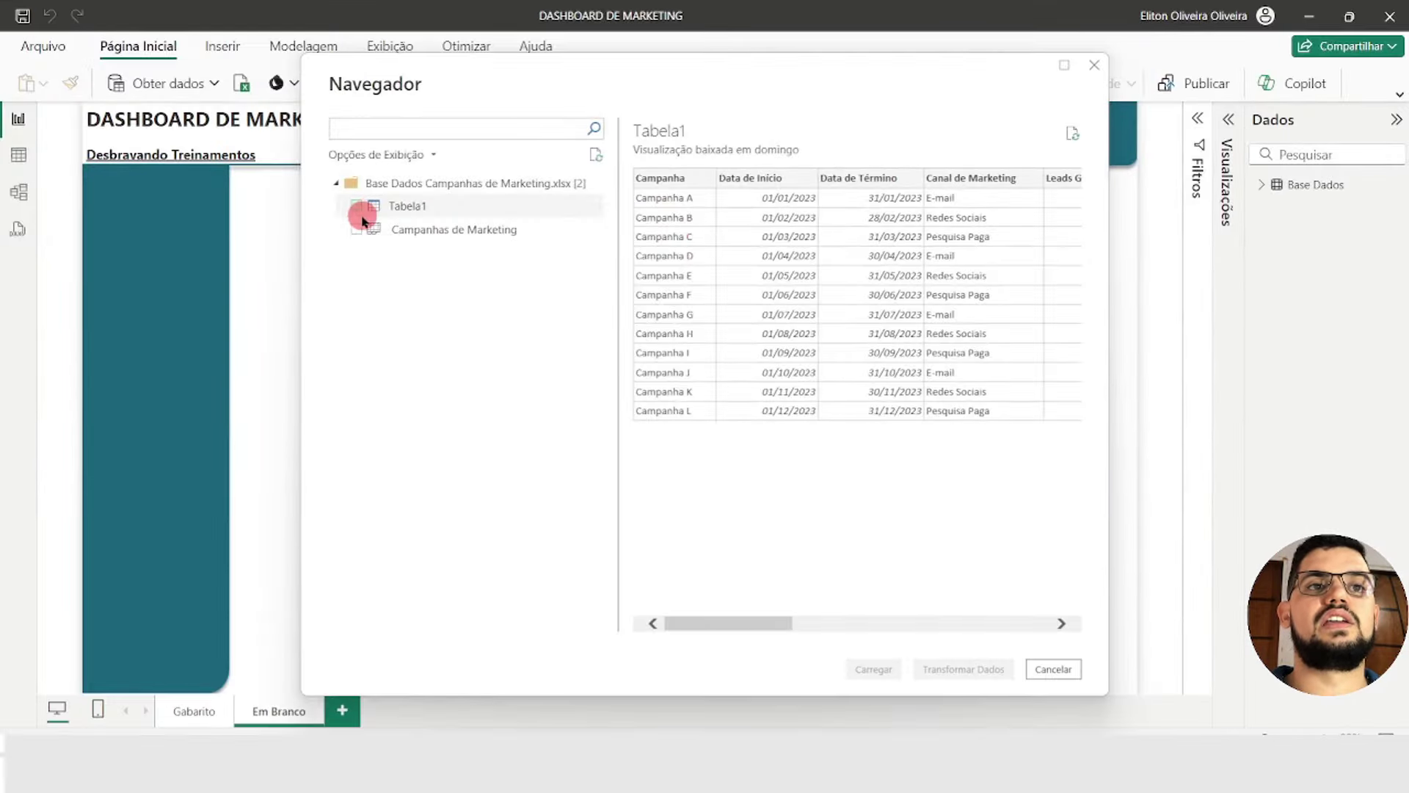
left_click(357, 209)
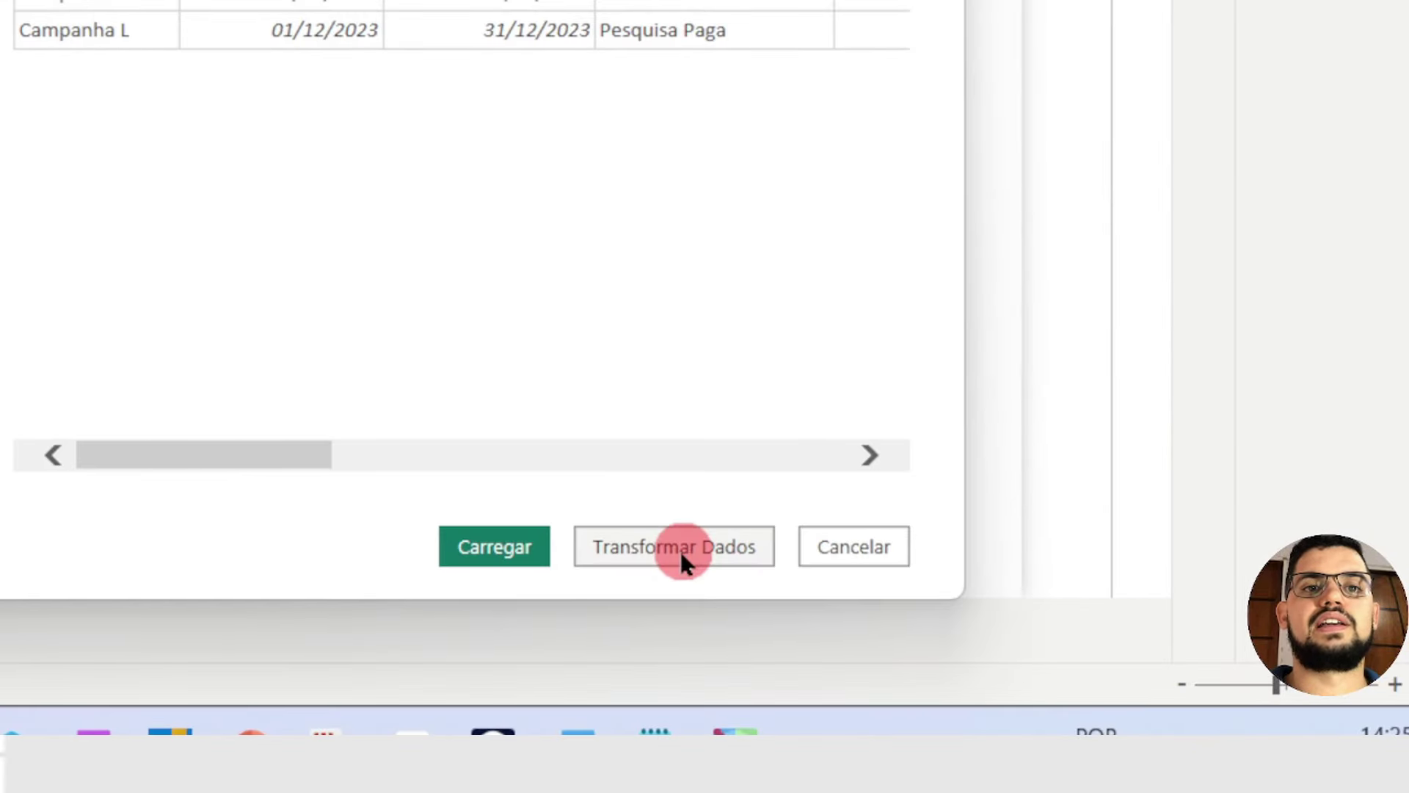
left_click(682, 549)
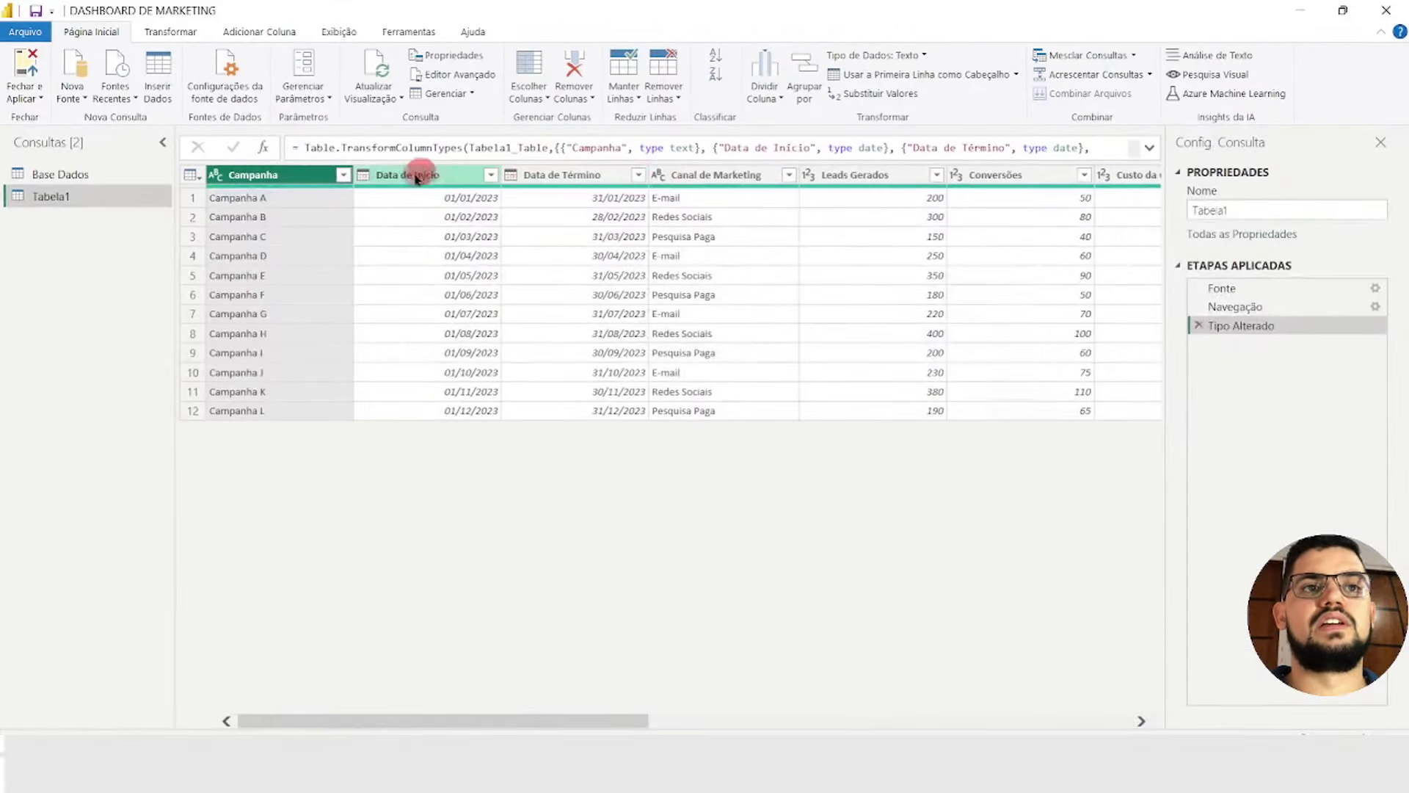
Check the data types of Tabela1's columns, including Data de Início and Leads Gerados, through to the last column
left_click(829, 350)
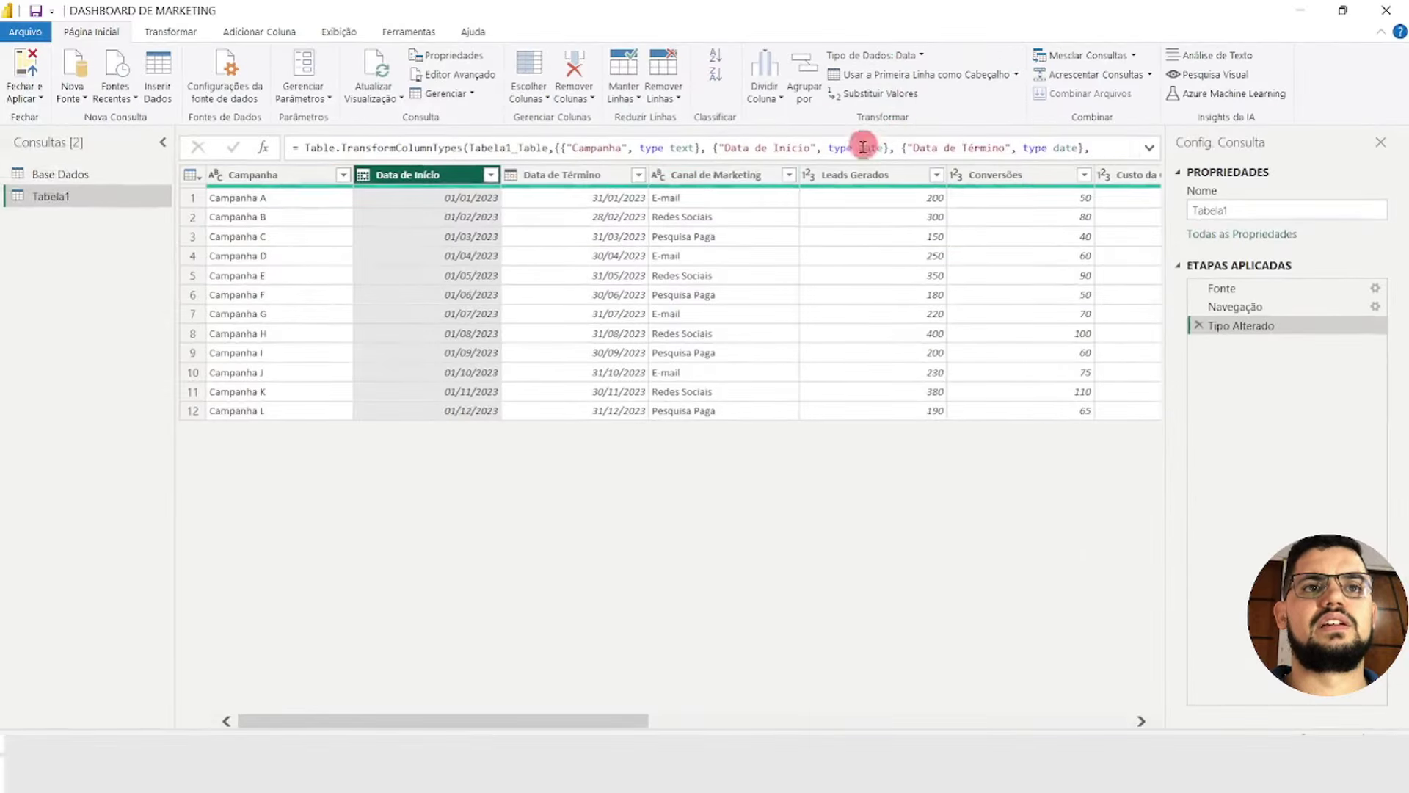
left_click(837, 175)
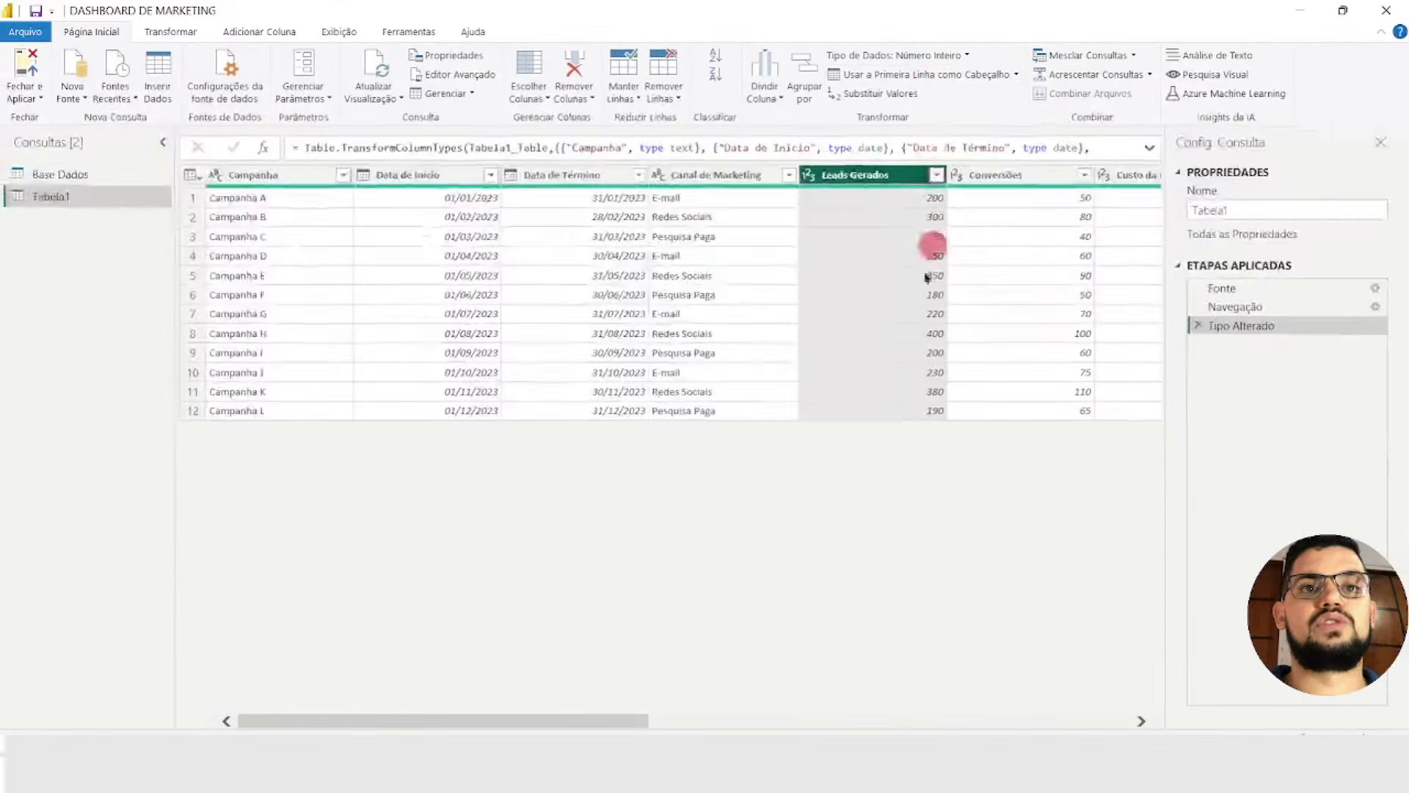
left_click_drag(551, 721, 1122, 658)
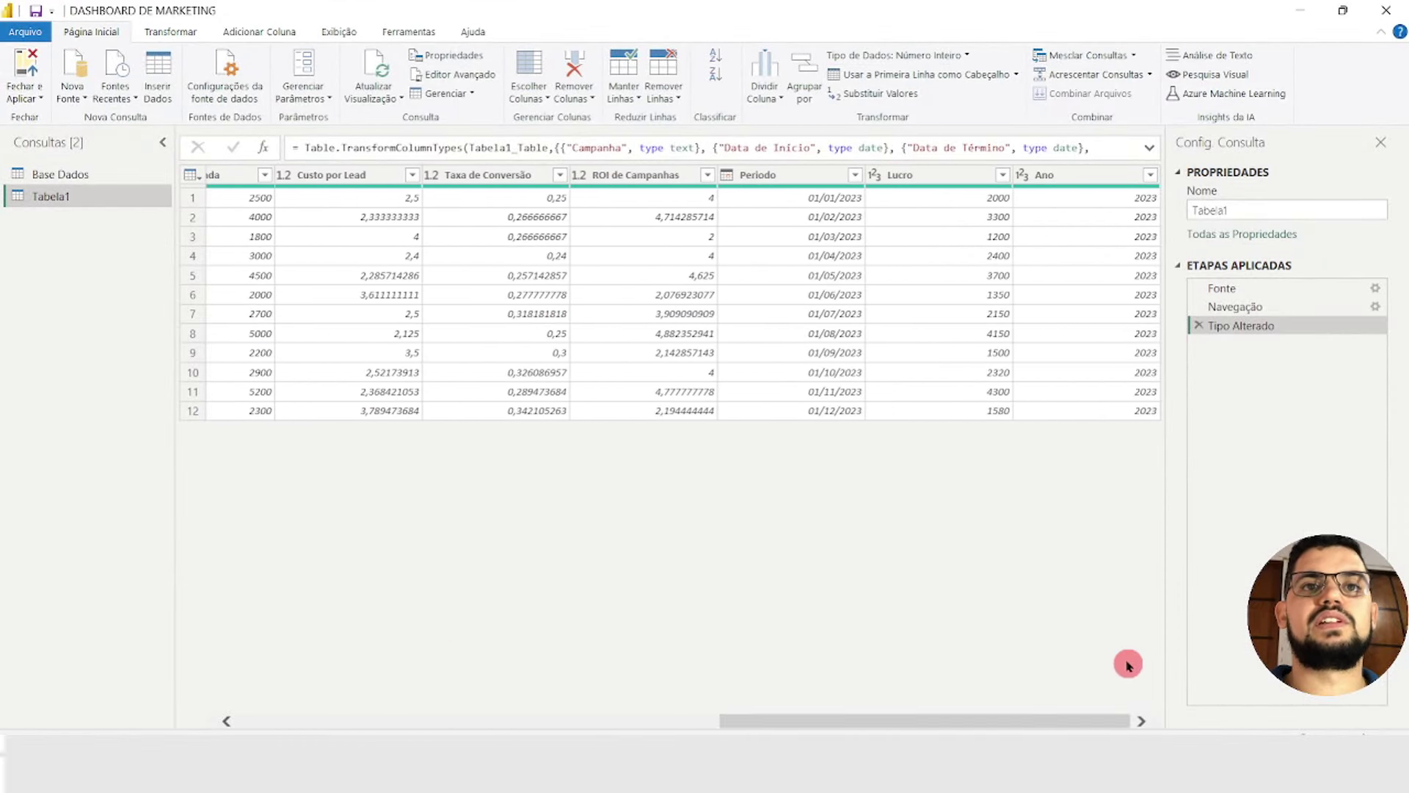
left_click(1102, 426)
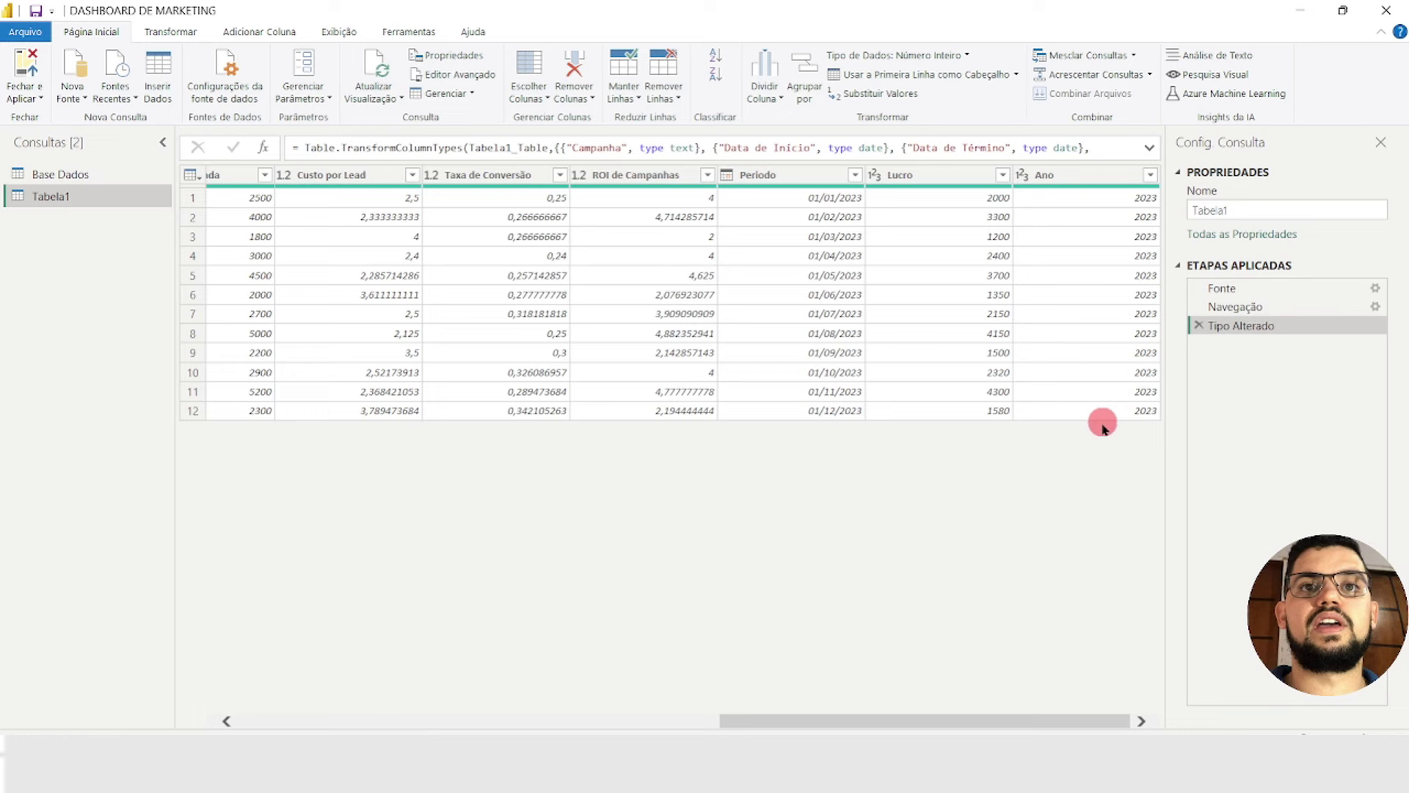
Rename the Tabela1 query as "Base dados Campanha" and apply the query changes to the report
left_click(1271, 210)
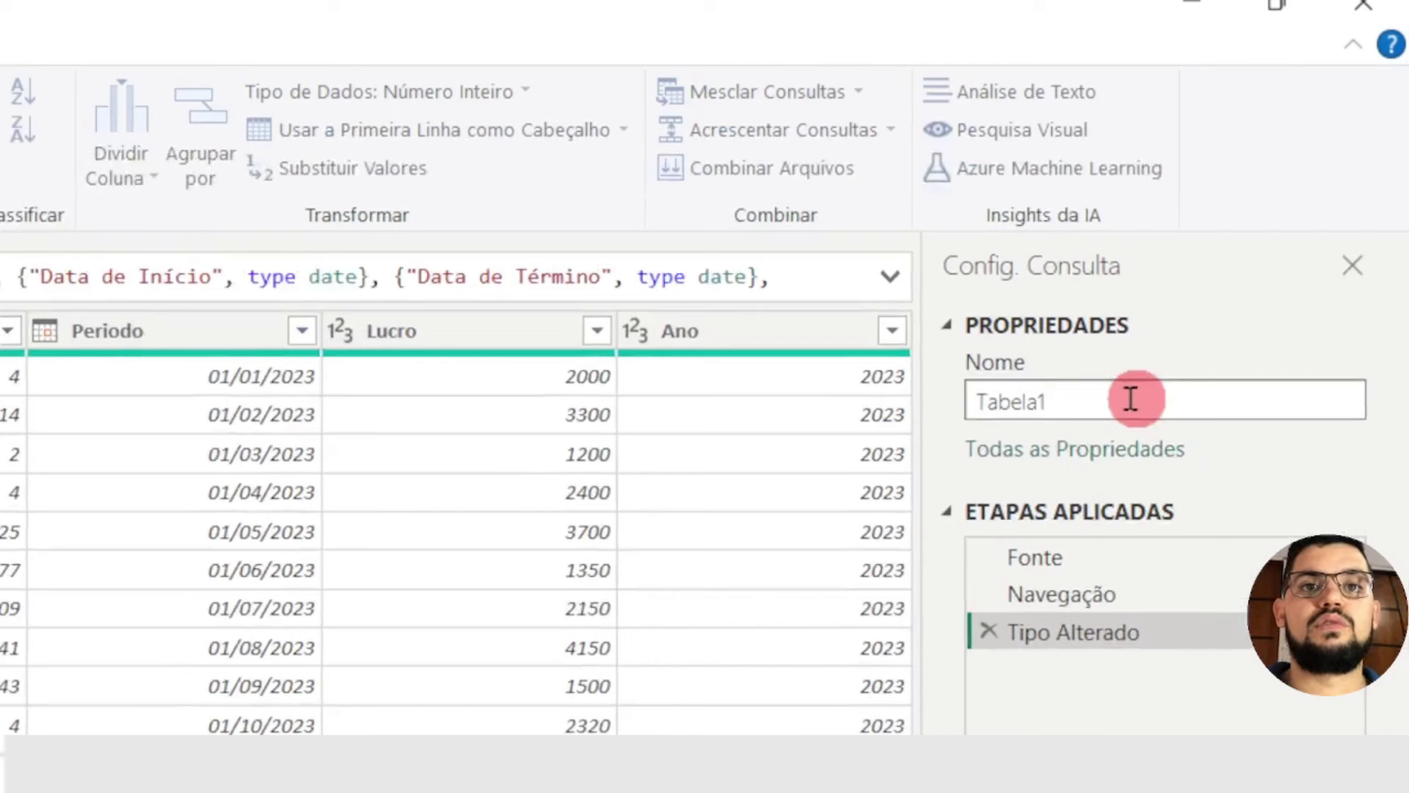
double_click(1130, 400)
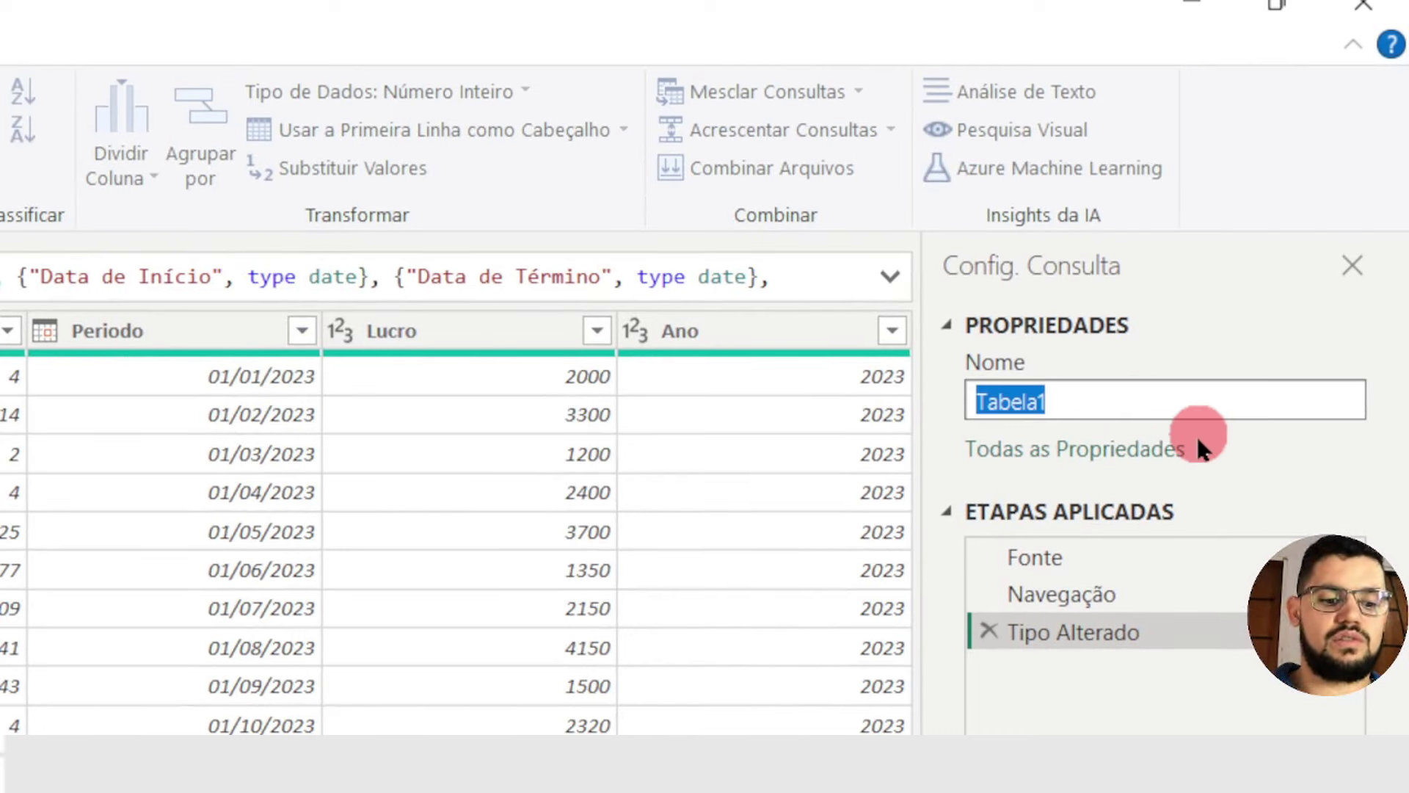
type("Base dados Campanha")
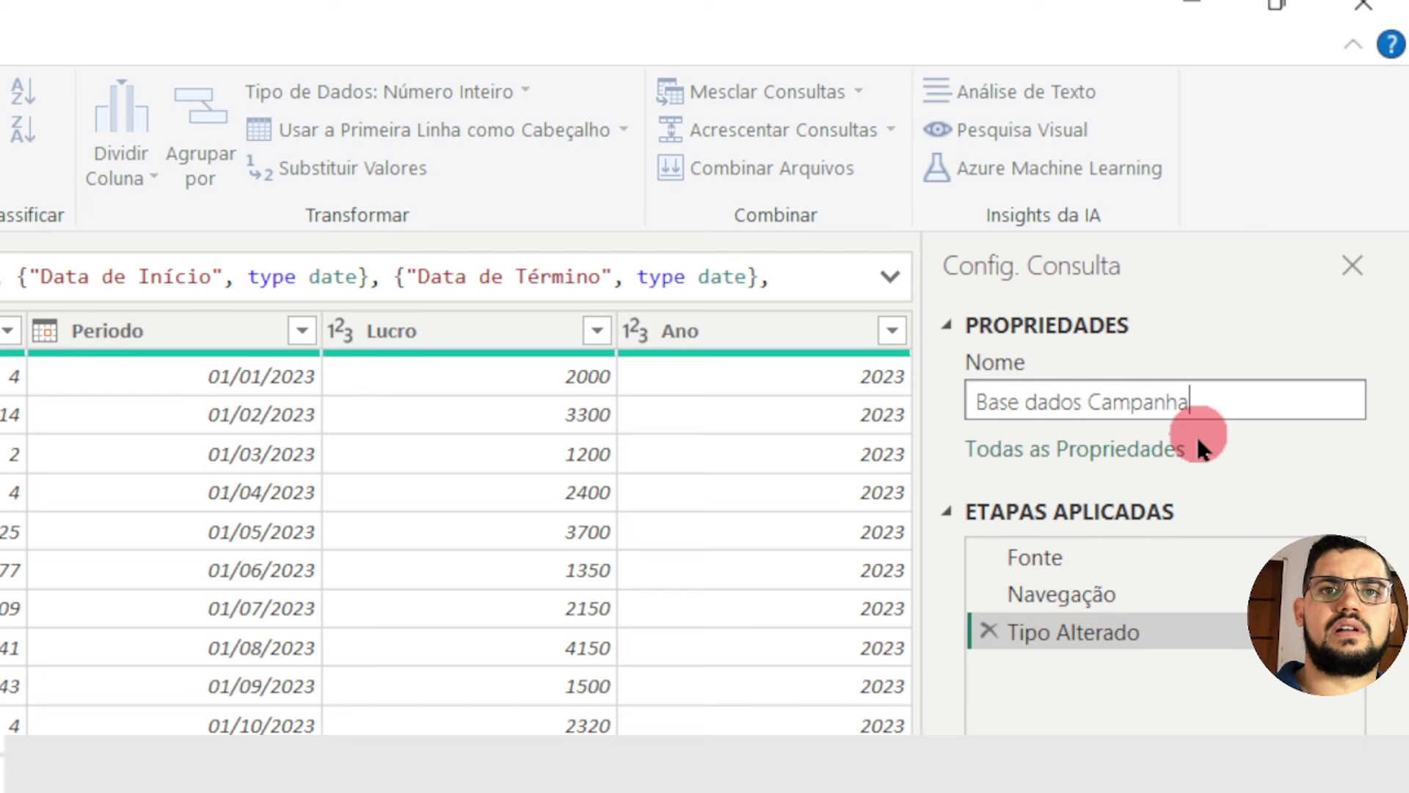
key("Return")
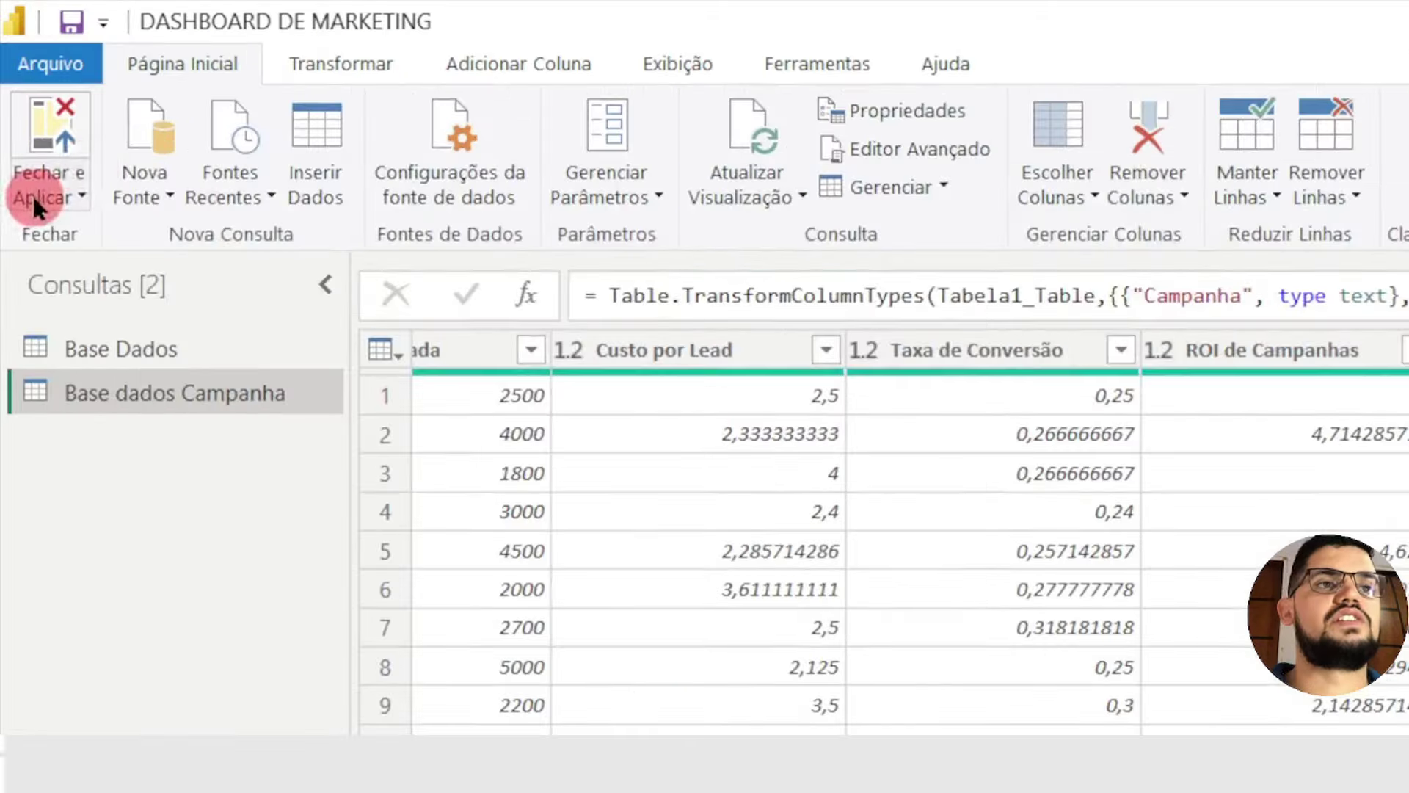
left_click(16, 71)
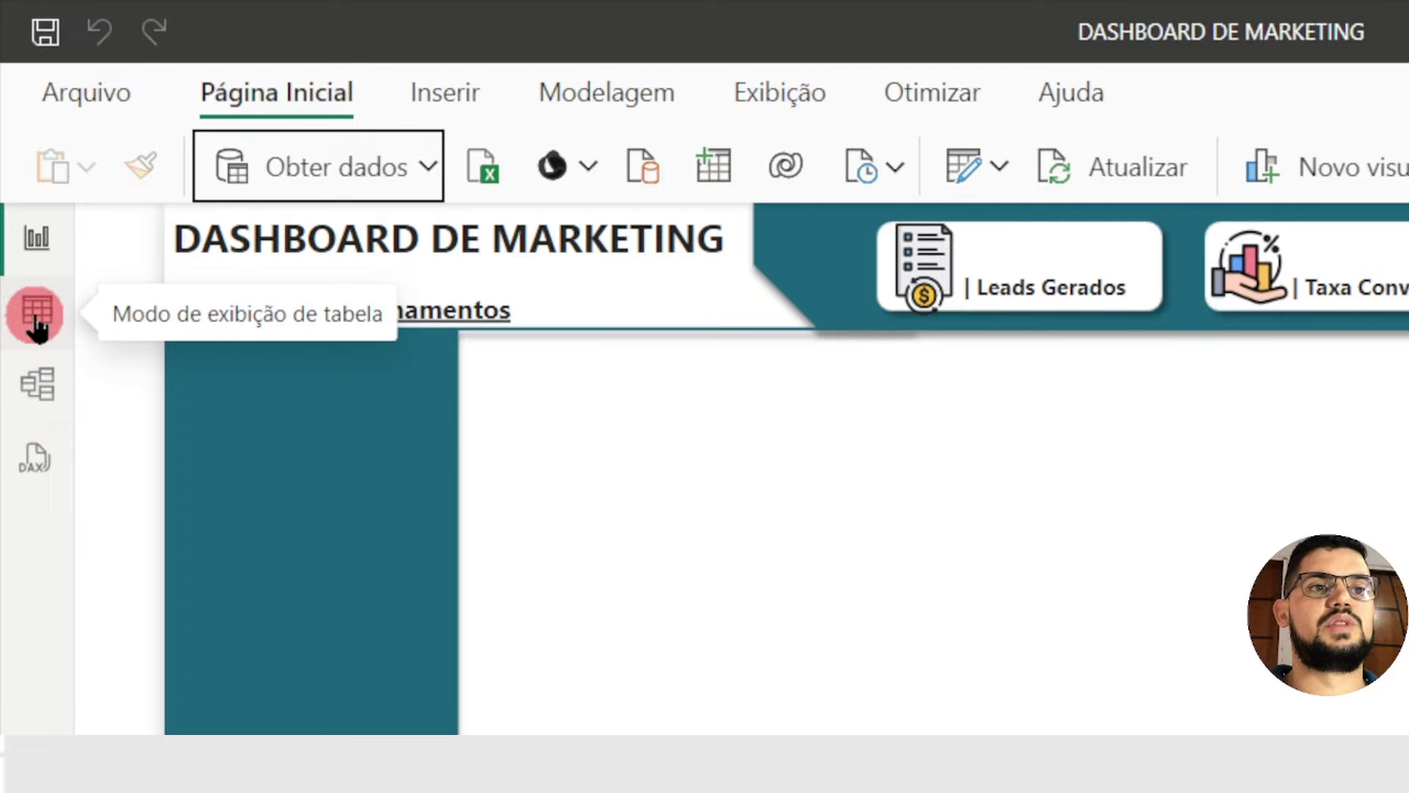
Inspect all columns of the loaded Base dados Campanha table in table view, and return to the report view
left_click(36, 323)
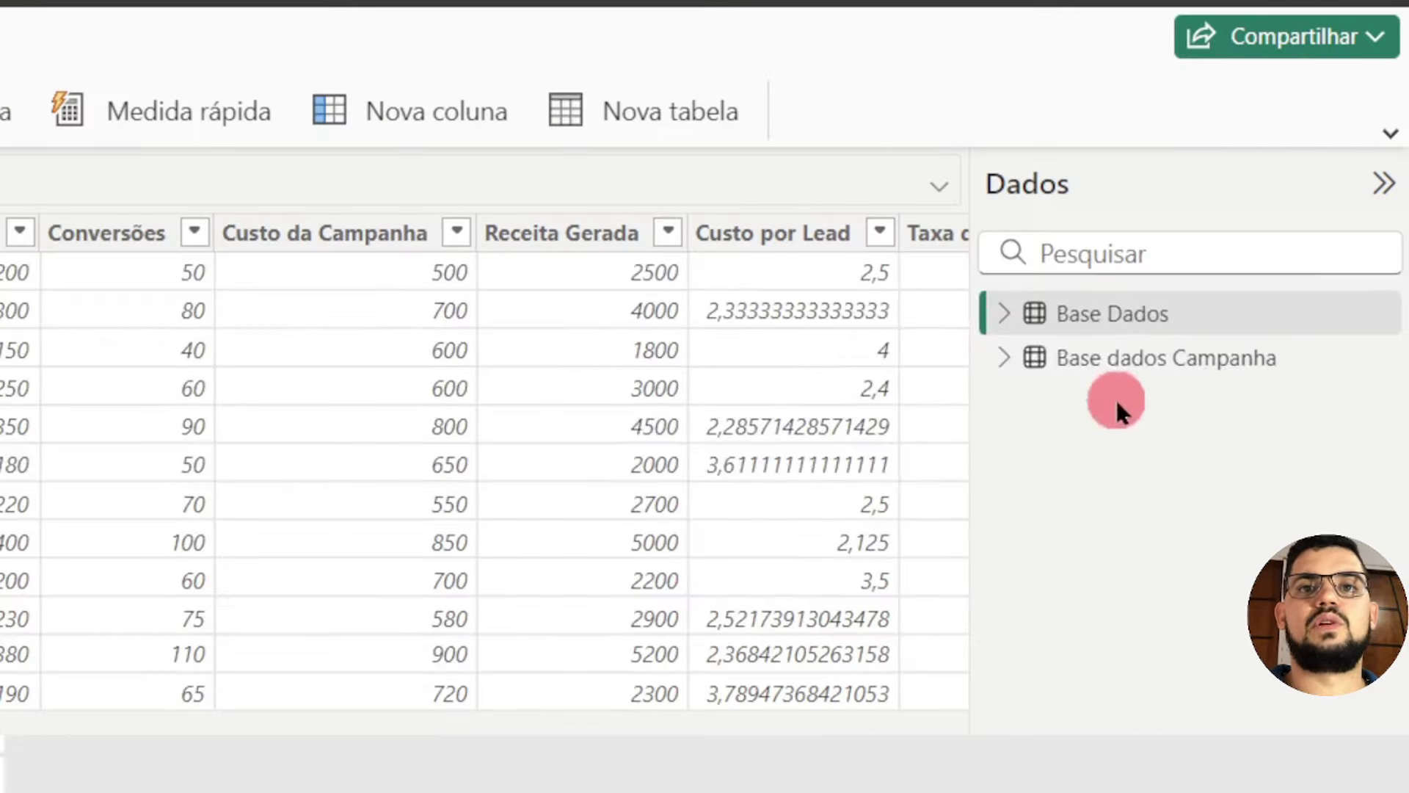
left_click(1121, 362)
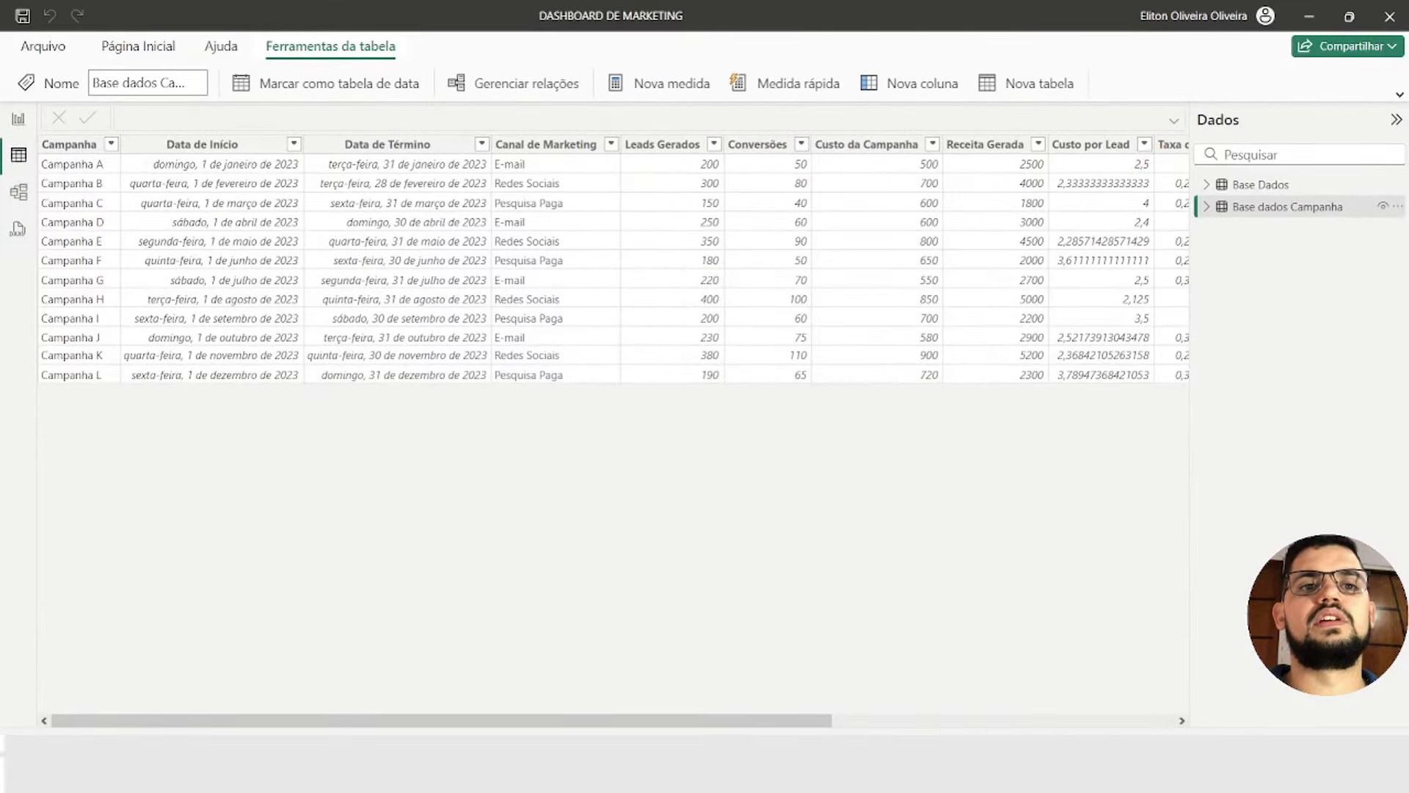
left_click_drag(655, 723, 1141, 701)
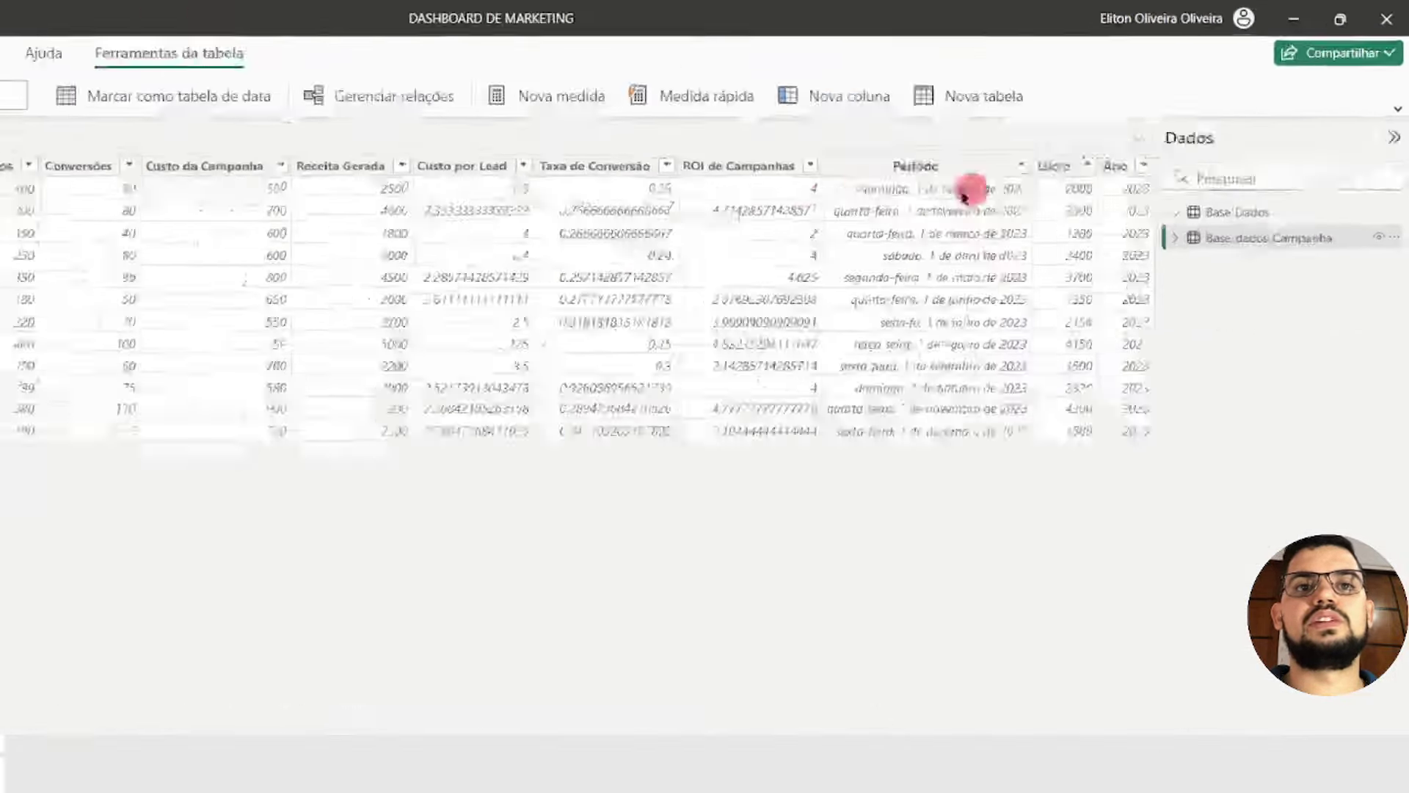
left_click(19, 119)
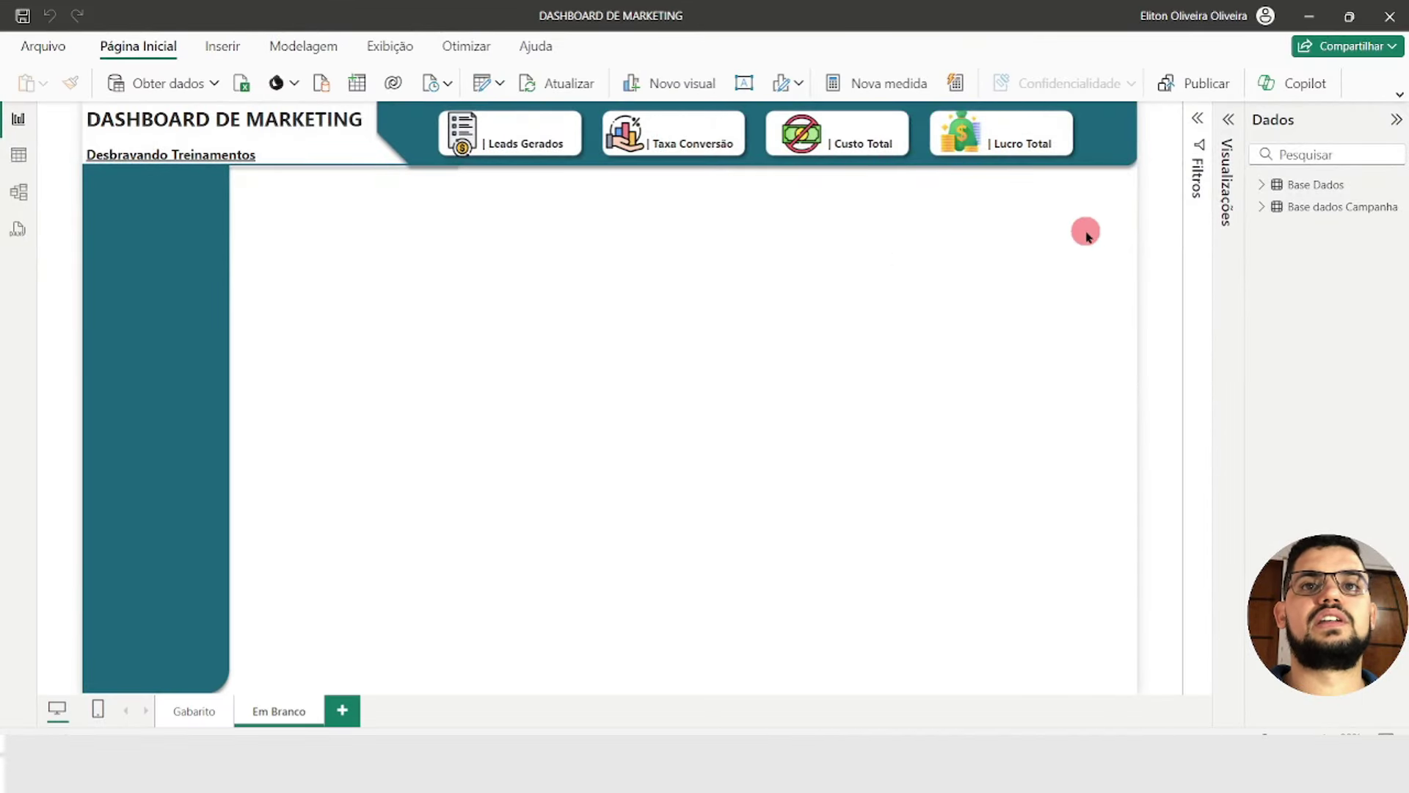
Add a card visual to the Em Branco page showing the sum of Leads Gerados from Base dados Campanha
left_click(1226, 121)
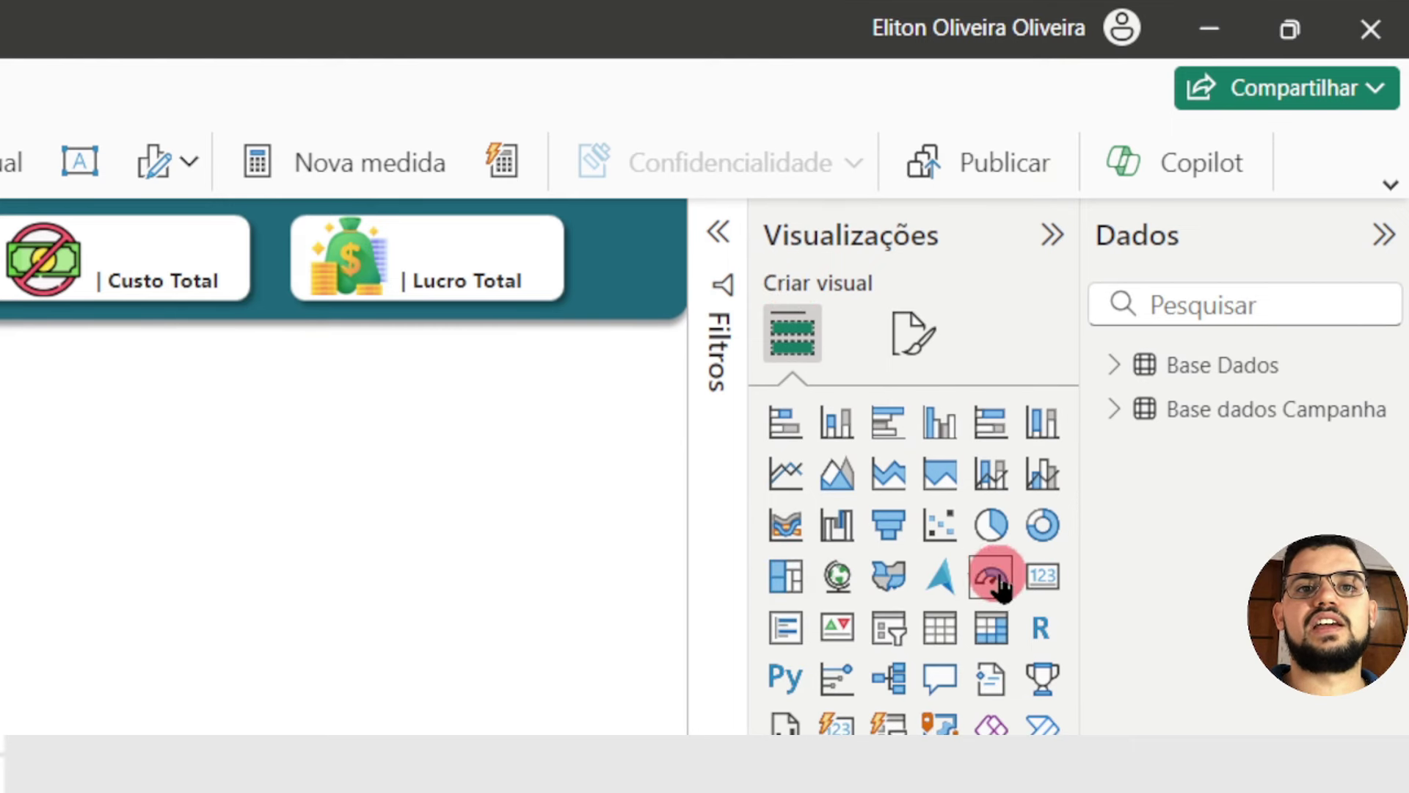
left_click(1039, 584)
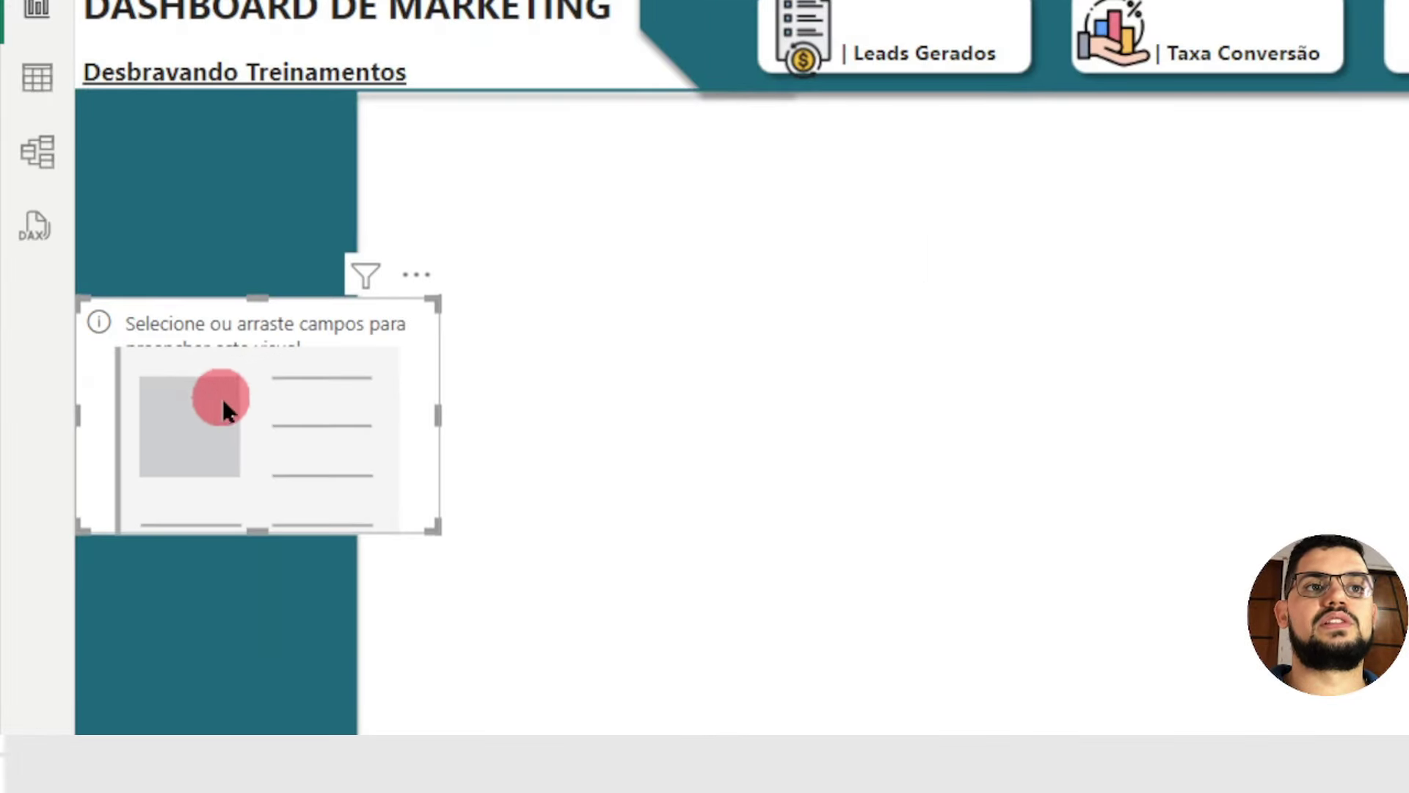
left_click_drag(223, 398, 863, 233)
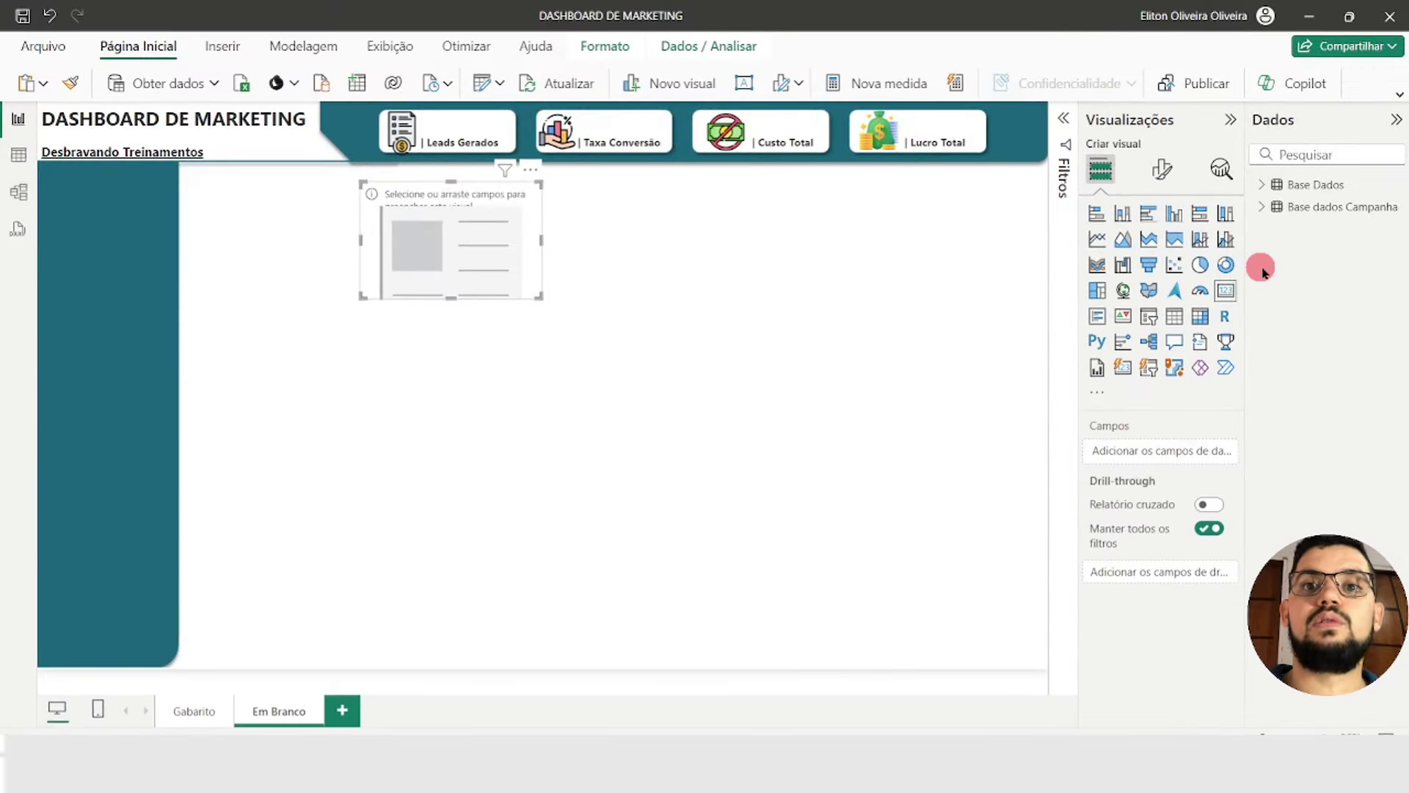
left_click(1263, 209)
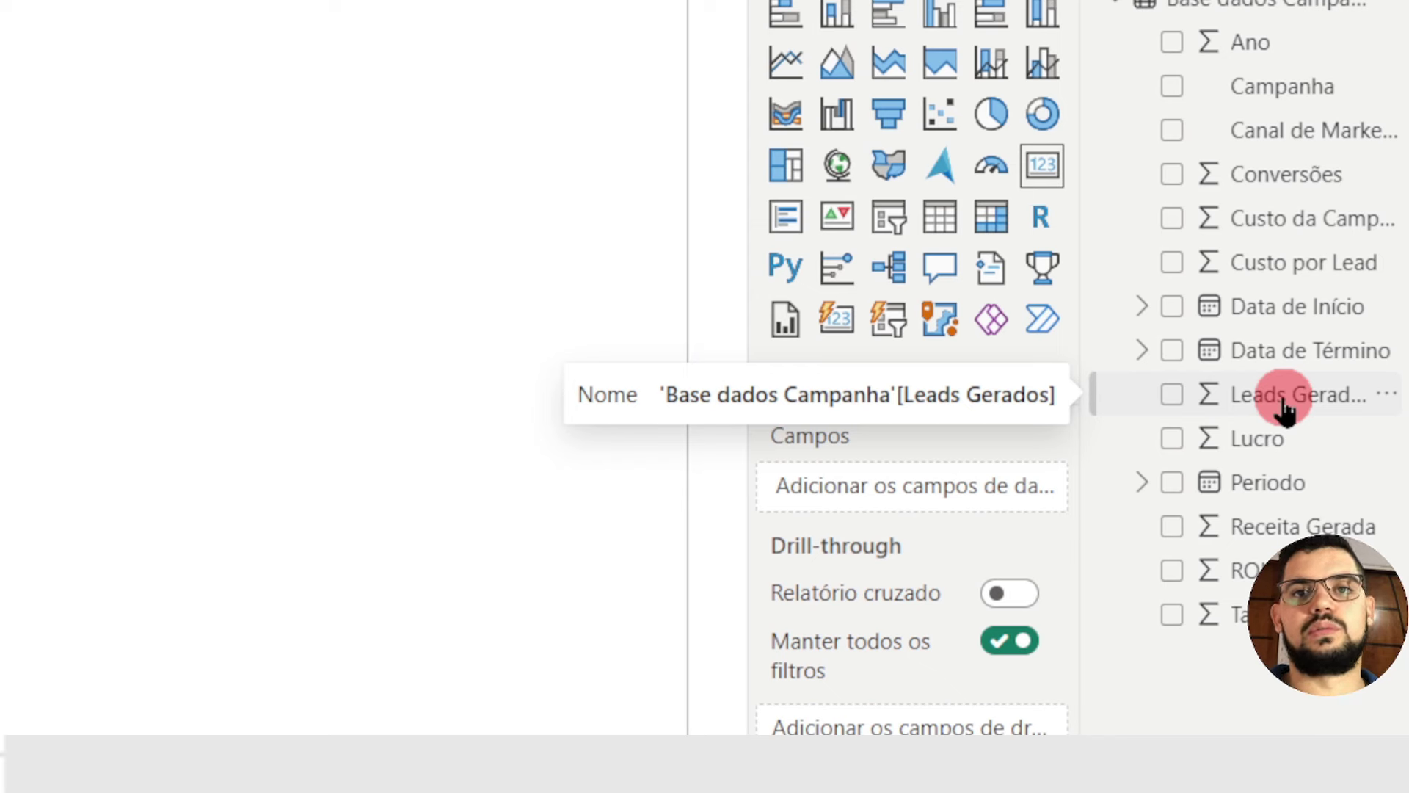
left_click_drag(1126, 428, 996, 490)
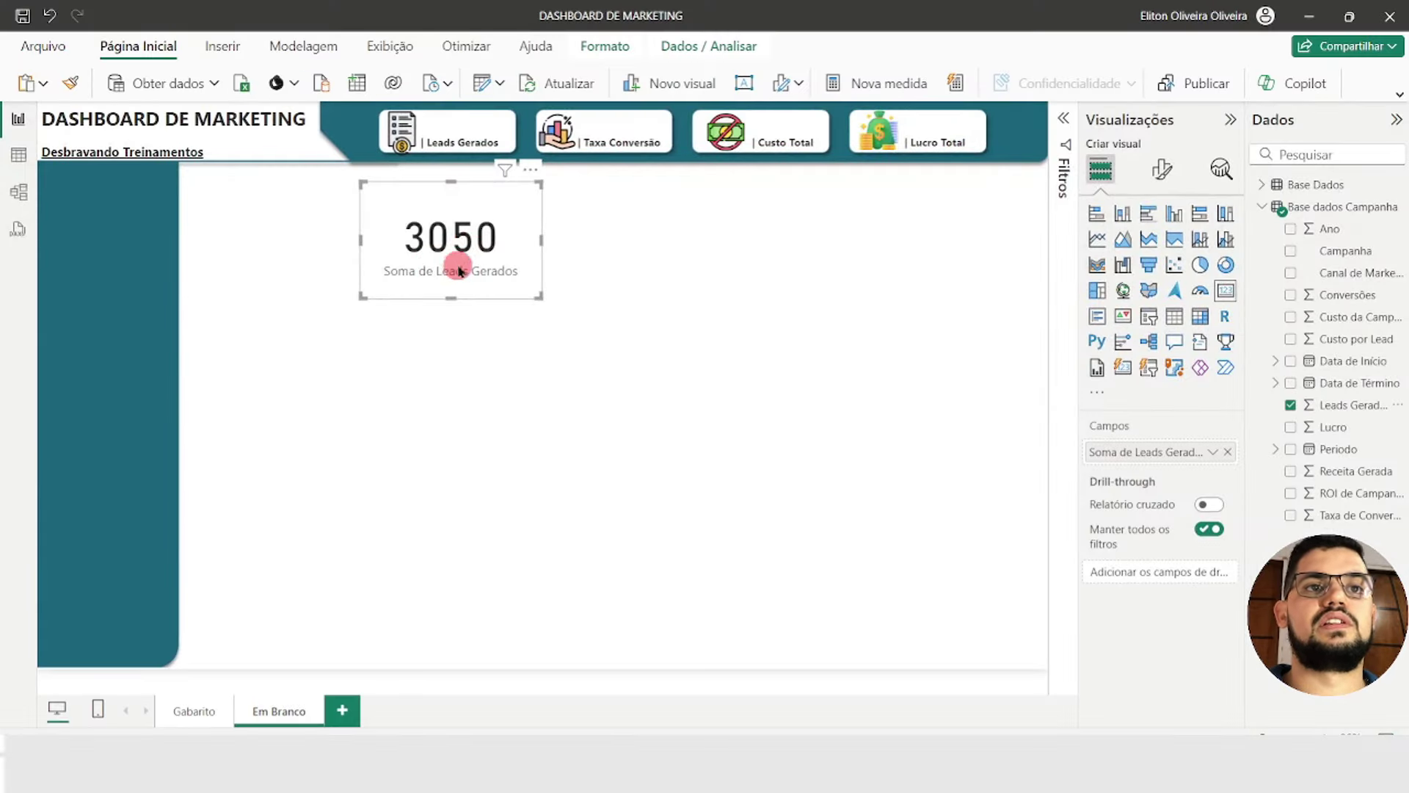
Shrink the leads card and position it over the Leads Gerados box in the dashboard header
left_click_drag(458, 271, 465, 182)
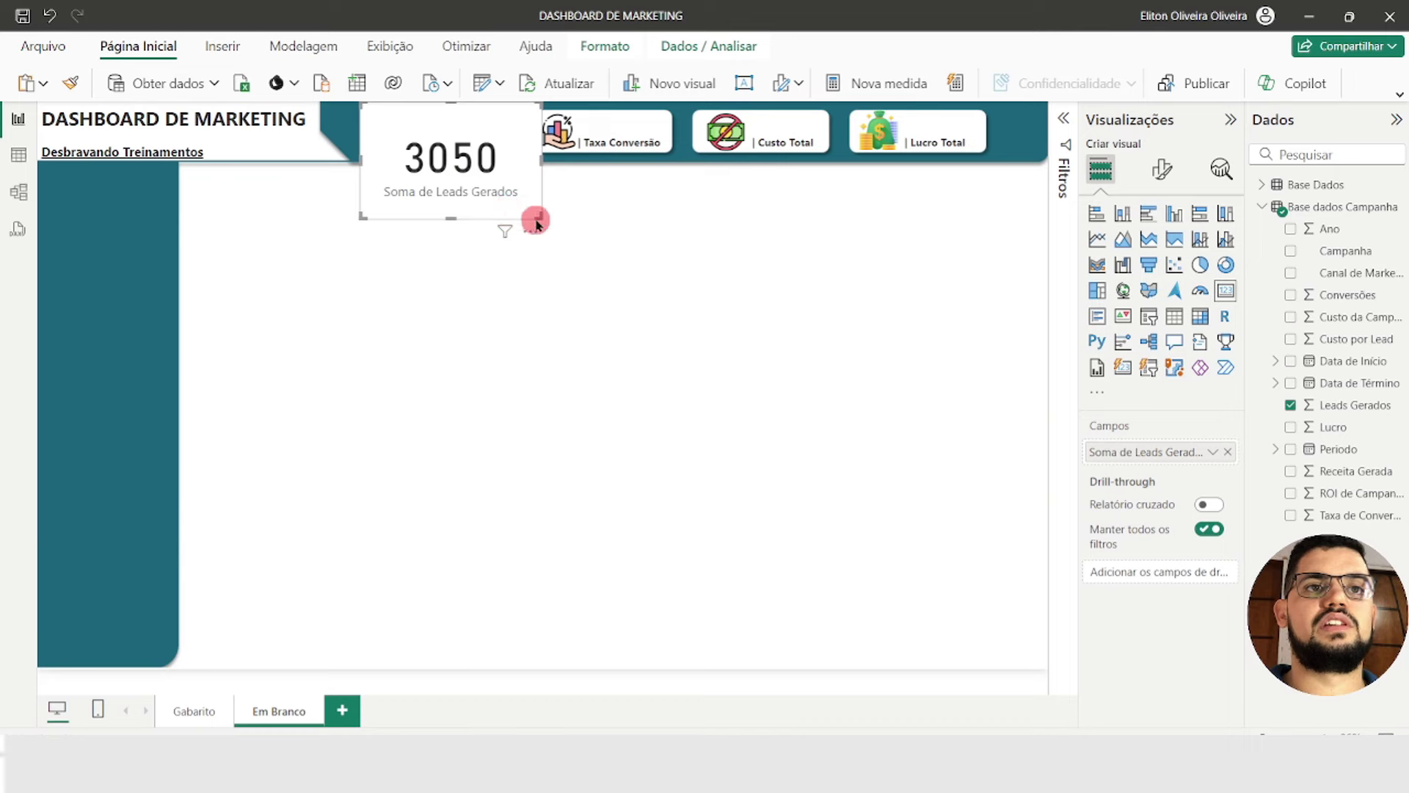
left_click_drag(536, 216, 509, 151)
left_click_drag(429, 128, 456, 157)
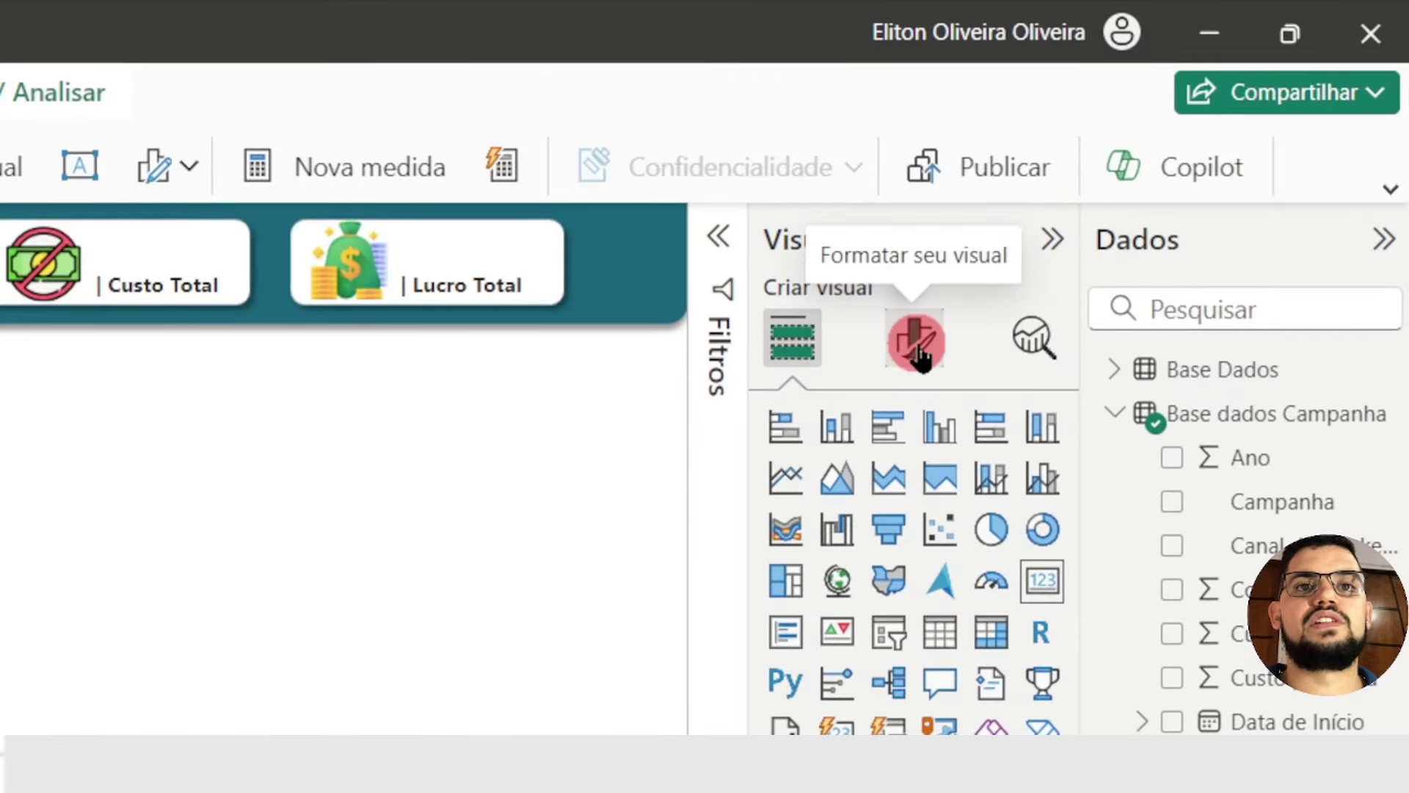
Set the leads card's callout value font size to 25 and turn off its category label
left_click(914, 342)
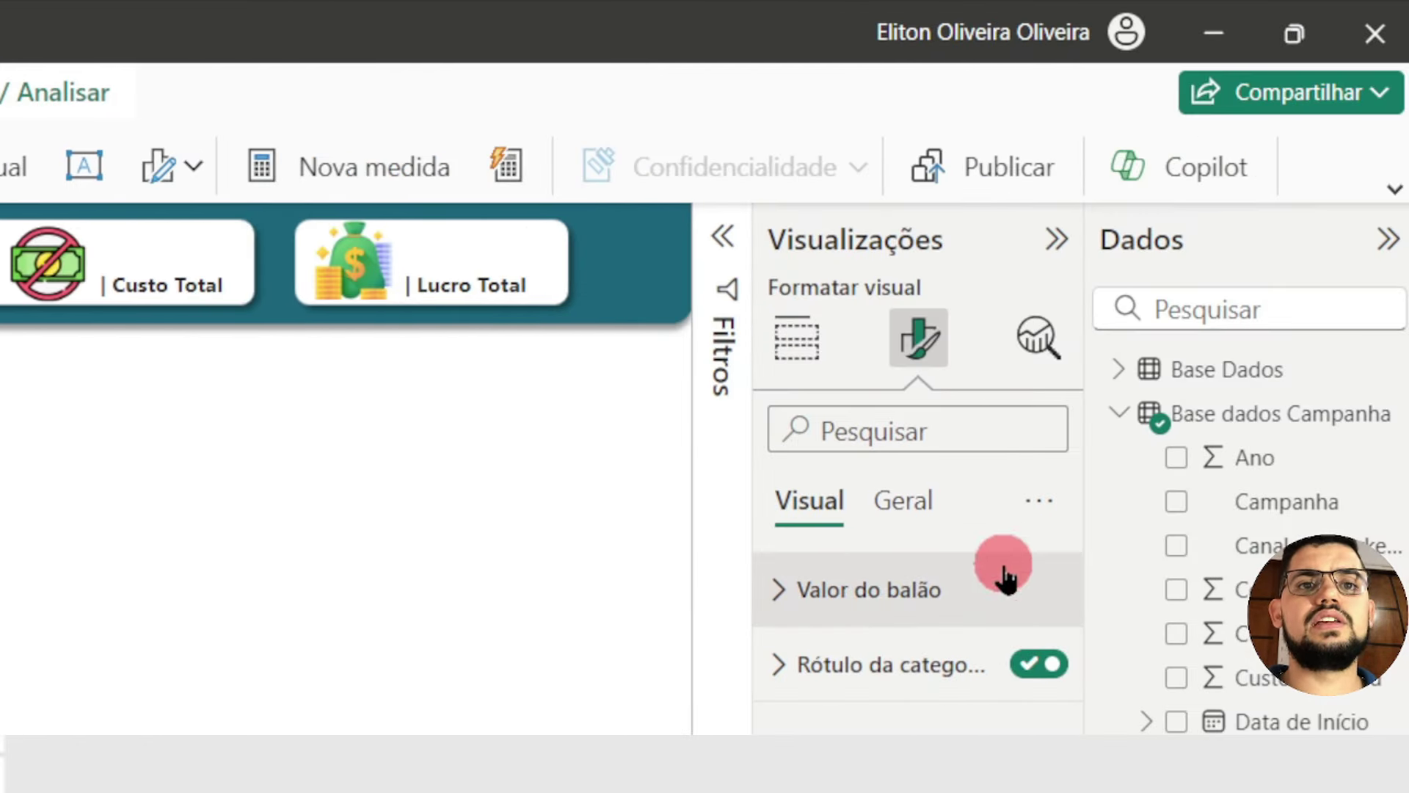
left_click(799, 587)
double_click(1008, 706)
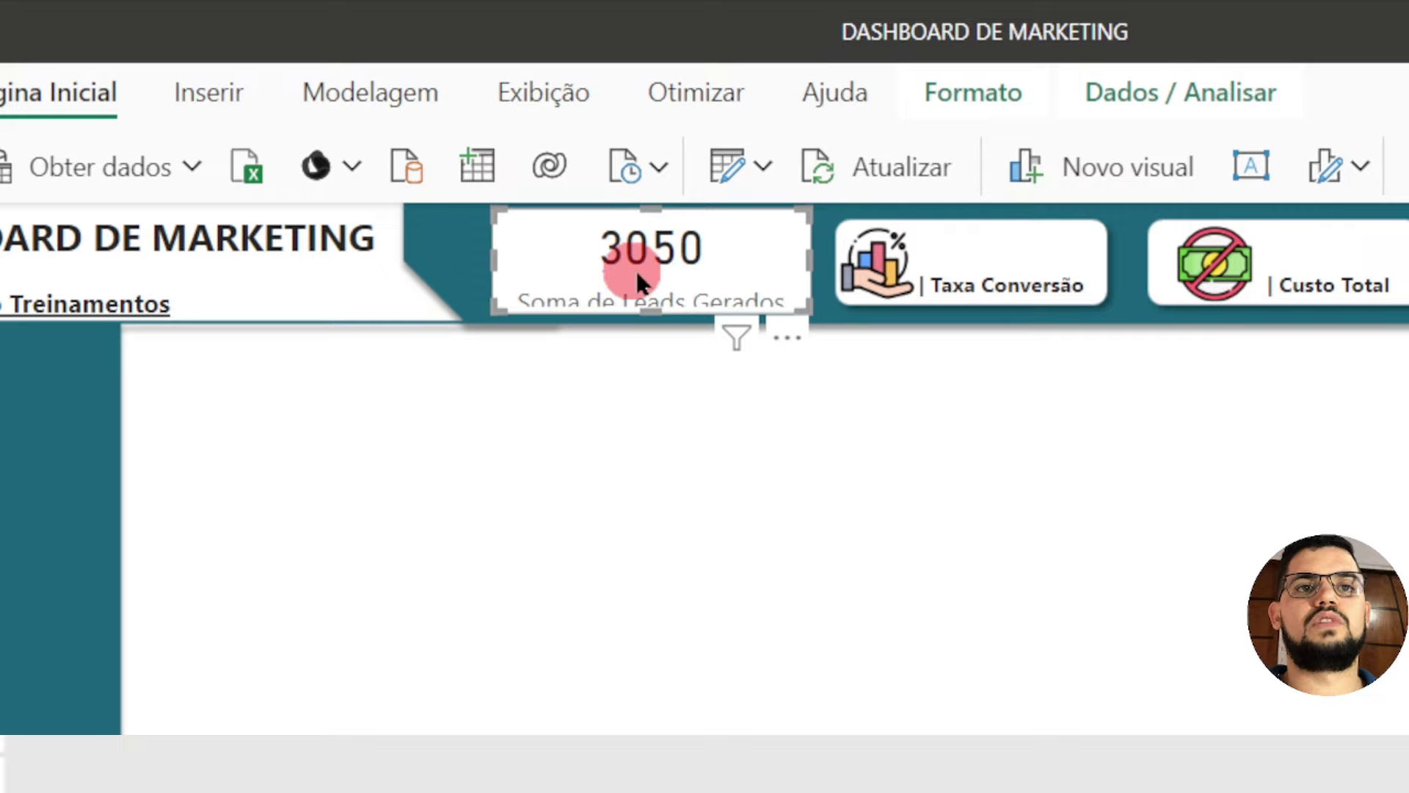
left_click(1095, 296)
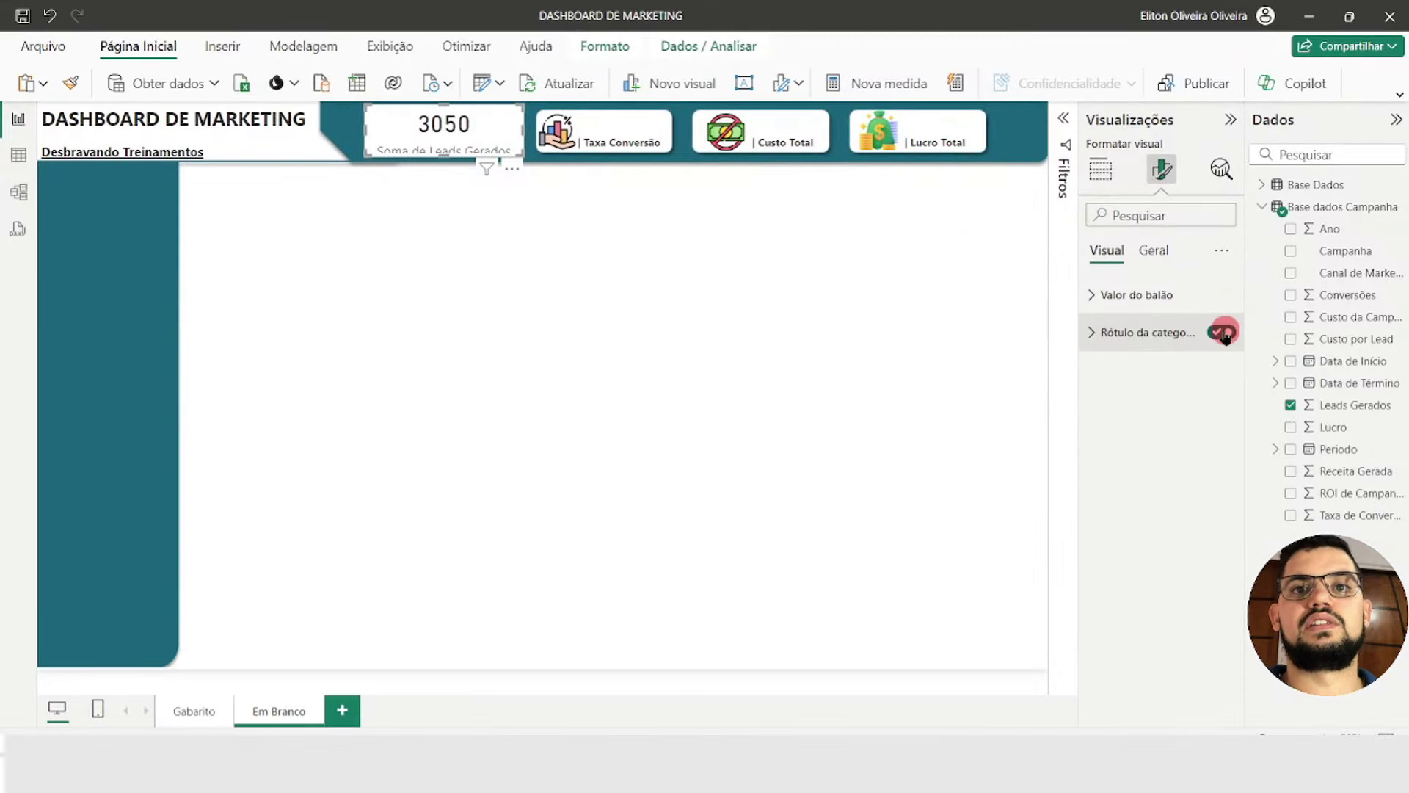
left_click(1222, 332)
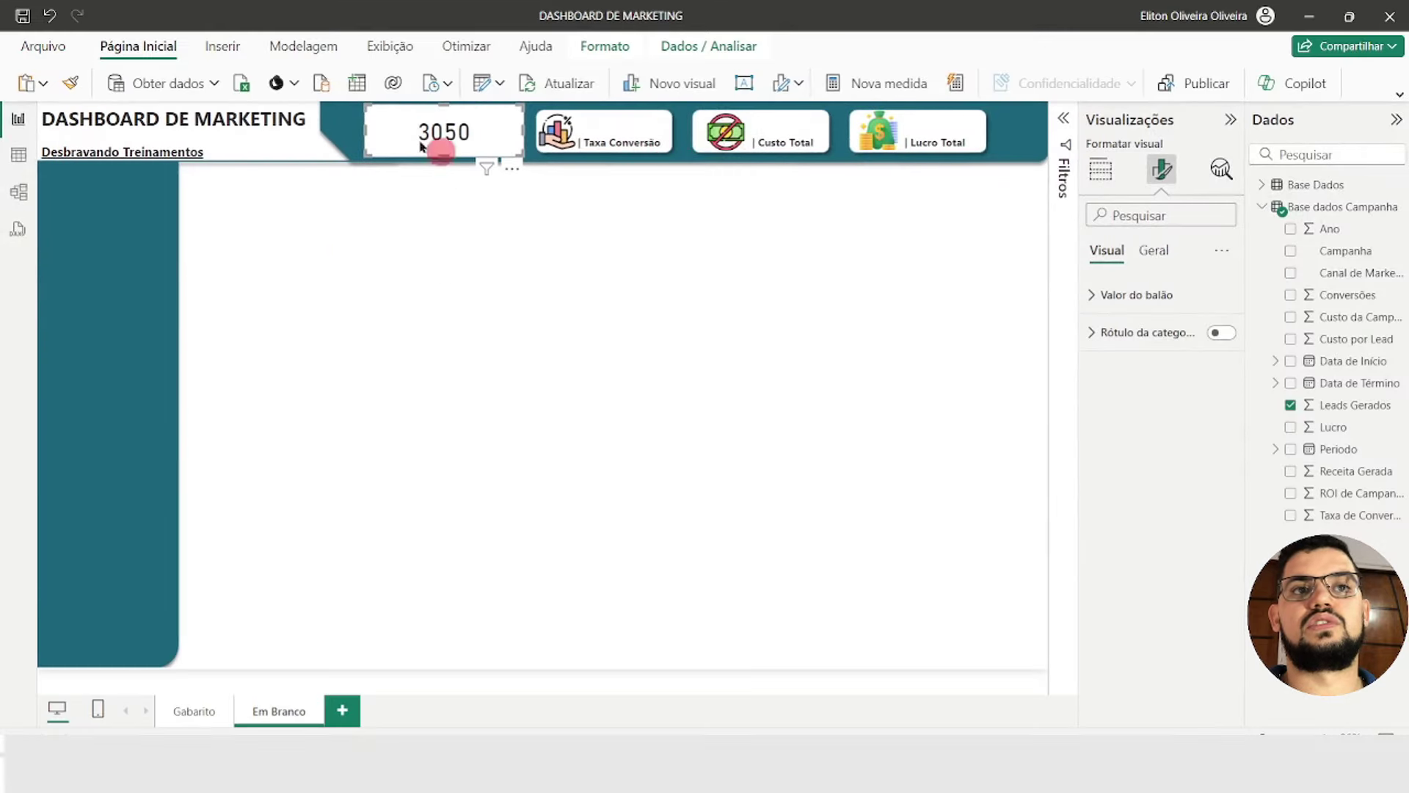
Turn off the background of the leads card so the header box shows through
left_click(1155, 251)
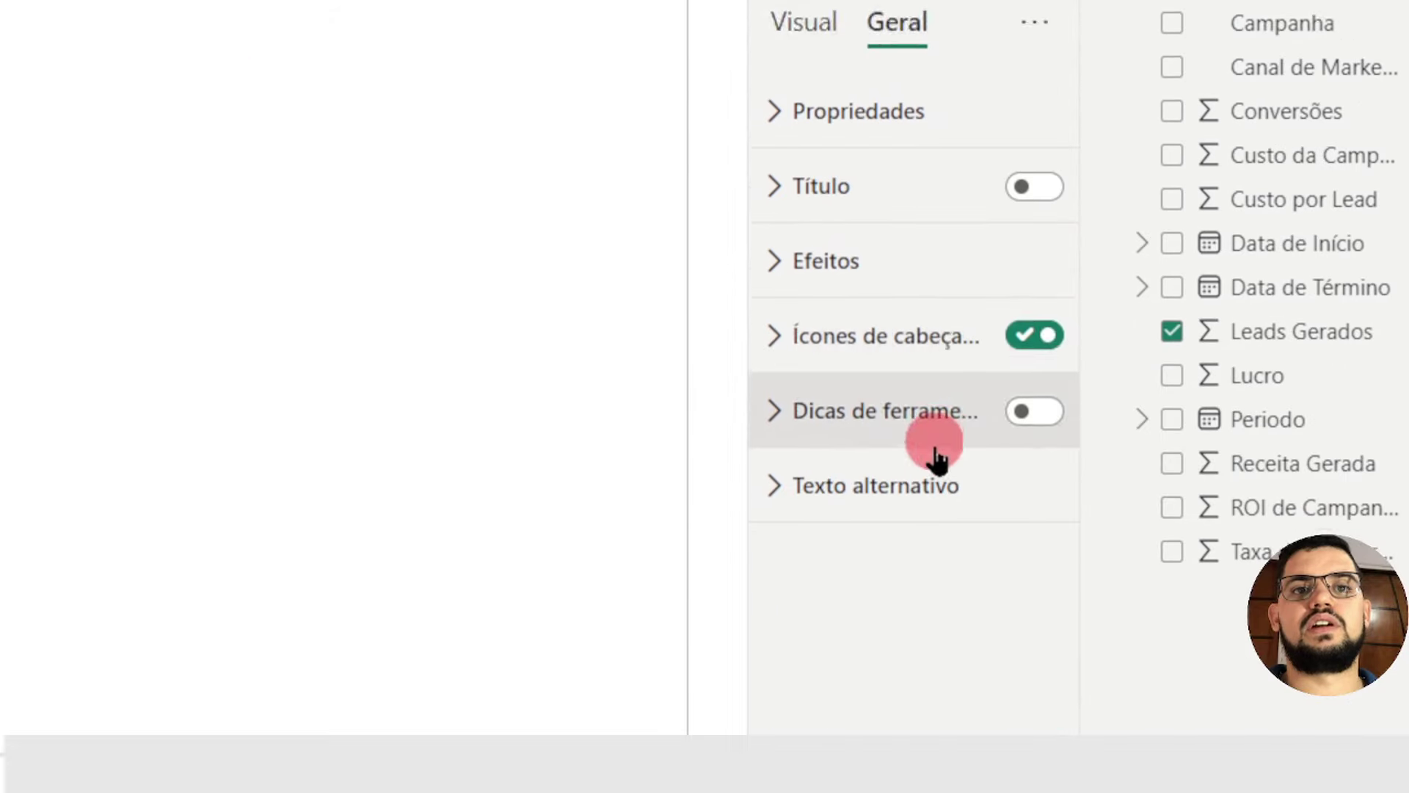
left_click(780, 226)
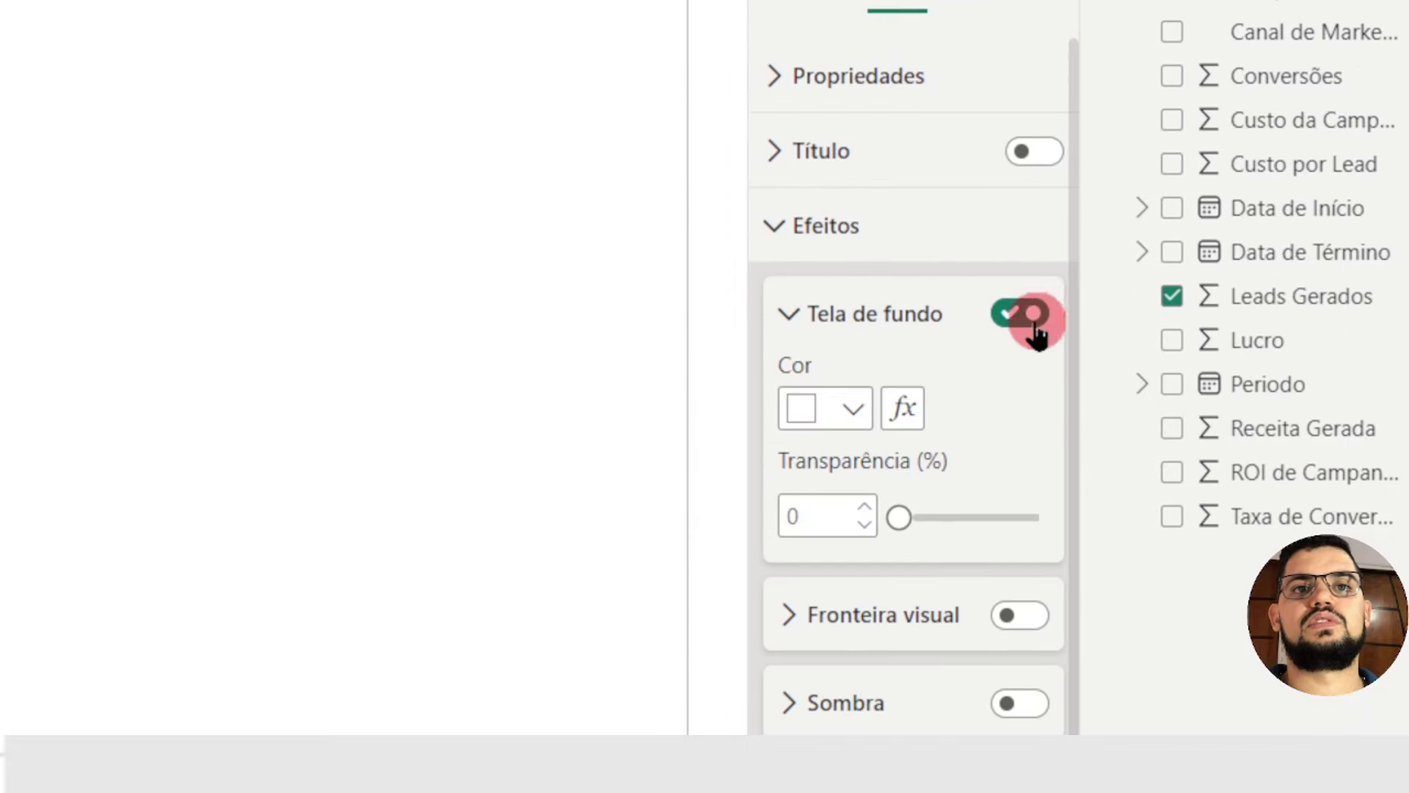
left_click(1012, 317)
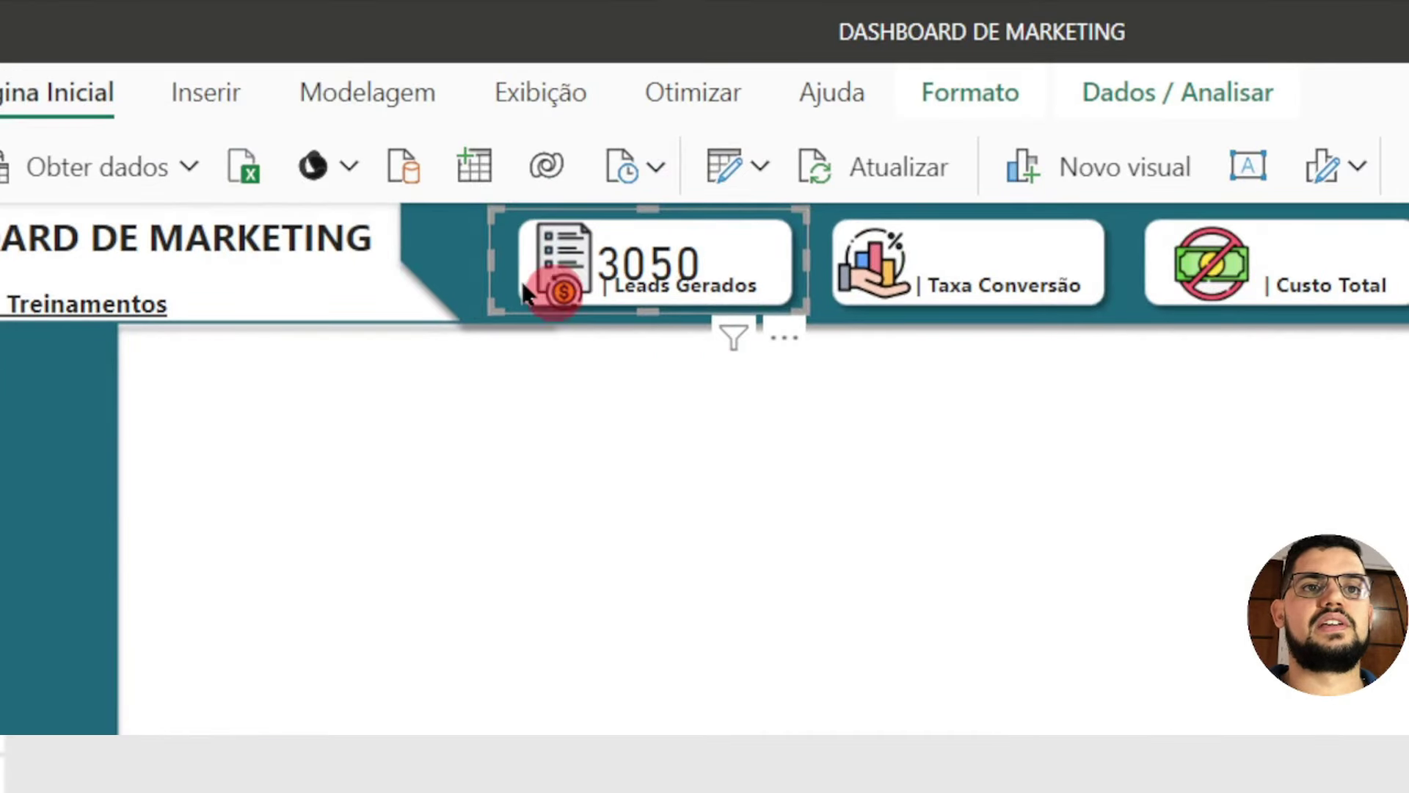
Shrink the leads card and position it beside the icon, directly above the Leads Gerados label
left_click_drag(487, 255, 521, 253)
left_click(793, 261)
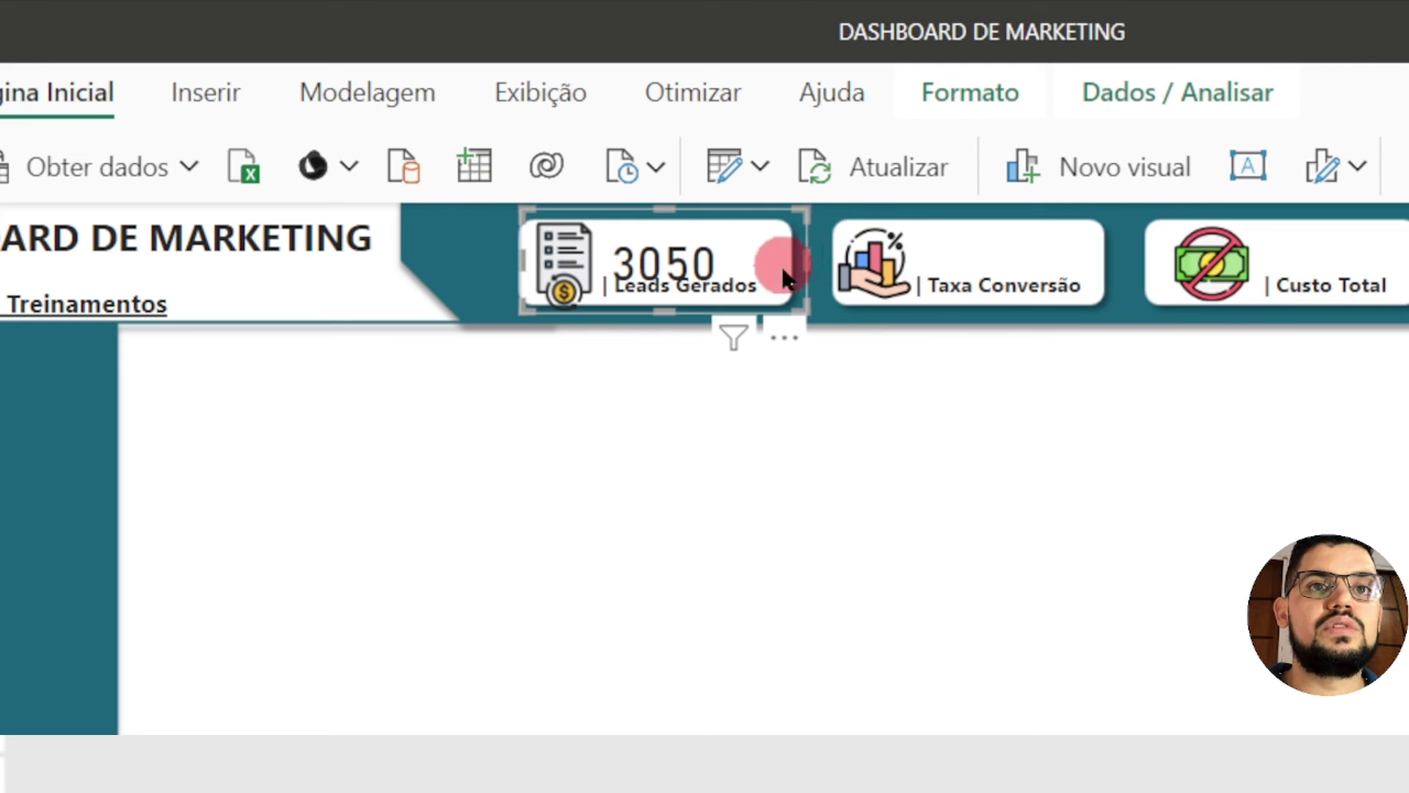
left_click_drag(811, 261, 693, 260)
left_click_drag(623, 231, 685, 221)
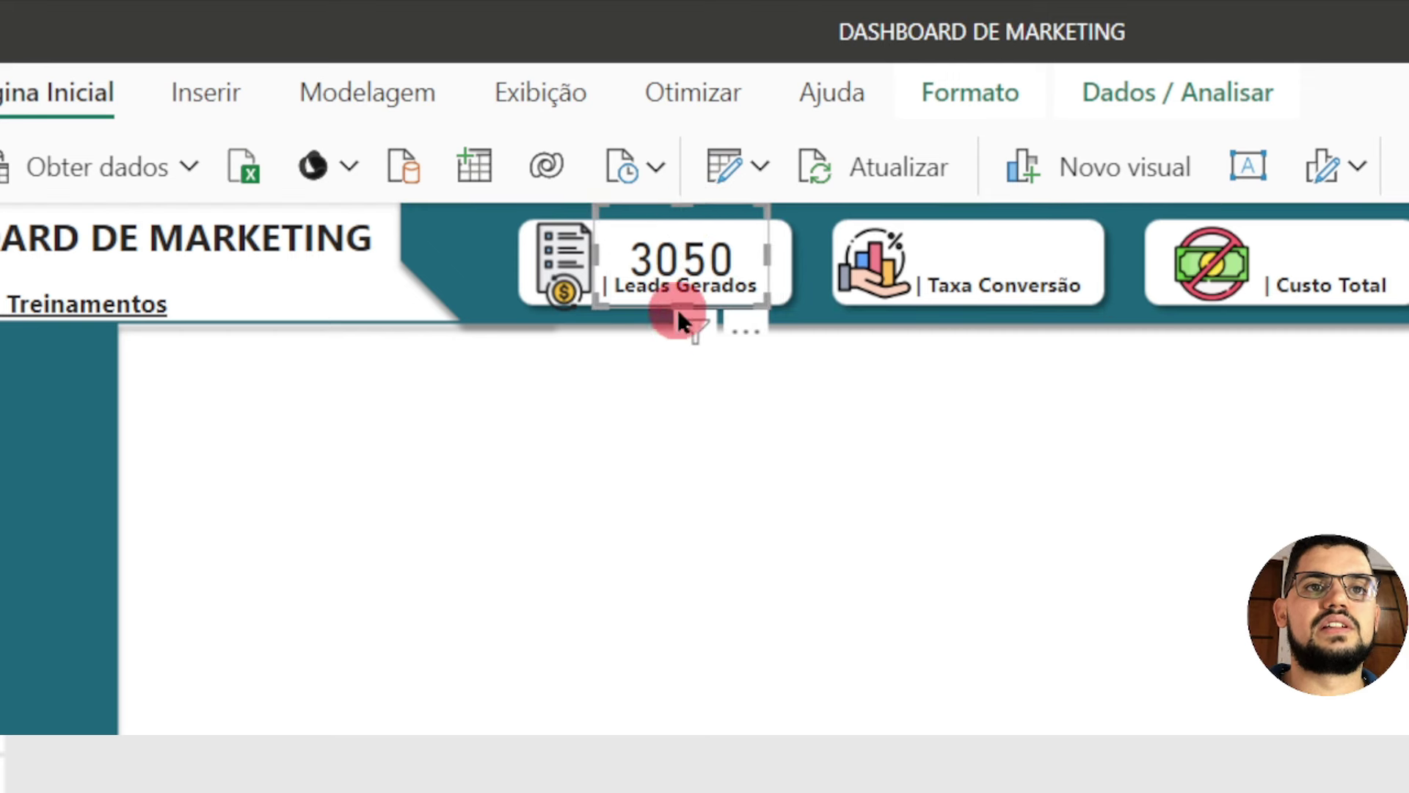
left_click_drag(686, 297, 696, 253)
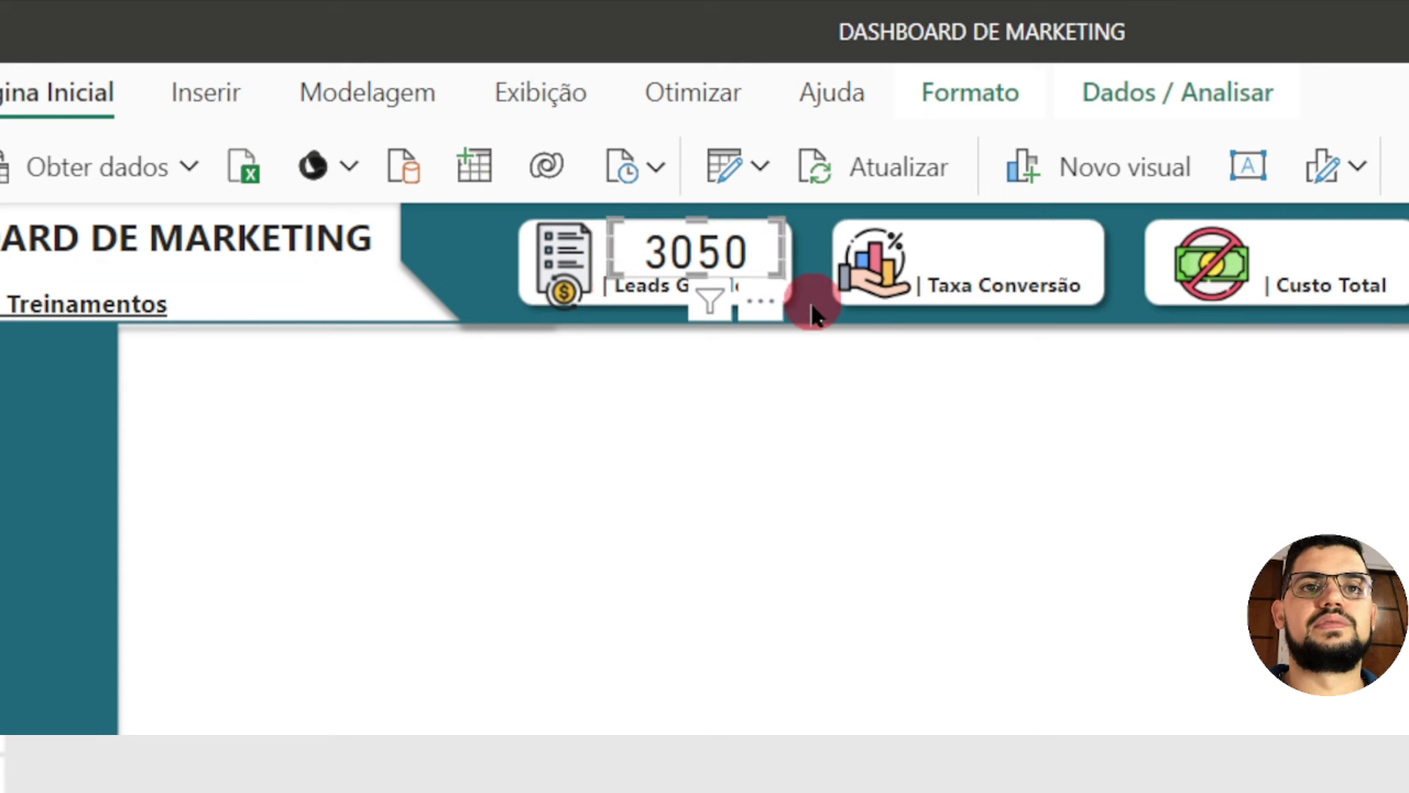
left_click(811, 304)
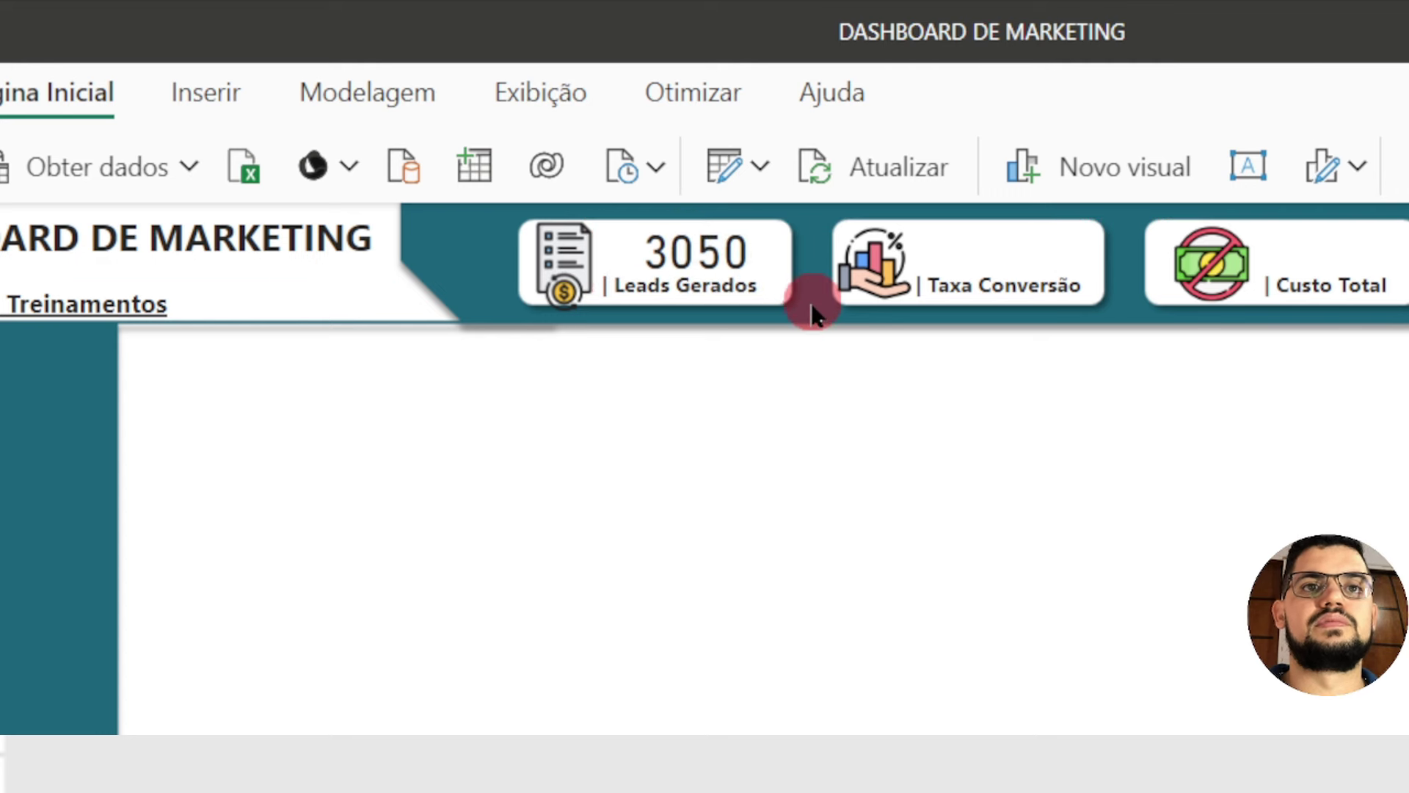
Duplicate the leads card, place the copy over the Taxa Conversão box and resize it to fit beside the icon
left_click(692, 258)
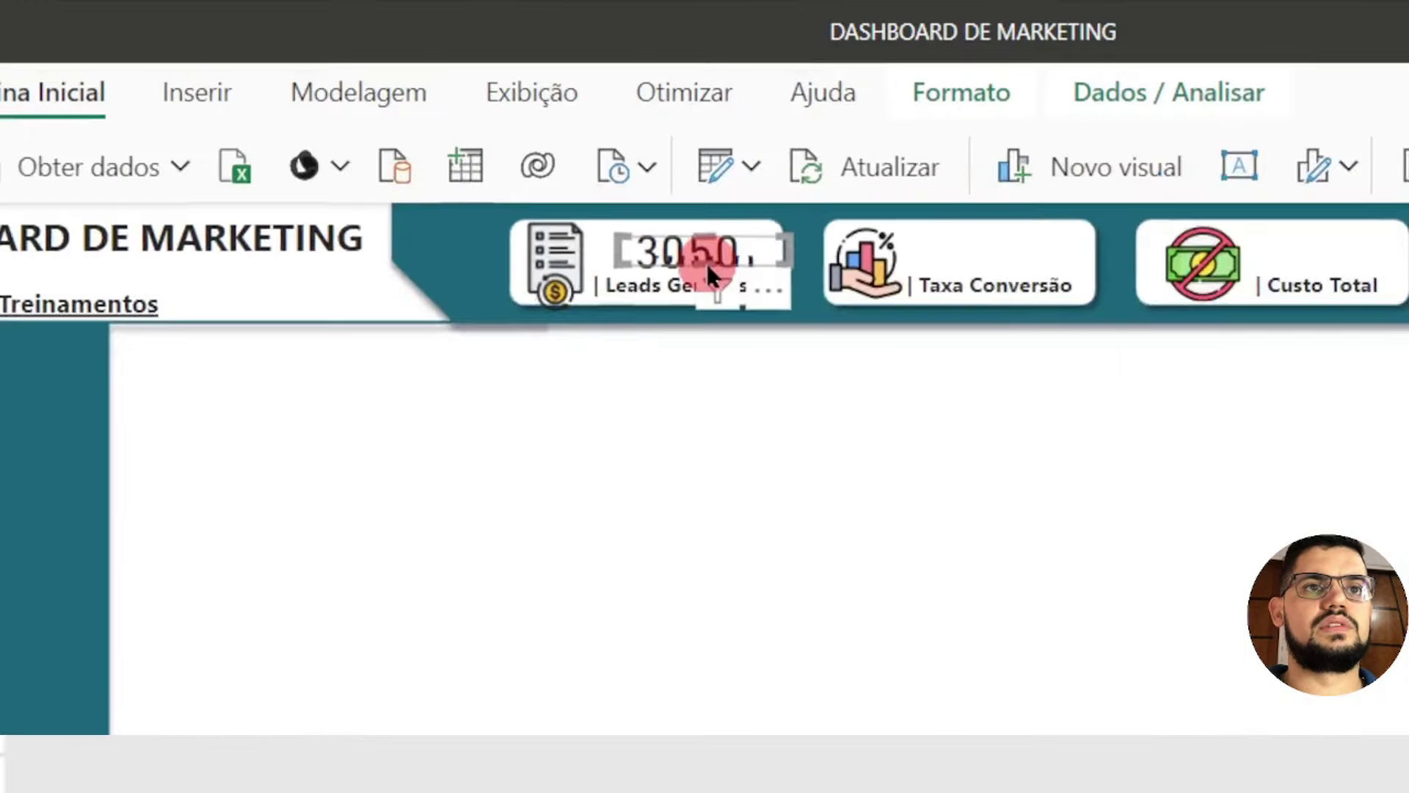
left_click_drag(481, 137, 478, 149)
left_click_drag(711, 301, 984, 251)
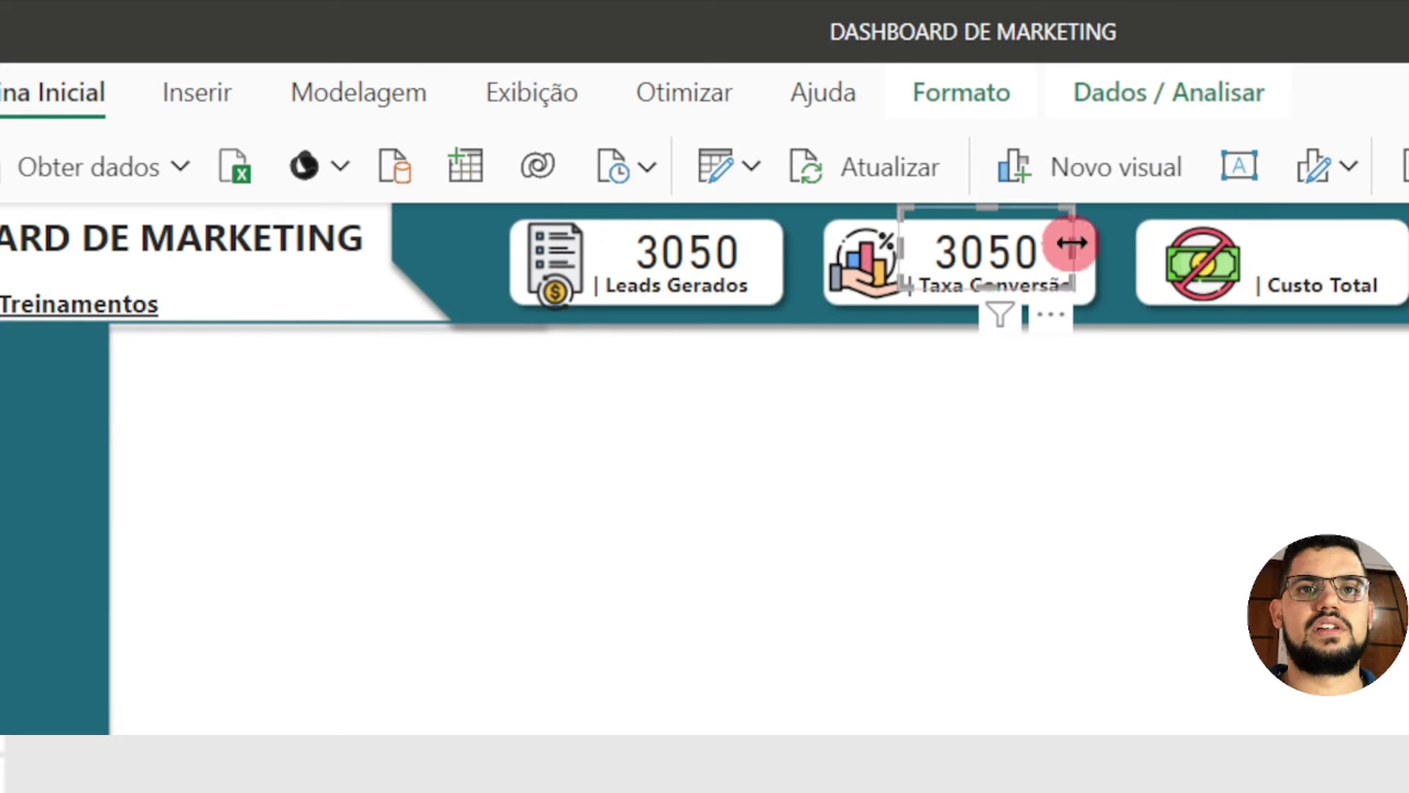
left_click_drag(1072, 243, 1085, 242)
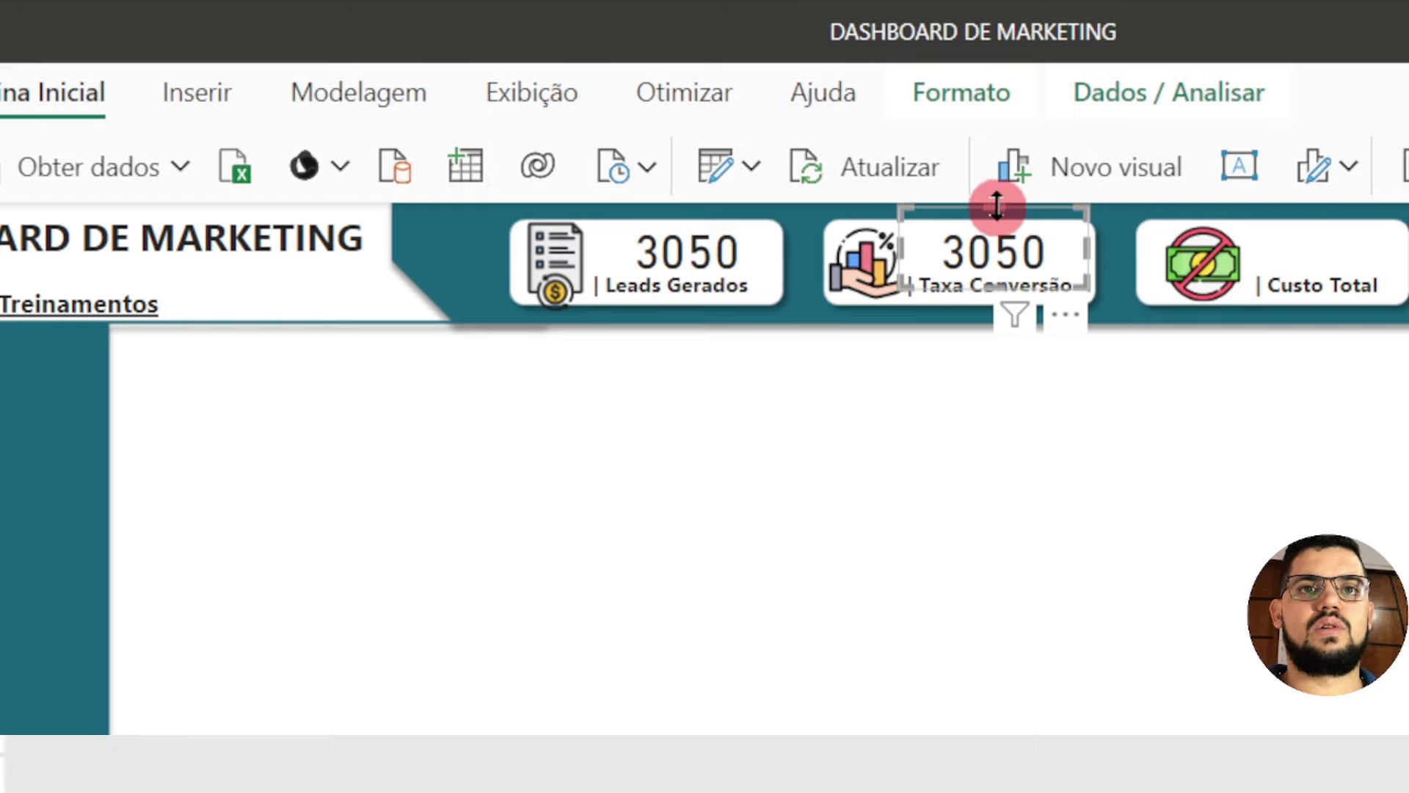
left_click_drag(997, 207, 997, 246)
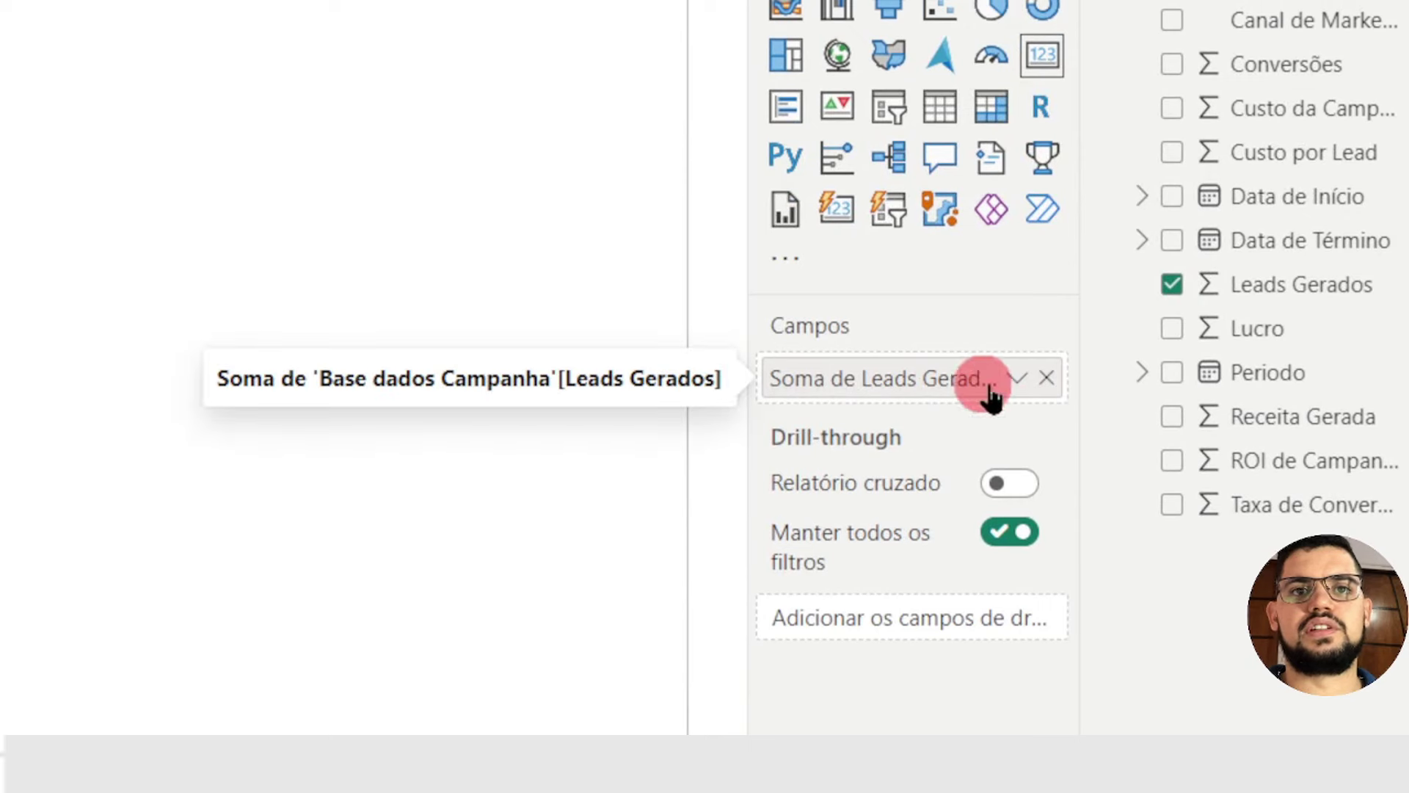
Replace the field in the Taxa Conversão card with the conversion rate column and aggregate it as Média
left_click(1046, 378)
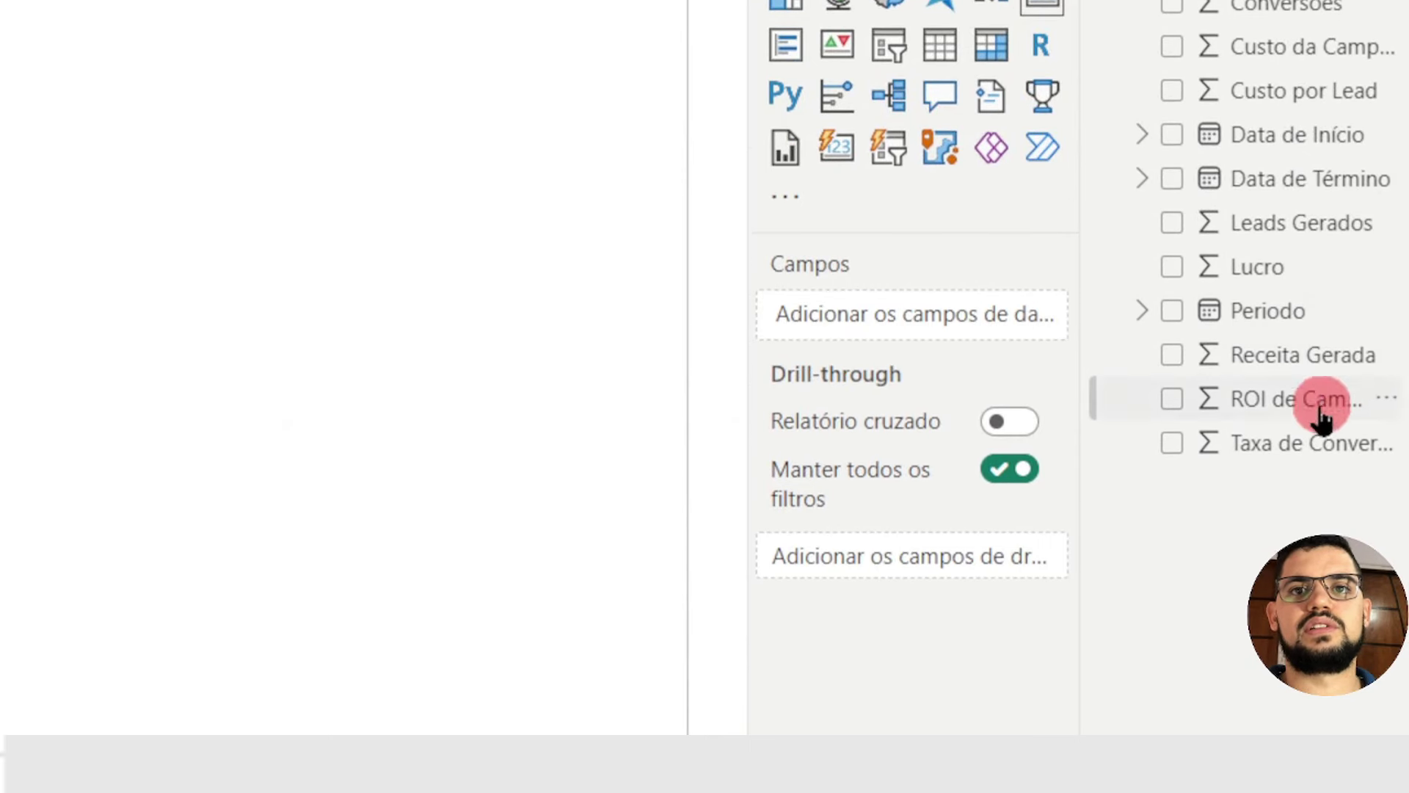
left_click_drag(1274, 461, 870, 316)
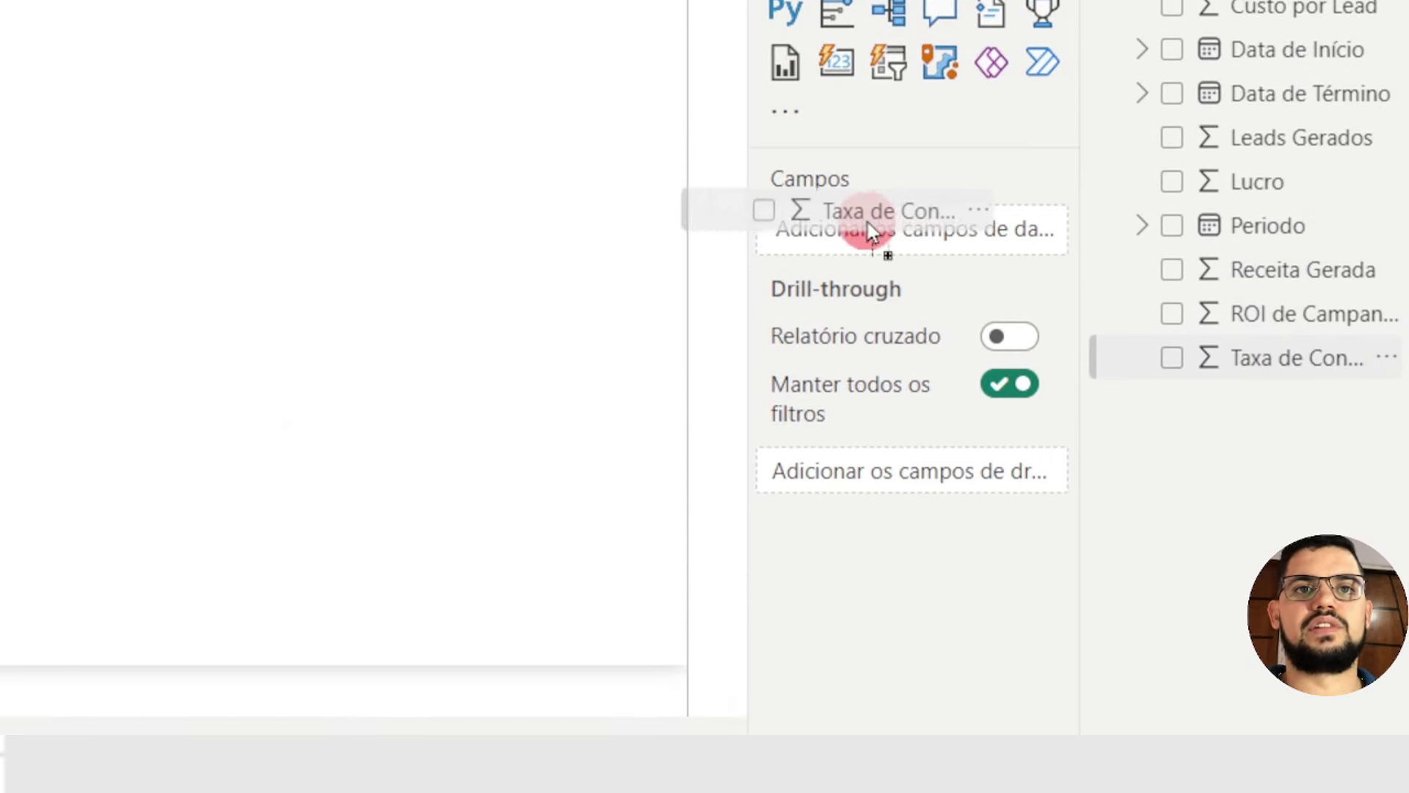
left_click_drag(869, 229, 910, 231)
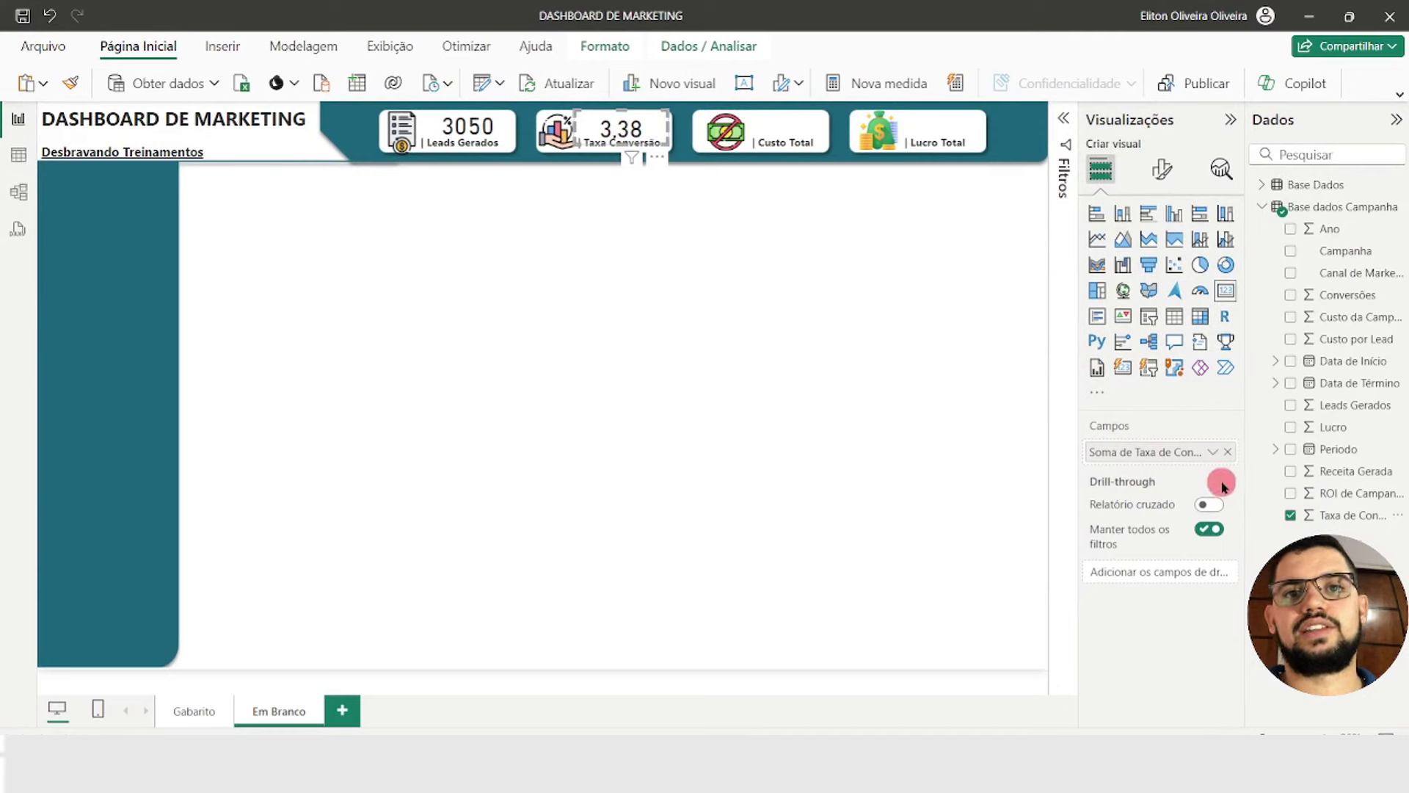
left_click(1212, 452)
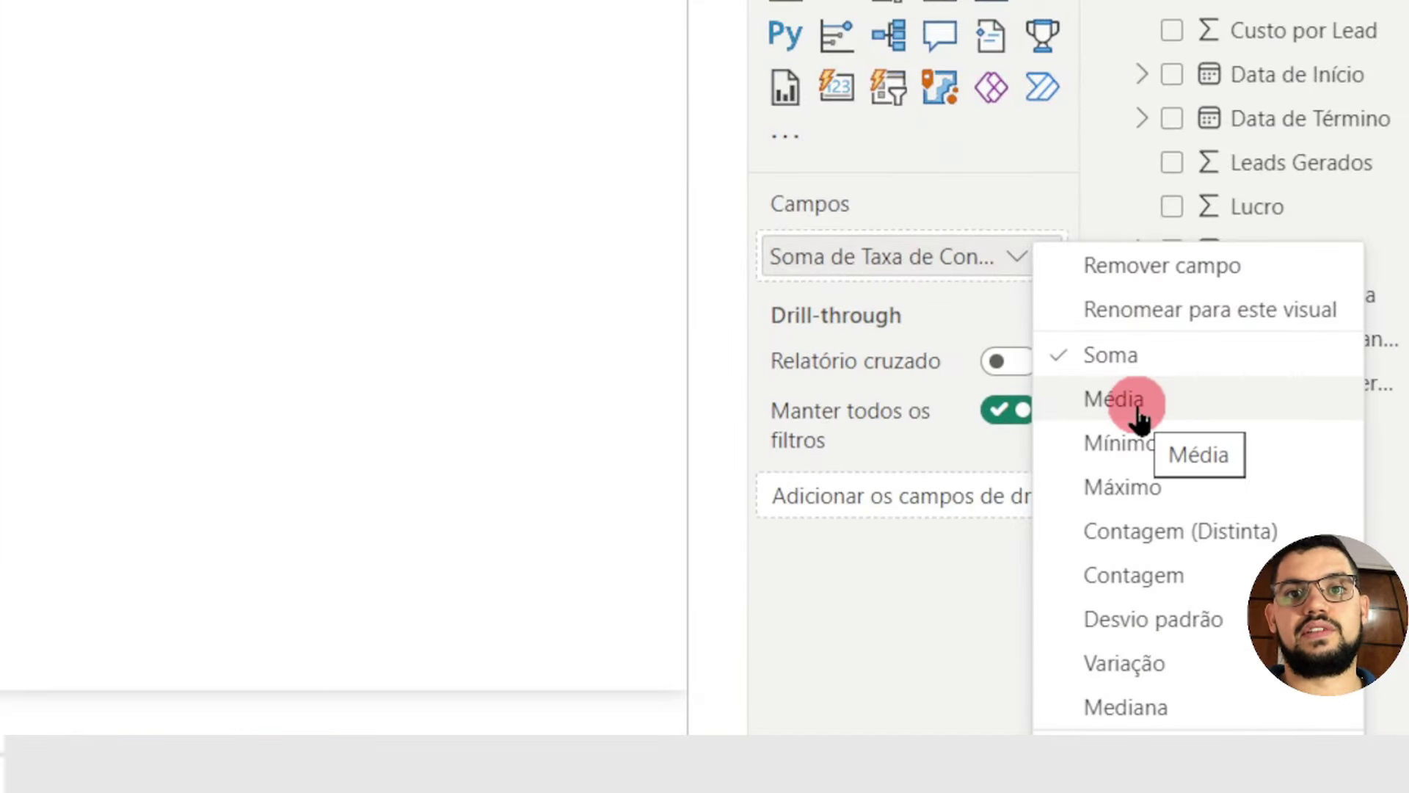
left_click(1273, 529)
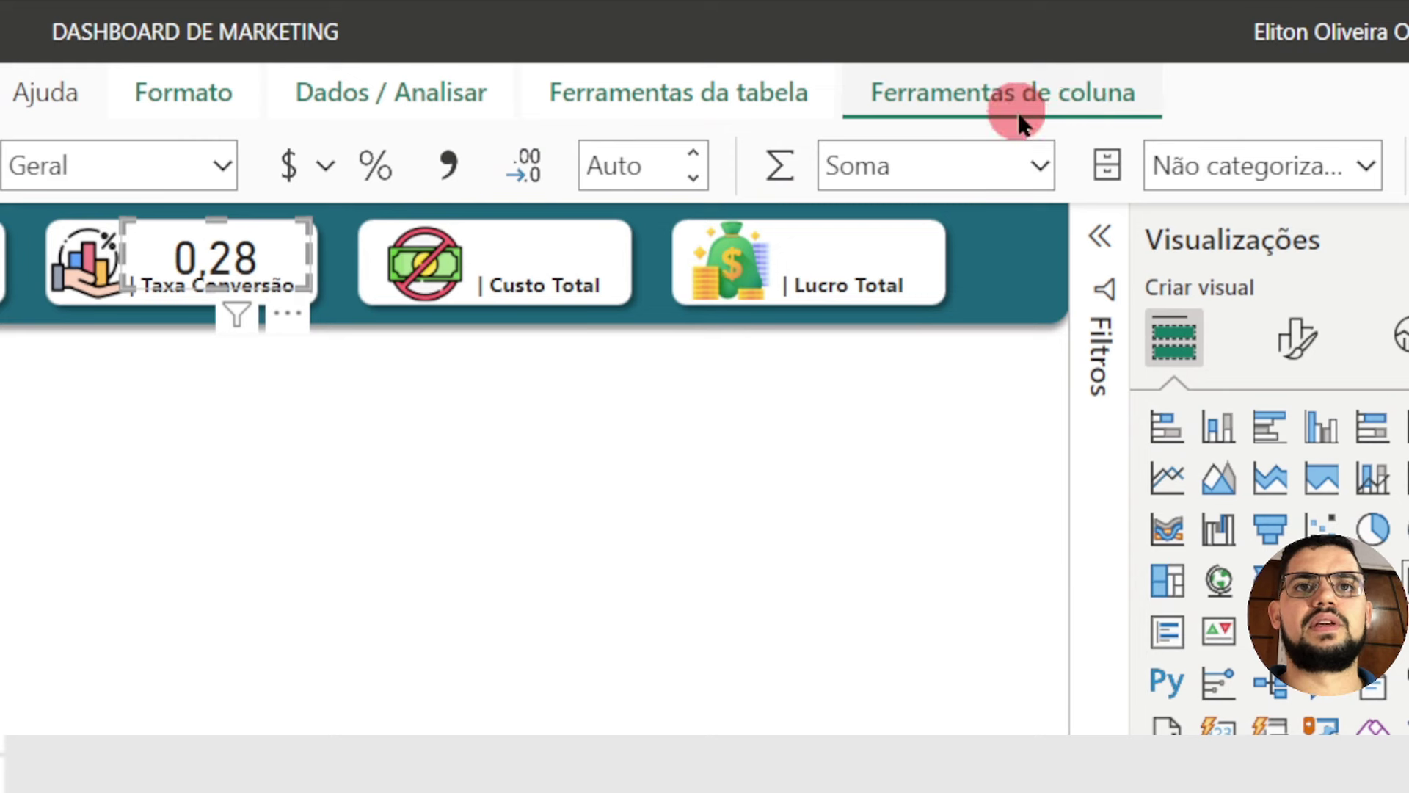
Format the conversion rate column as a percentage with 0 decimal places
left_click(372, 171)
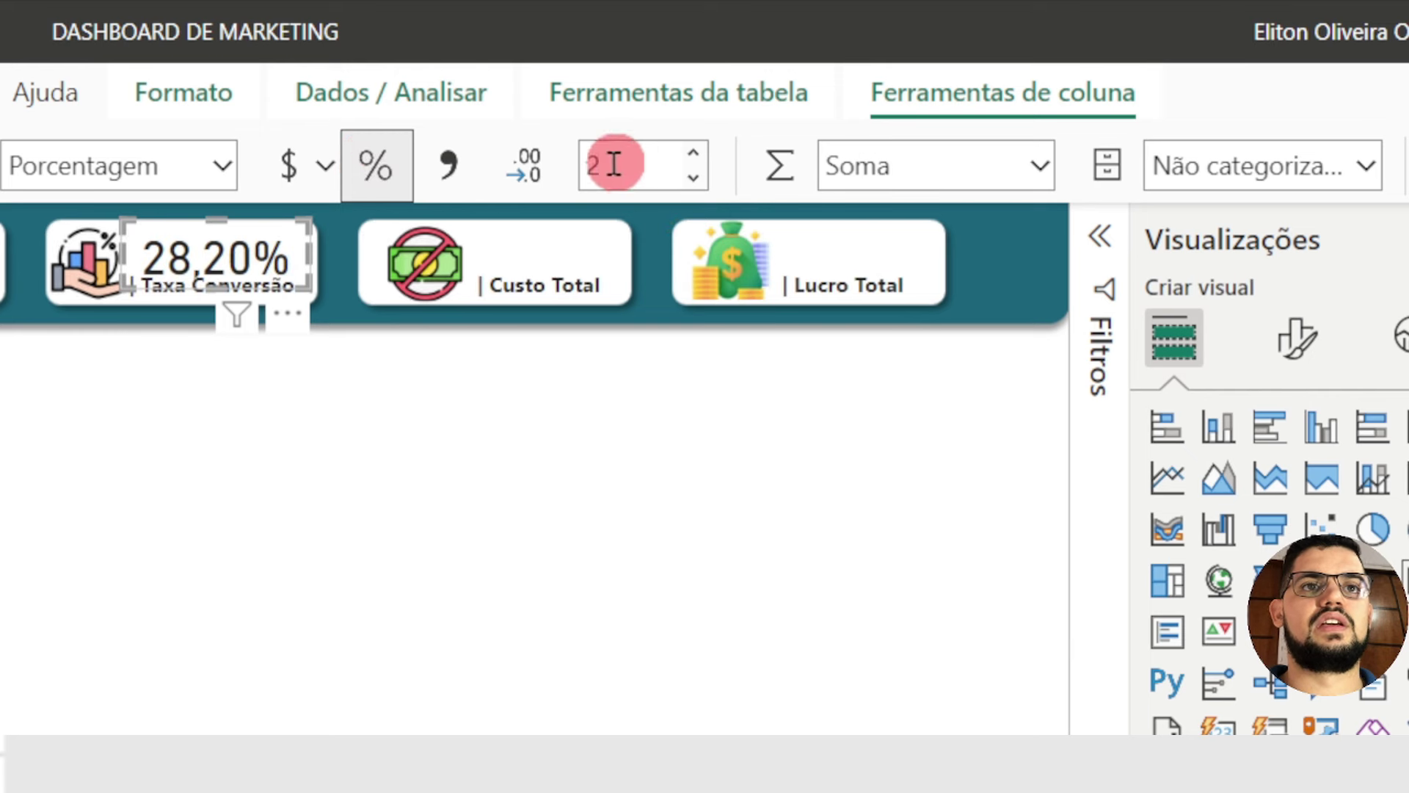
left_click(690, 178)
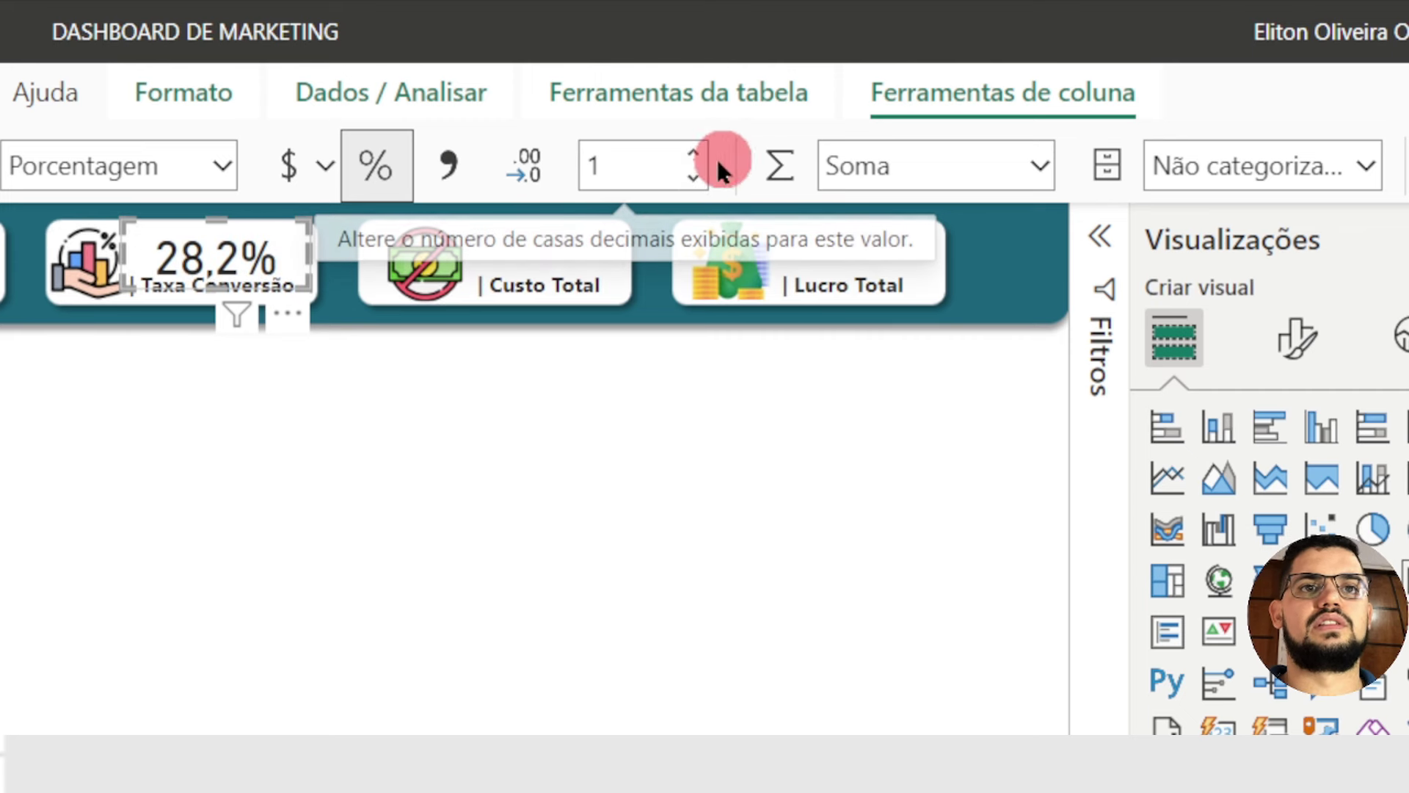
left_click(693, 181)
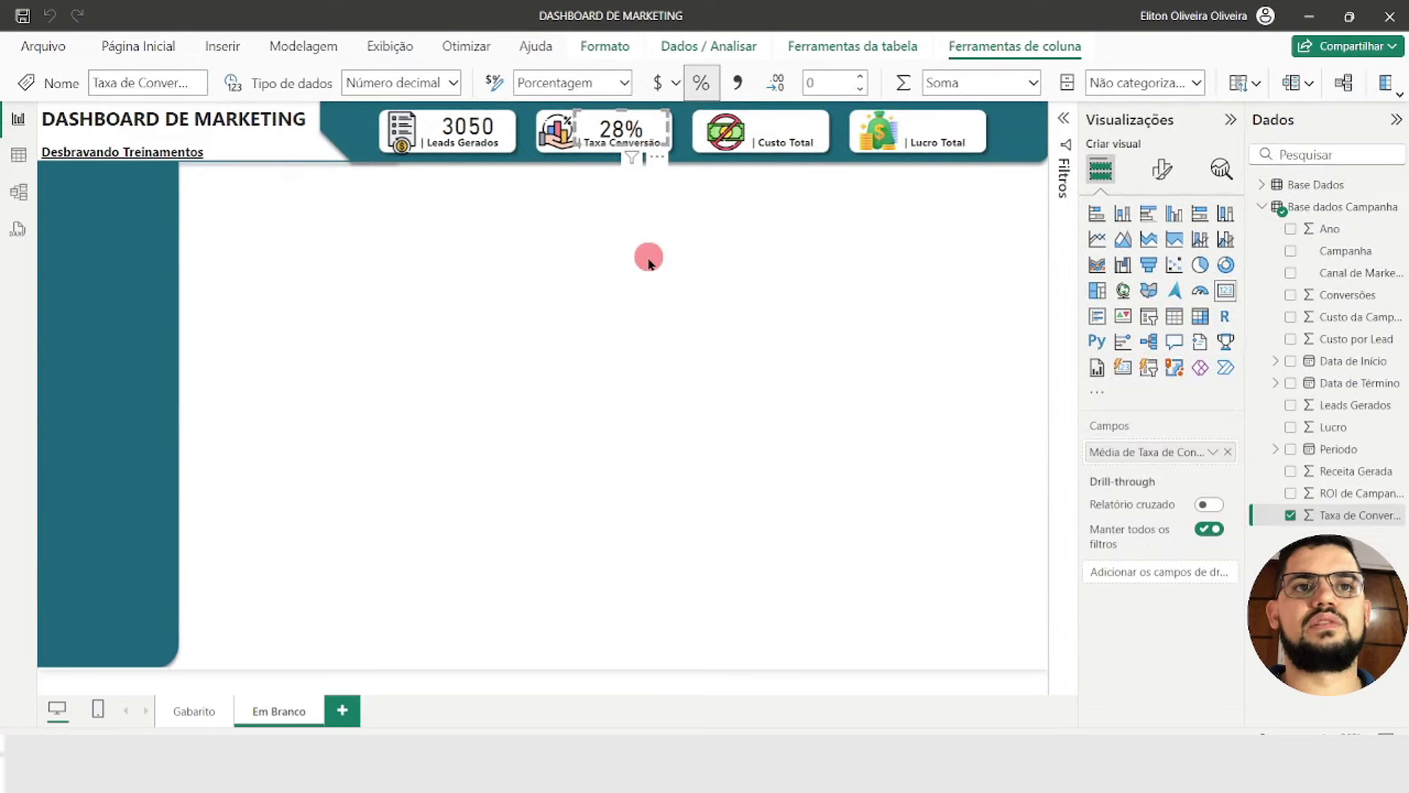
left_click(648, 264)
Duplicate the conversion rate card over the Custo Total box and replace its field with the sum of Custo da Campanha
left_click(600, 131)
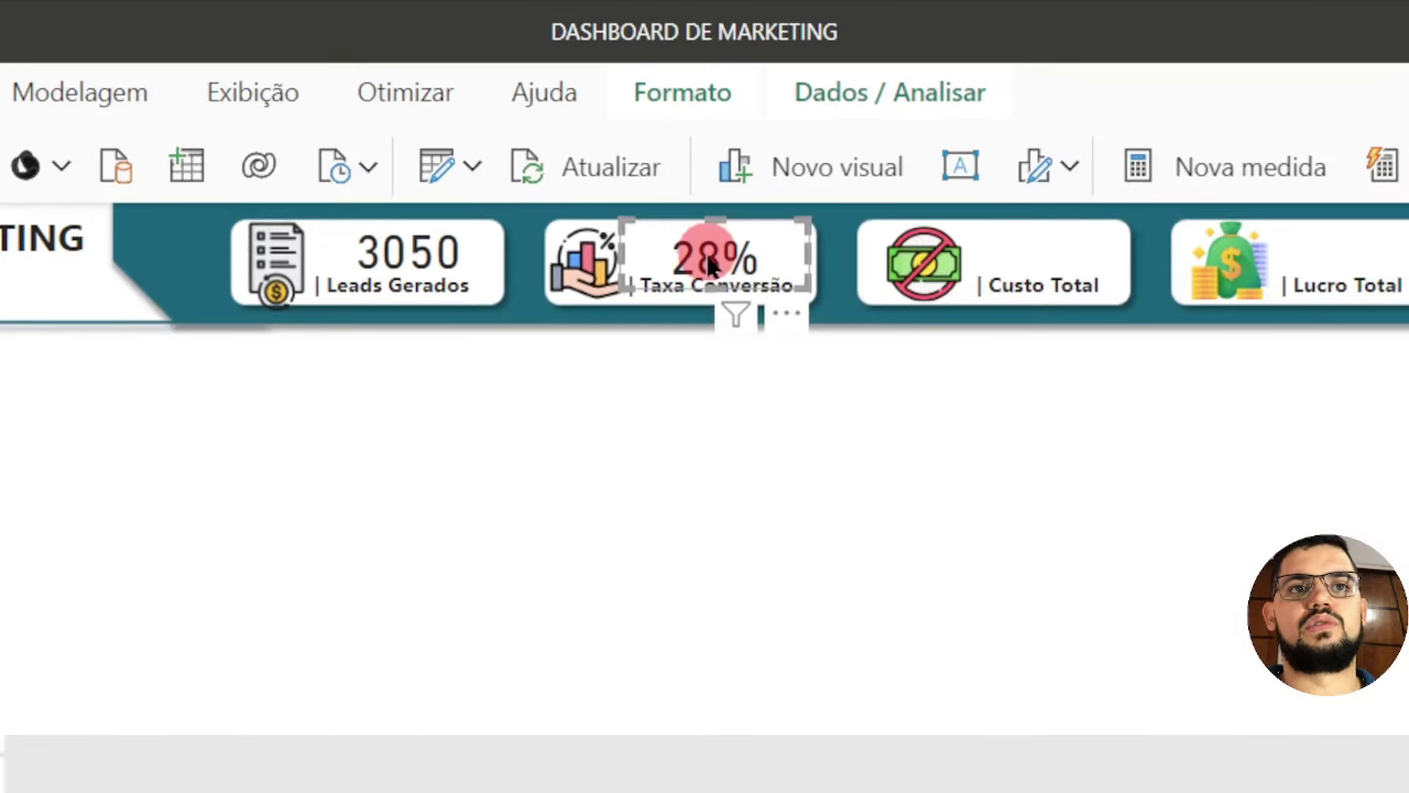
left_click_drag(711, 264, 1038, 252)
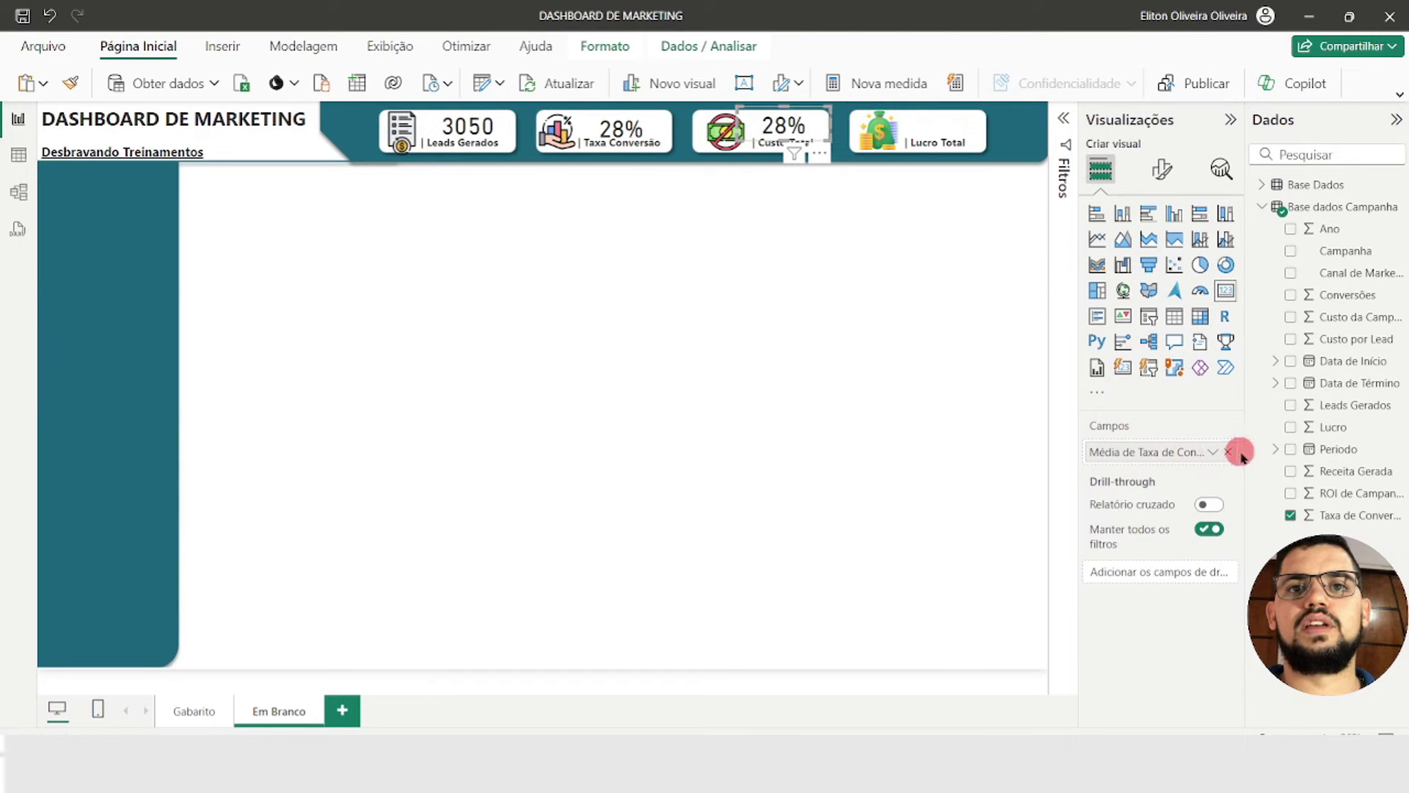
left_click(1232, 455)
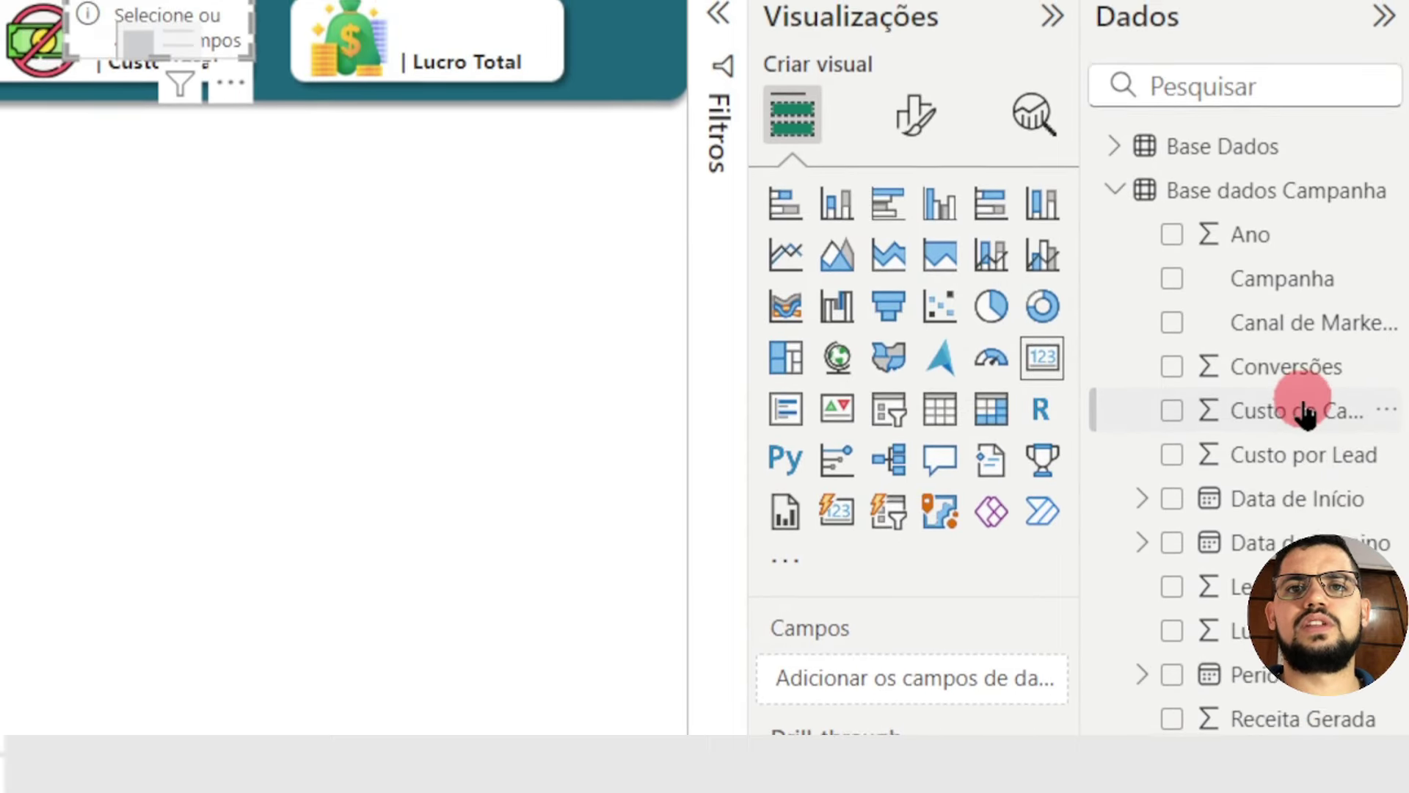
left_click_drag(1305, 412, 946, 673)
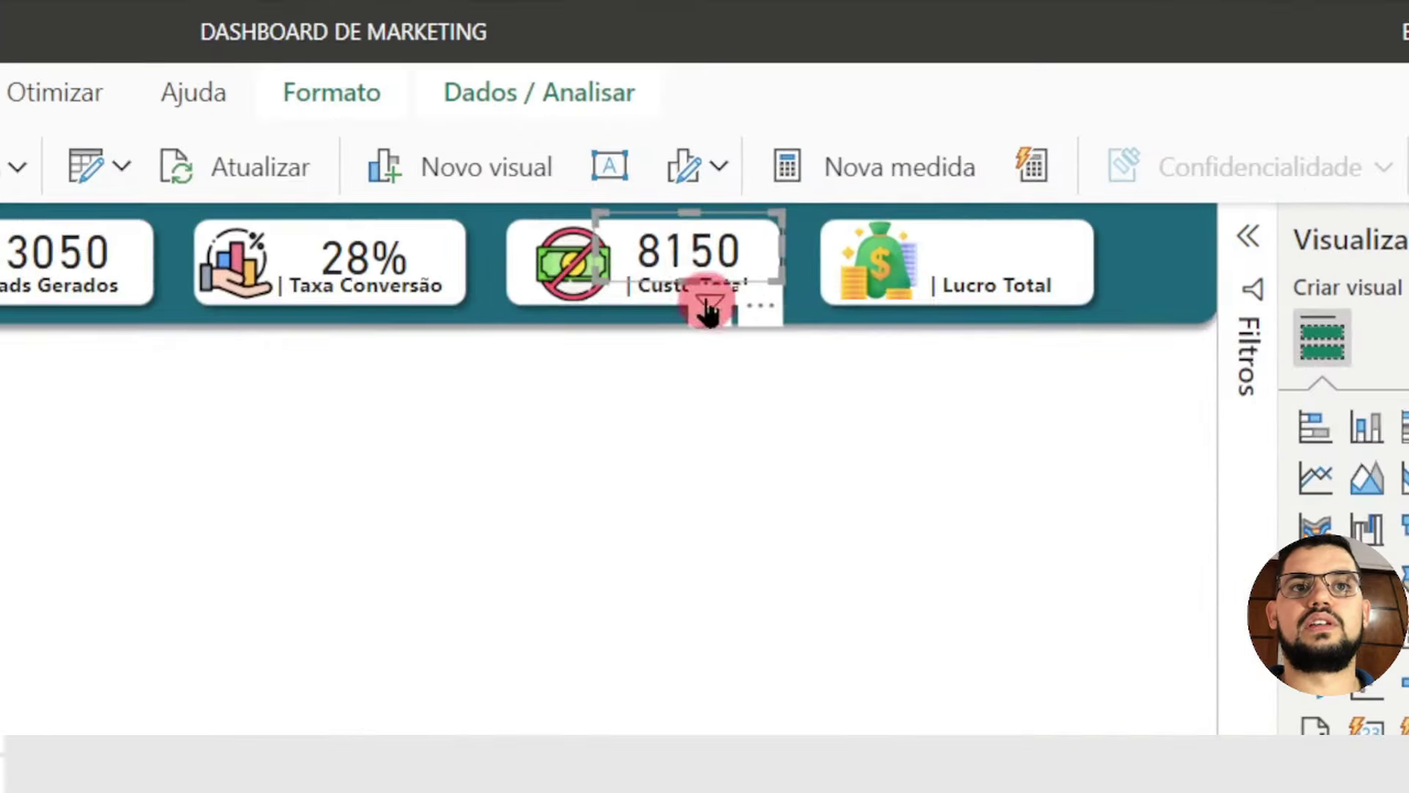
mouse_move(794, 154)
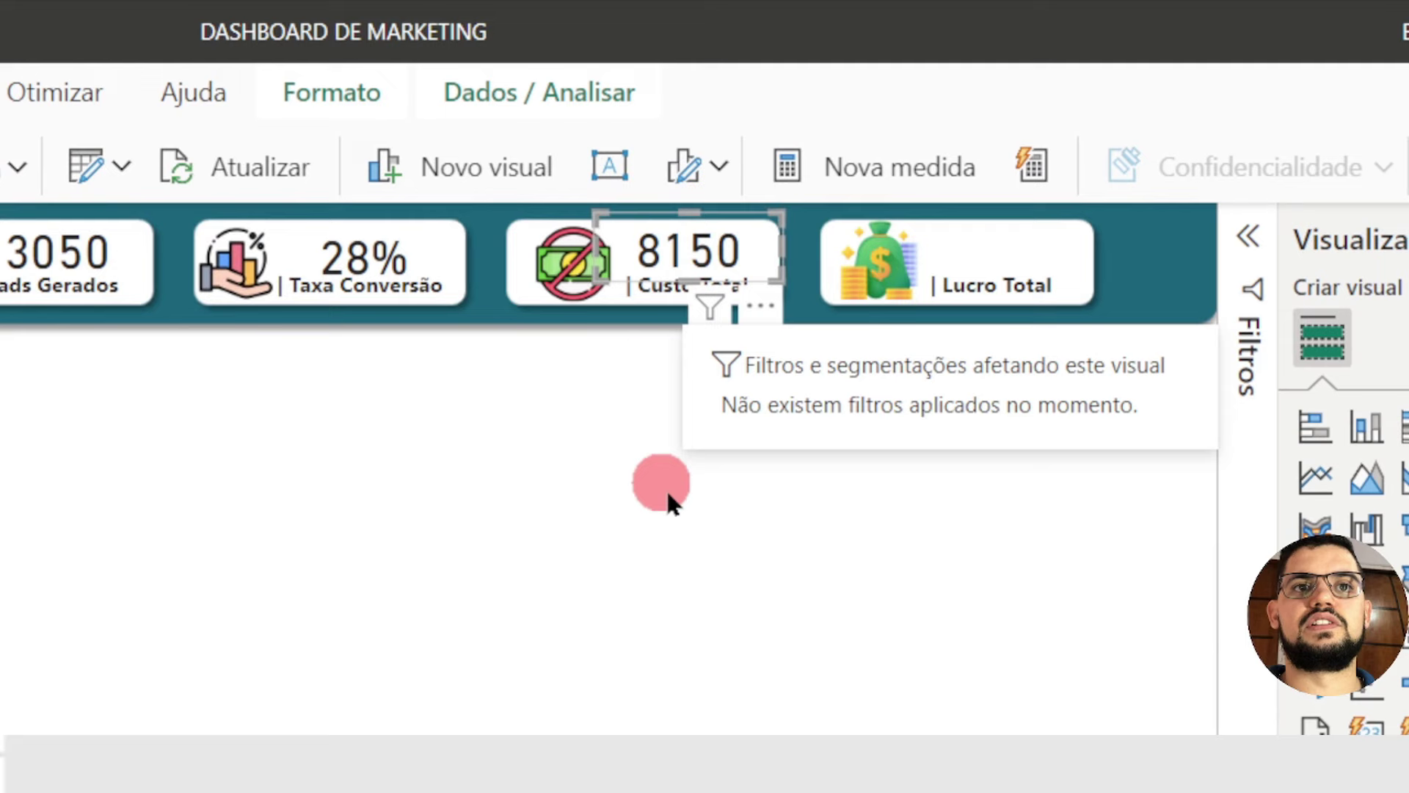
Duplicate the Custo Total card over the Lucro Total box and replace its field with the sum of Lucro
left_click(685, 252)
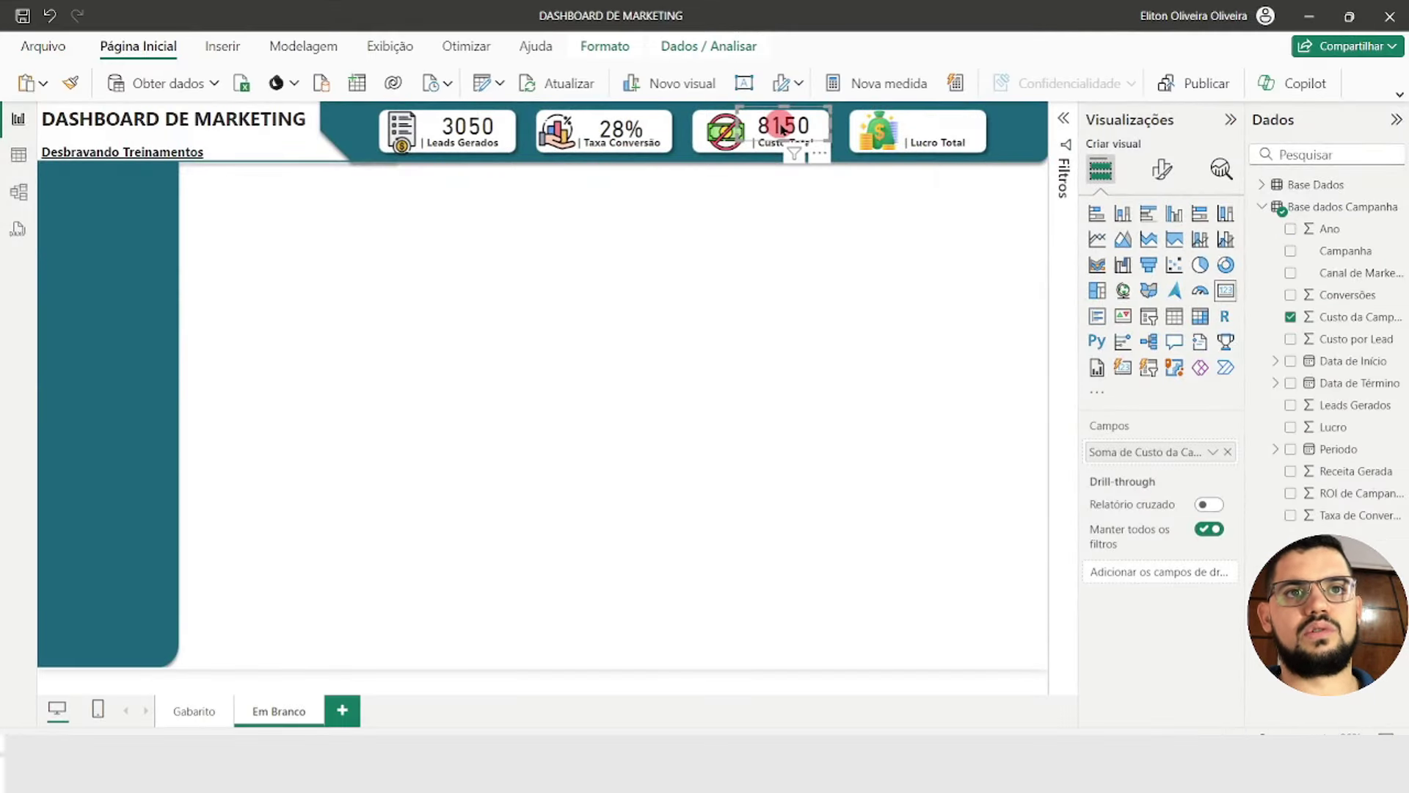
left_click_drag(782, 129, 933, 127)
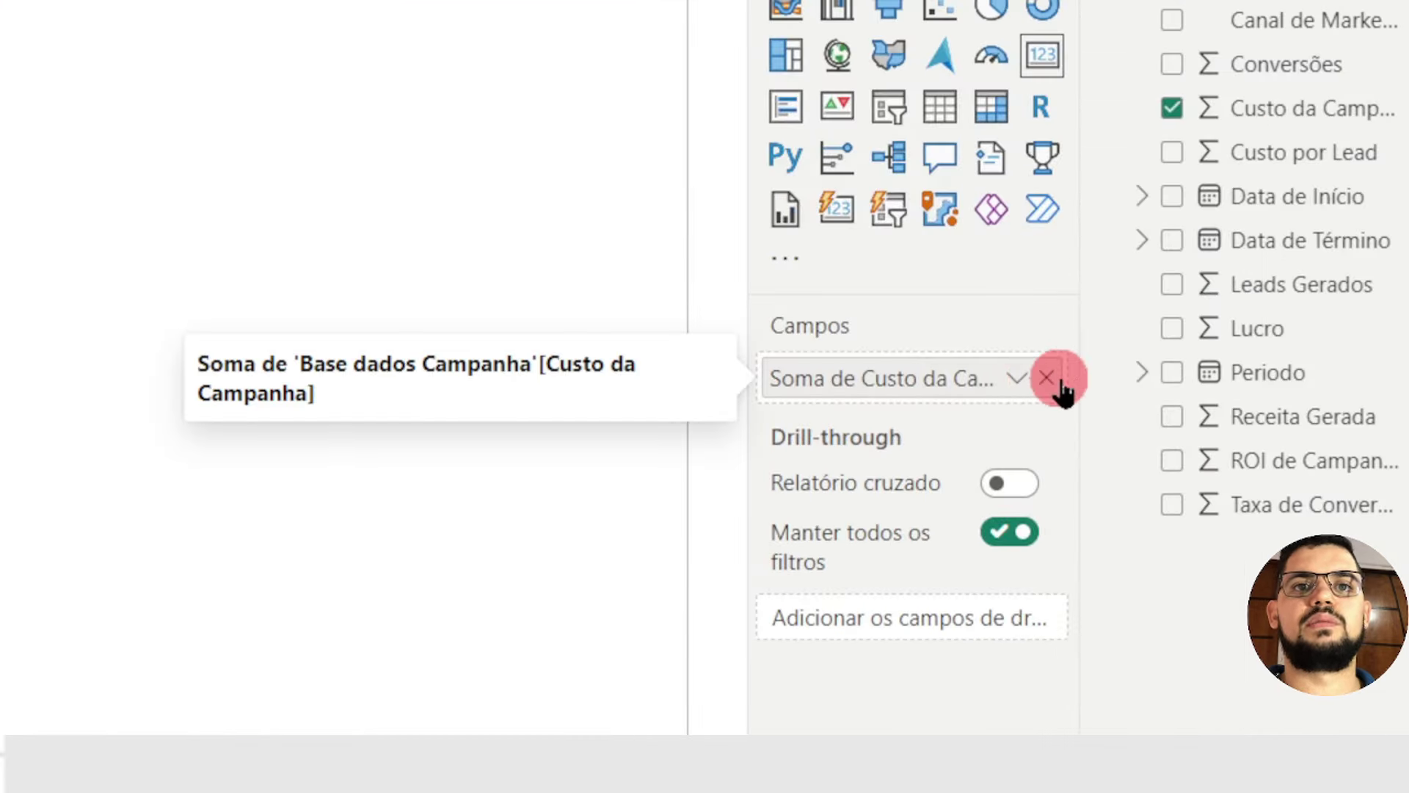
left_click(1048, 378)
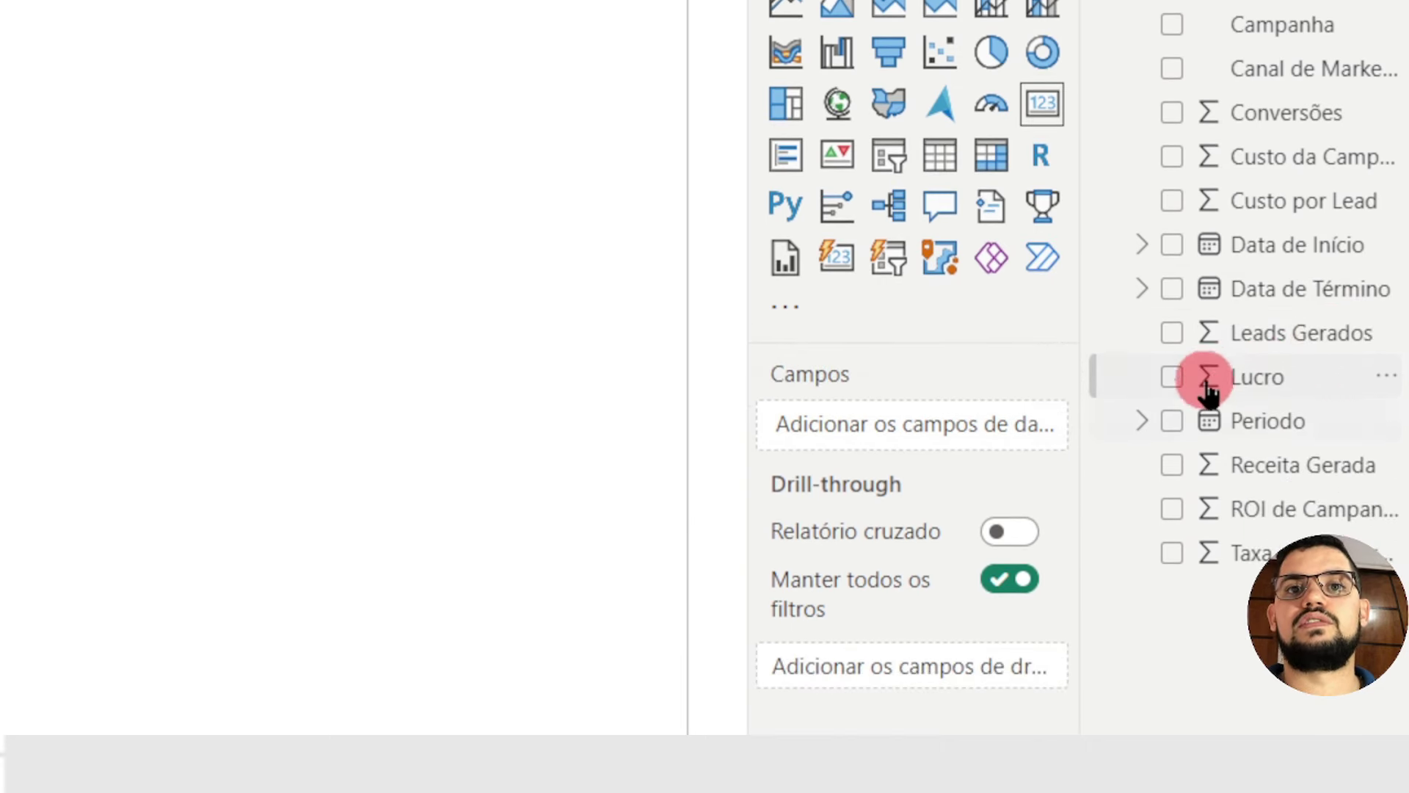
left_click_drag(1266, 444, 903, 505)
left_click_drag(903, 442, 913, 434)
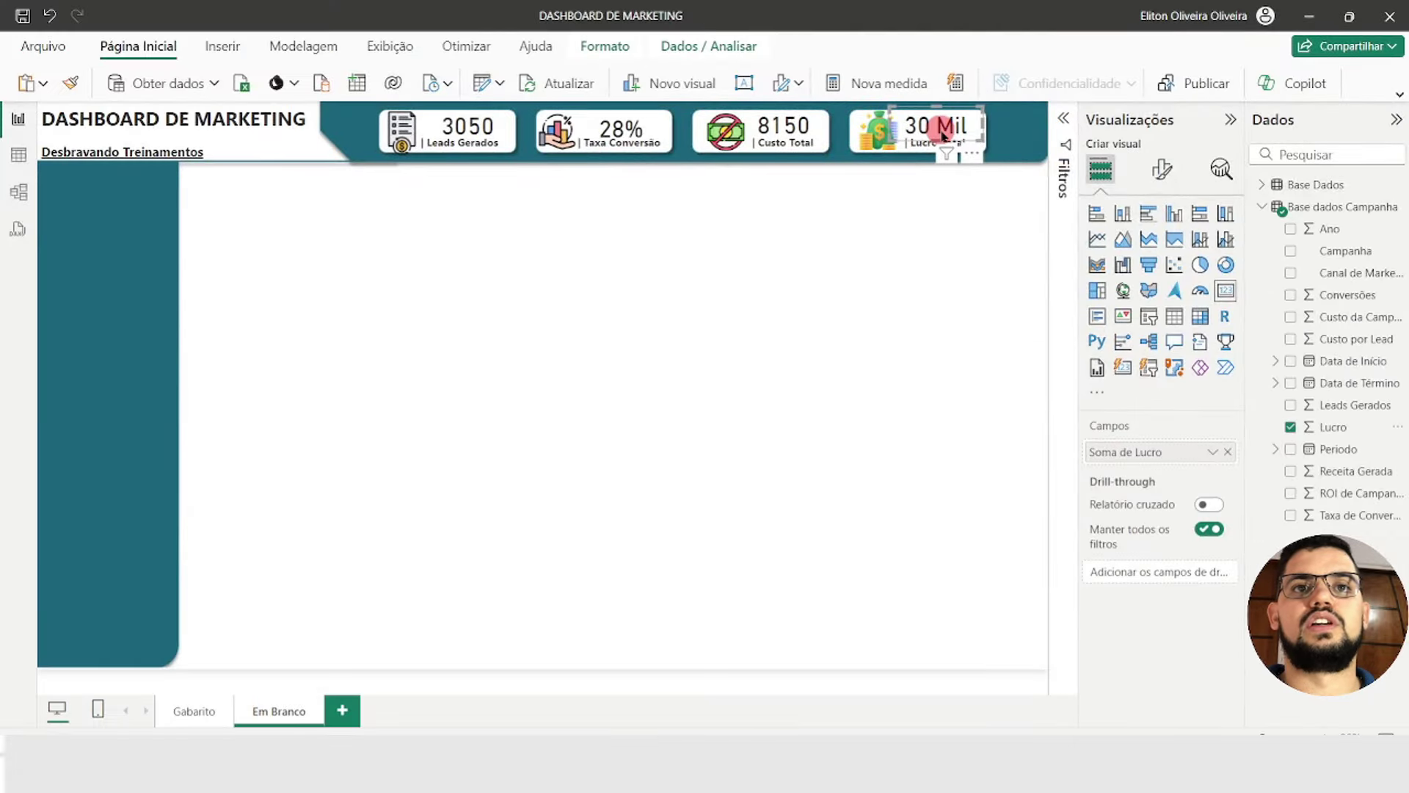
Set the display units of the Lucro Total card's value to Nenhum
left_click(907, 132)
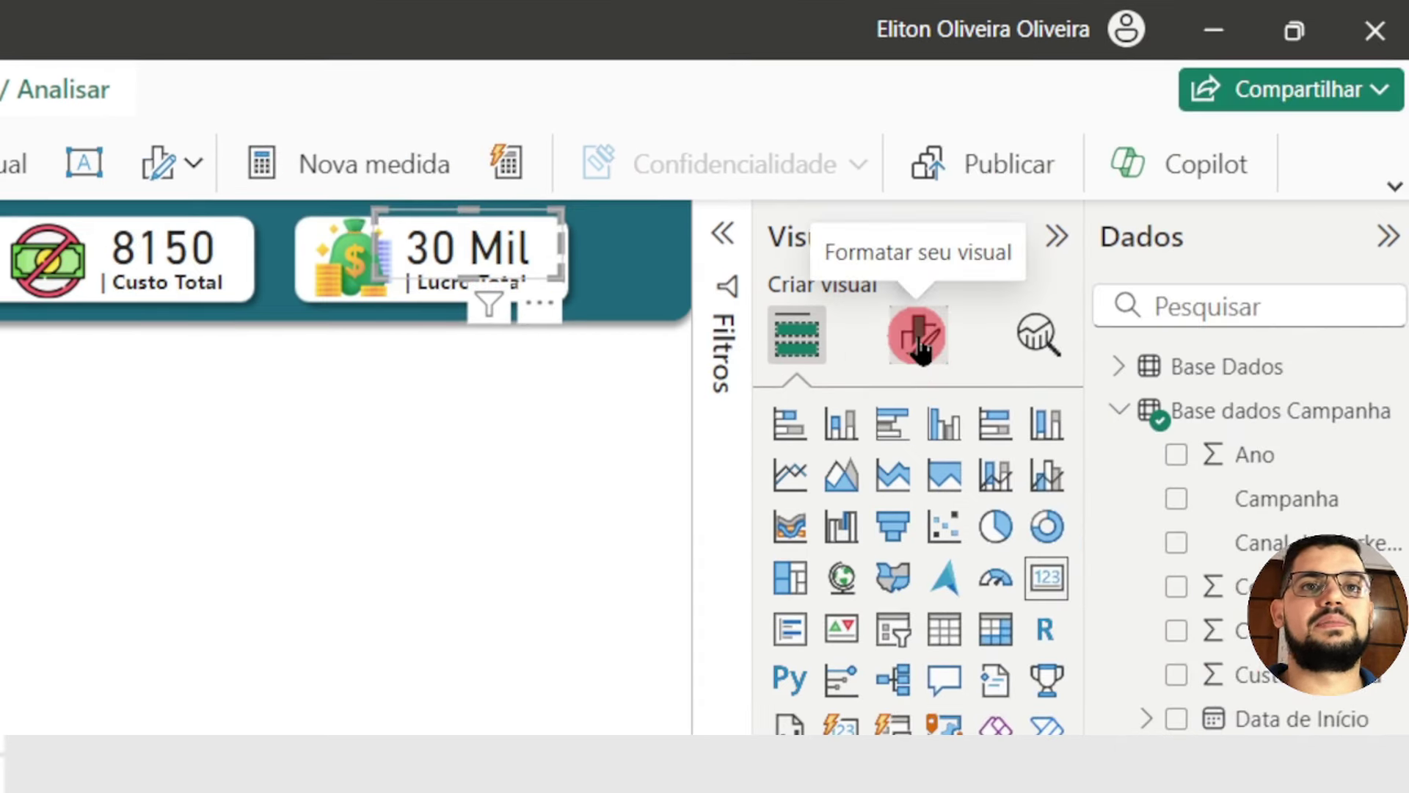
left_click(918, 338)
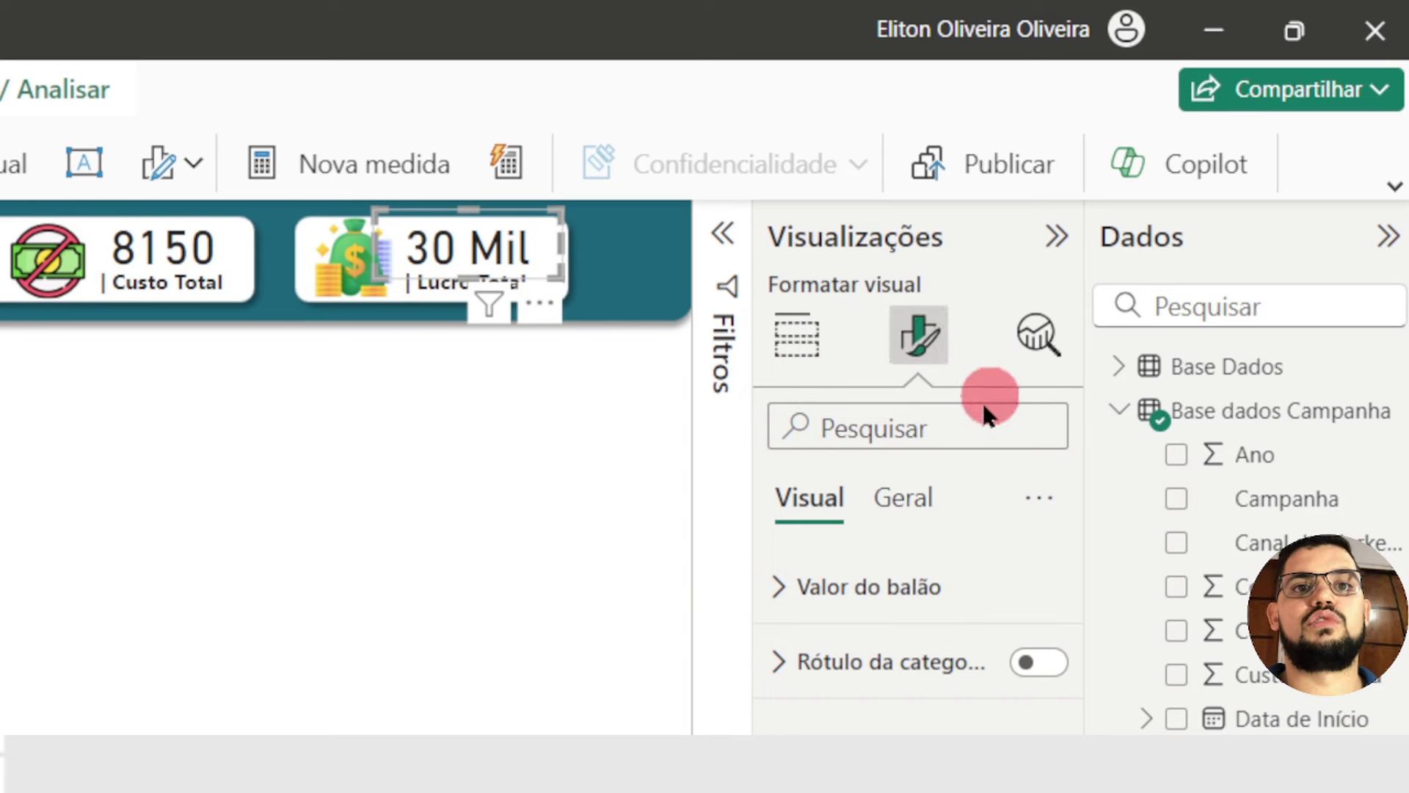
left_click(807, 598)
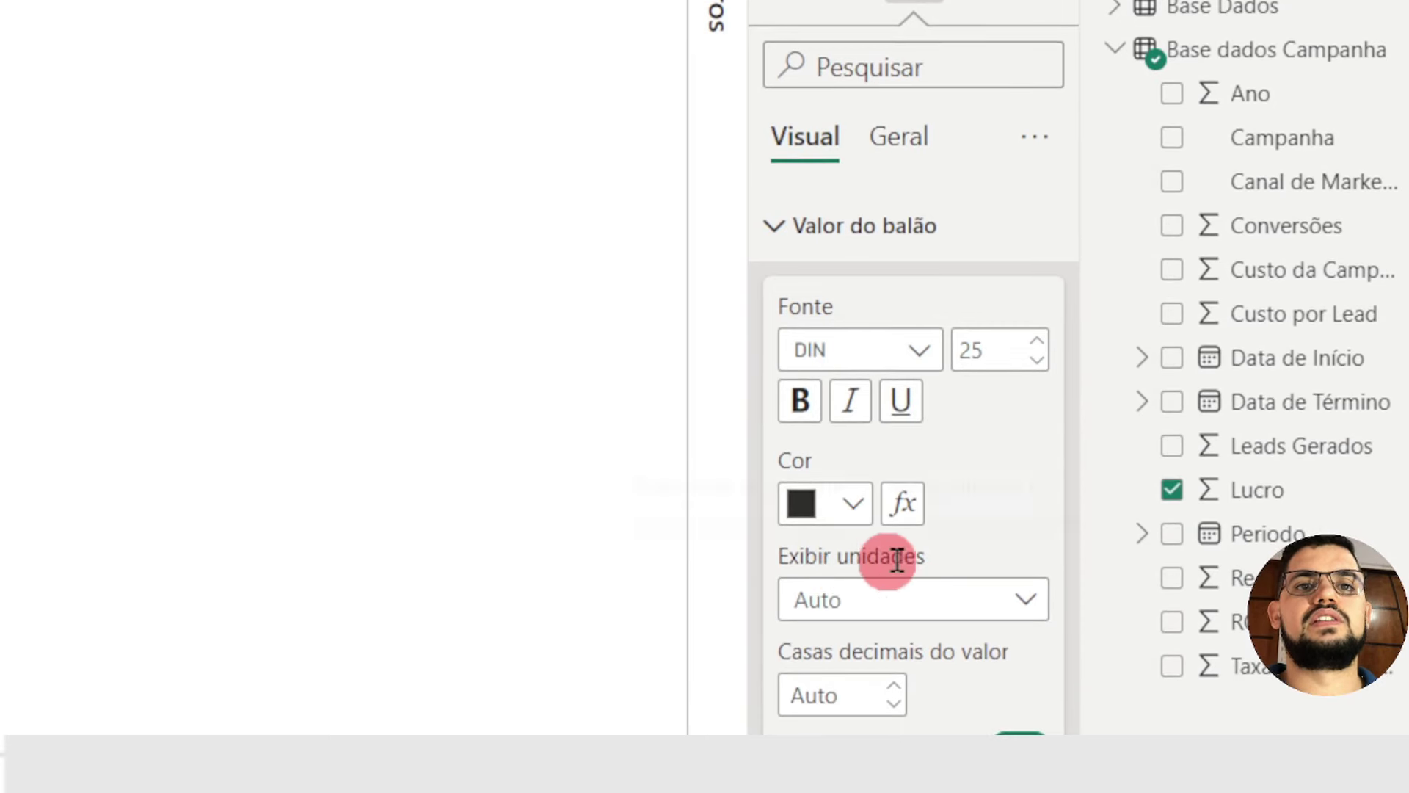
left_click(1023, 601)
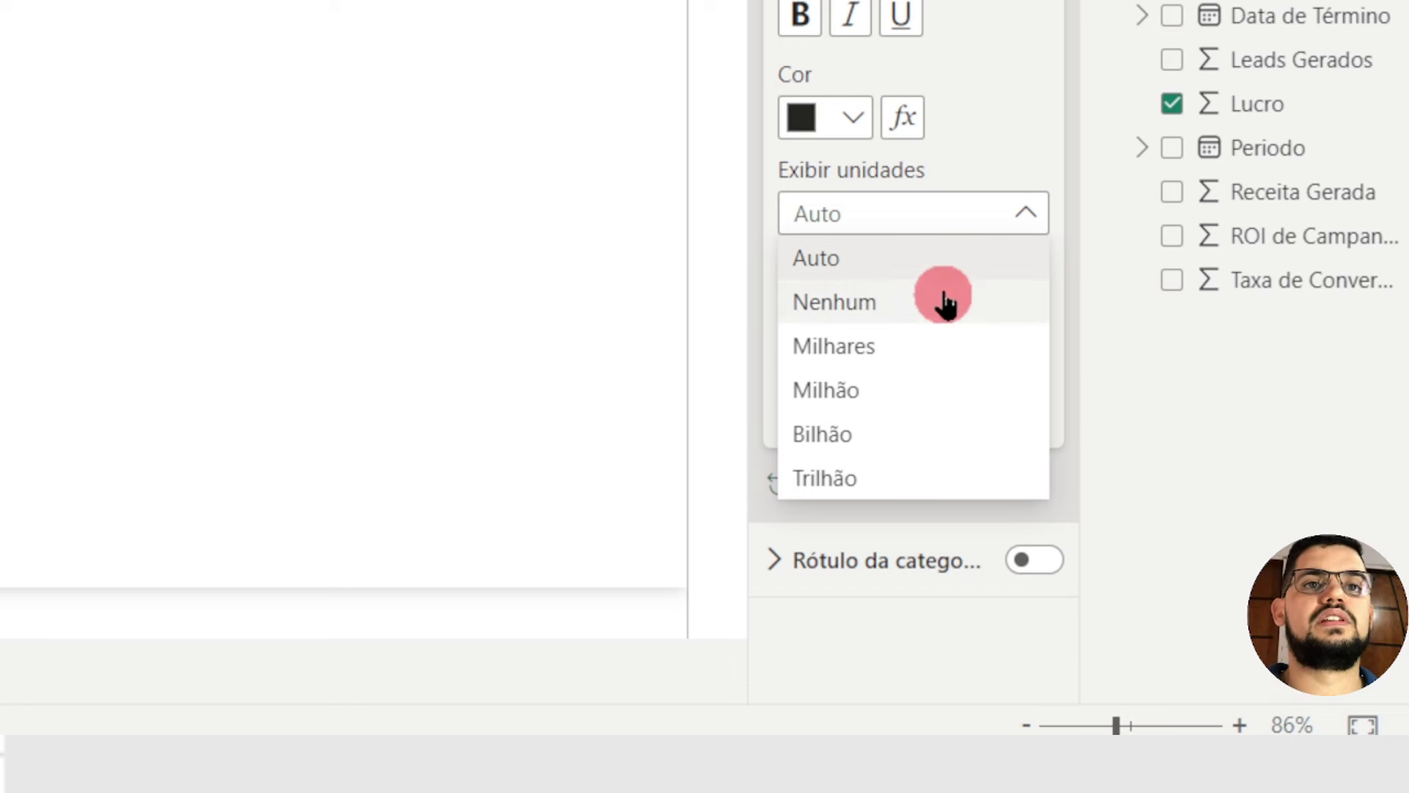
left_click(879, 306)
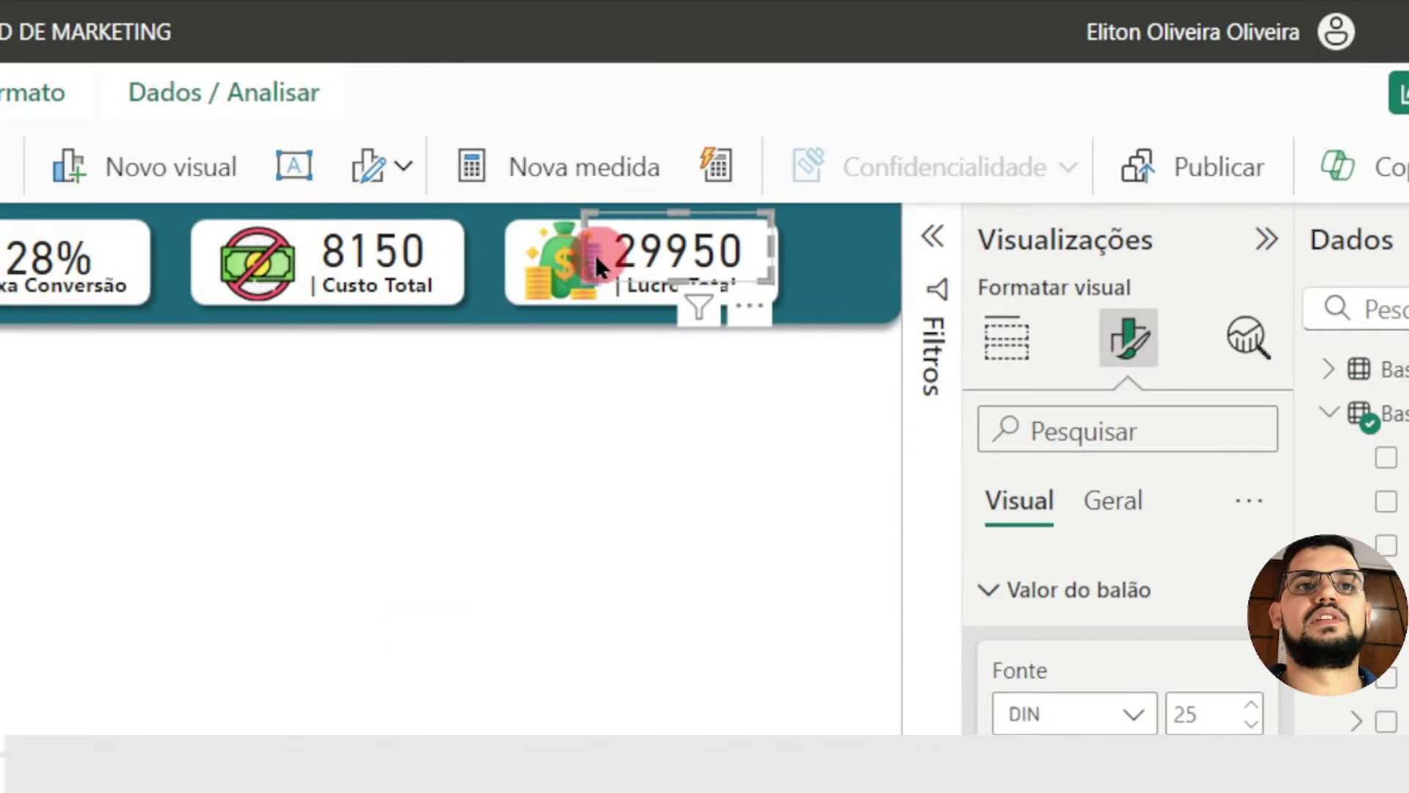
left_click(929, 129)
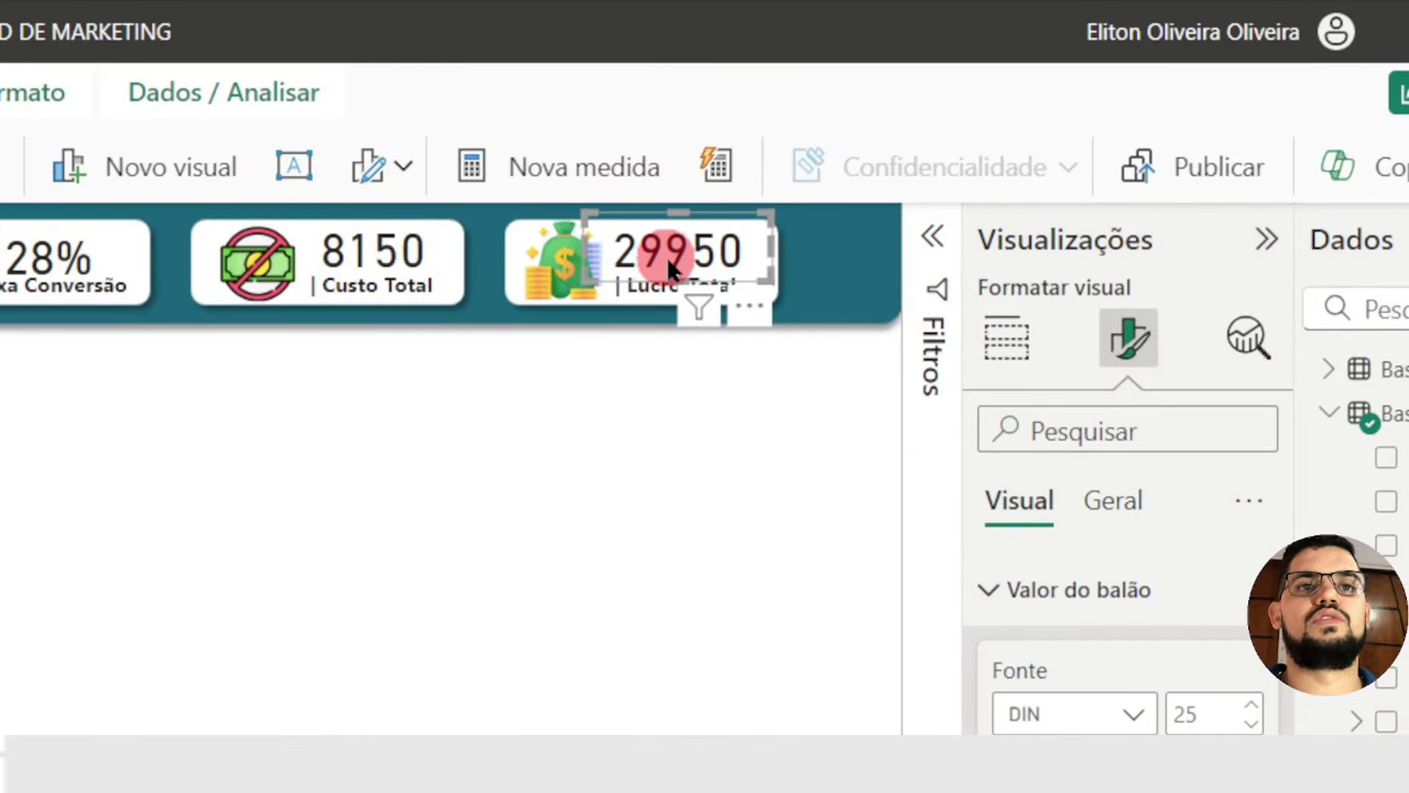
left_click(551, 256)
left_click(697, 258)
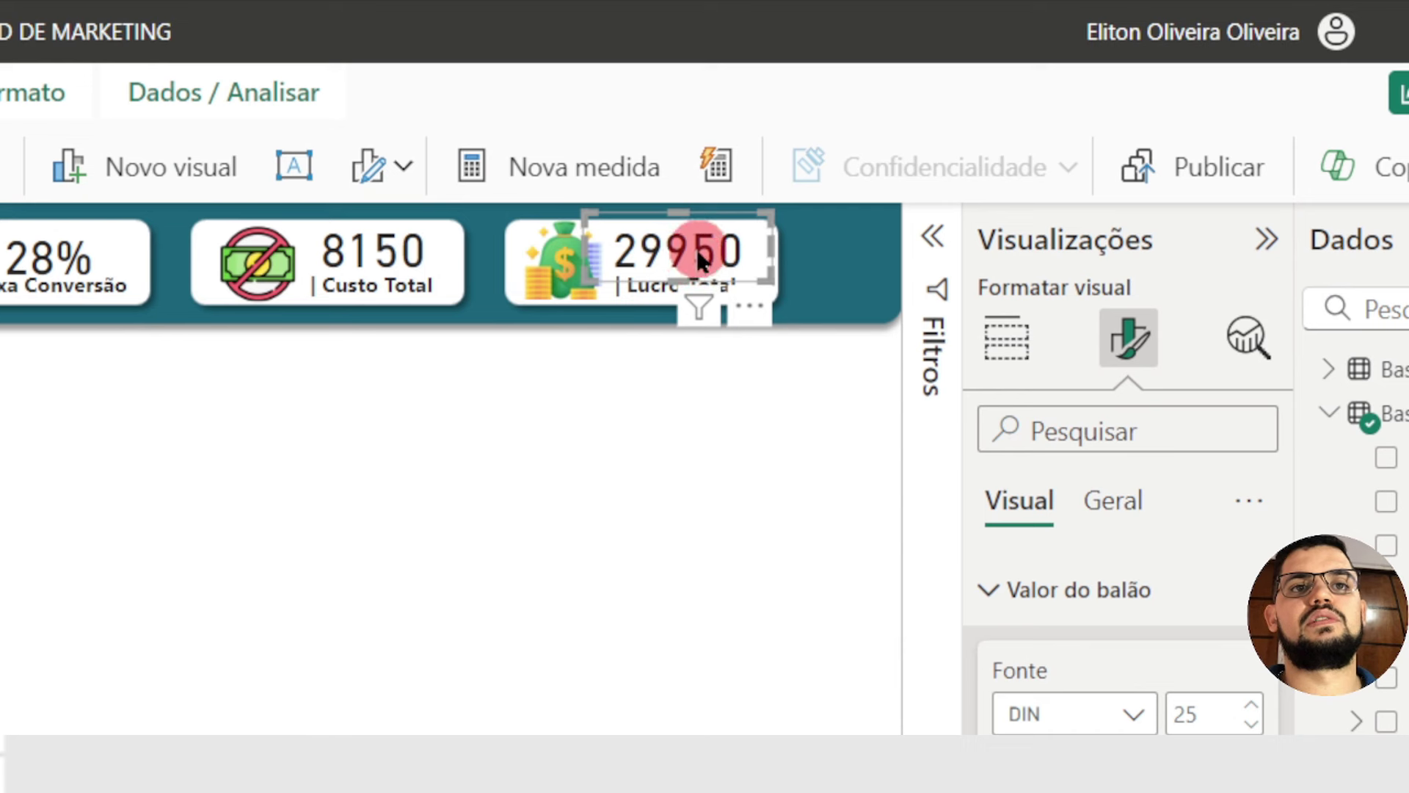
left_click_drag(708, 258, 726, 258)
left_click(832, 291)
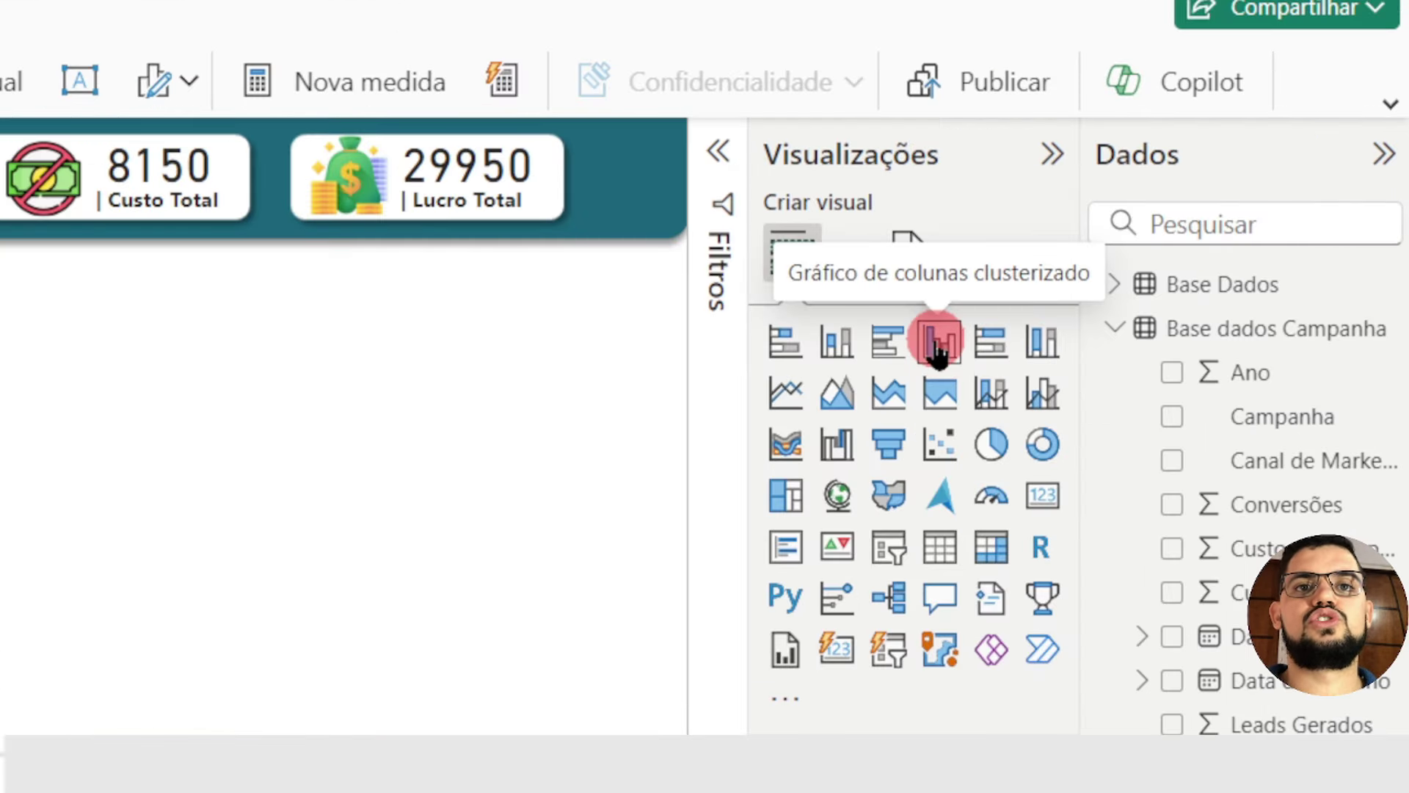
Insert a clustered column chart, place it below the header beside the teal sidebar, and enlarge it to nearly half the white area's width
left_click(942, 351)
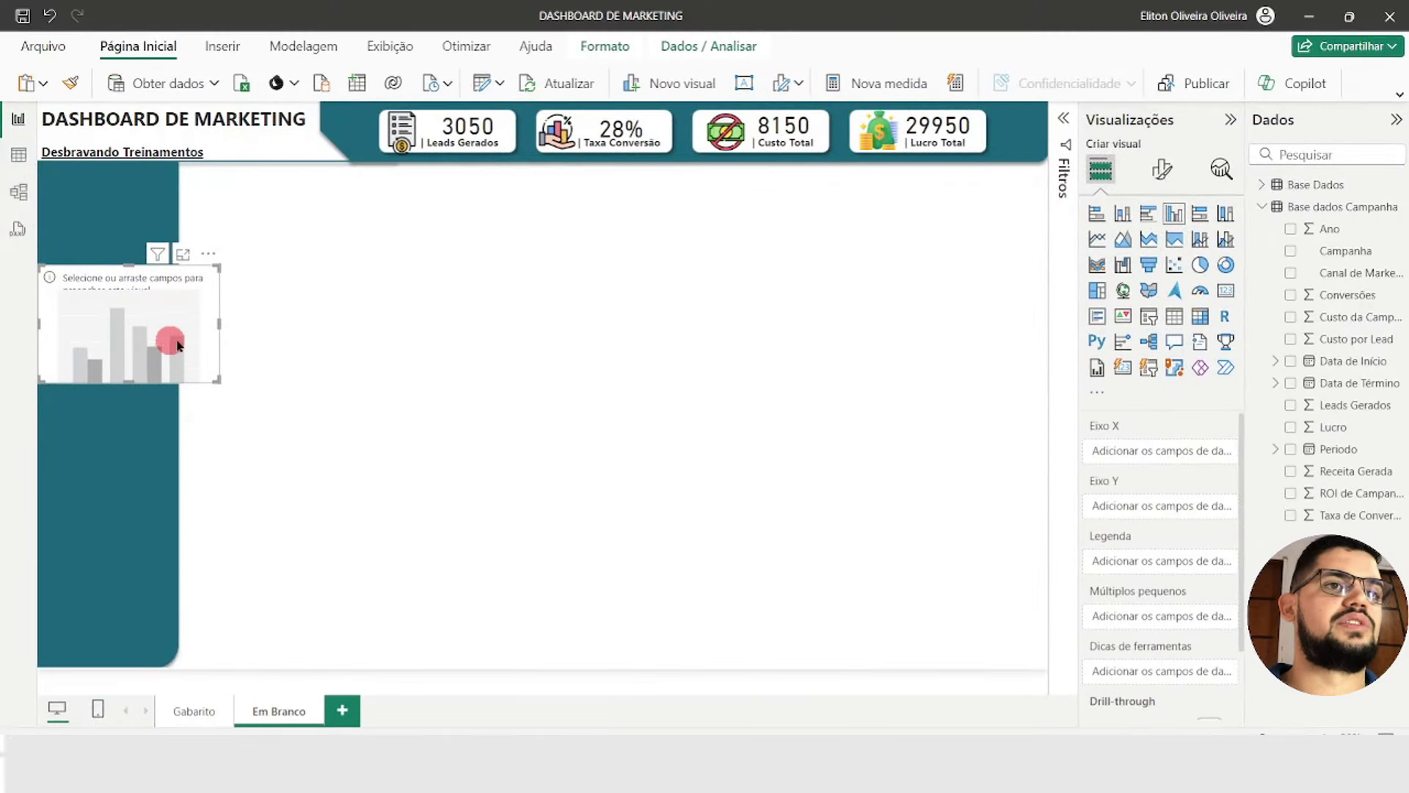
left_click_drag(157, 345, 321, 273)
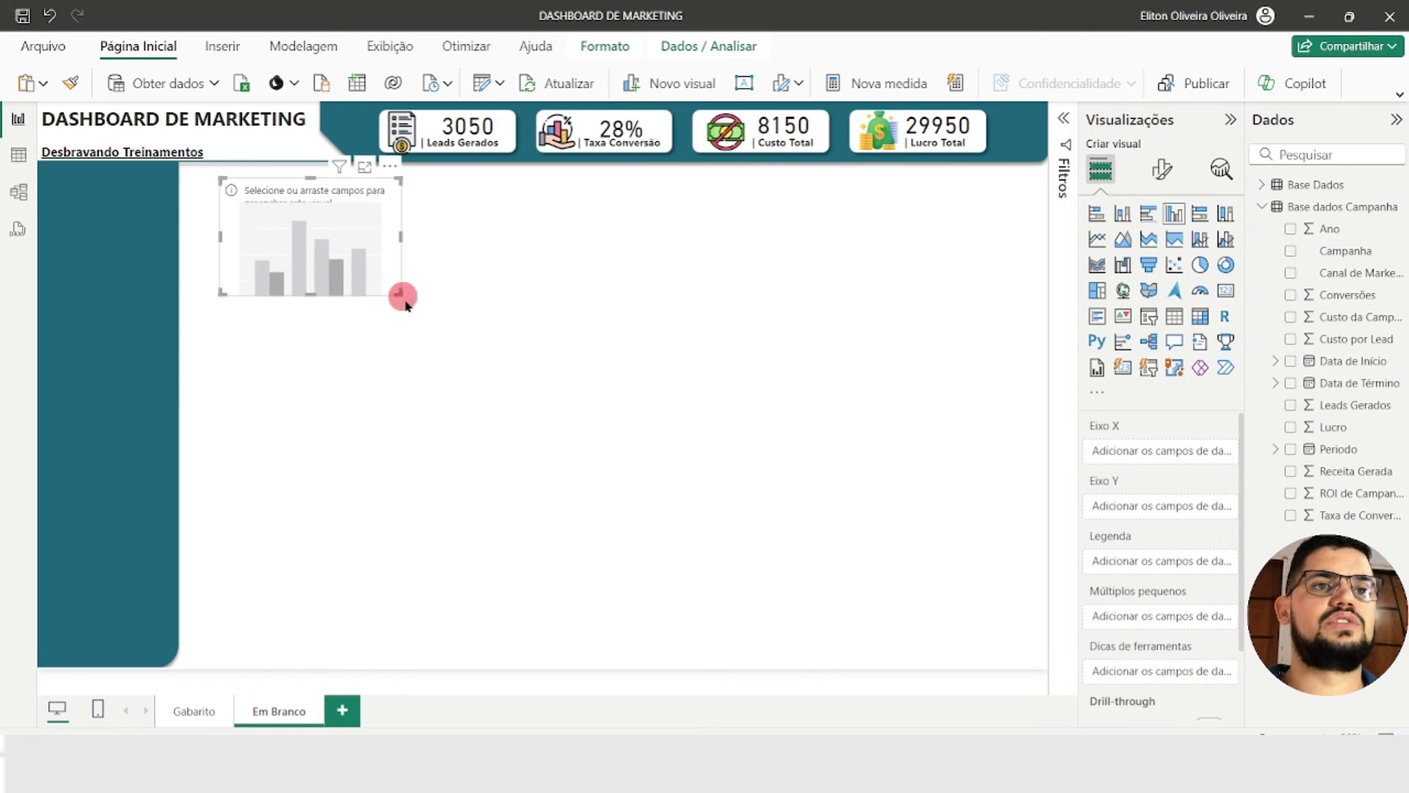
left_click_drag(403, 297, 590, 406)
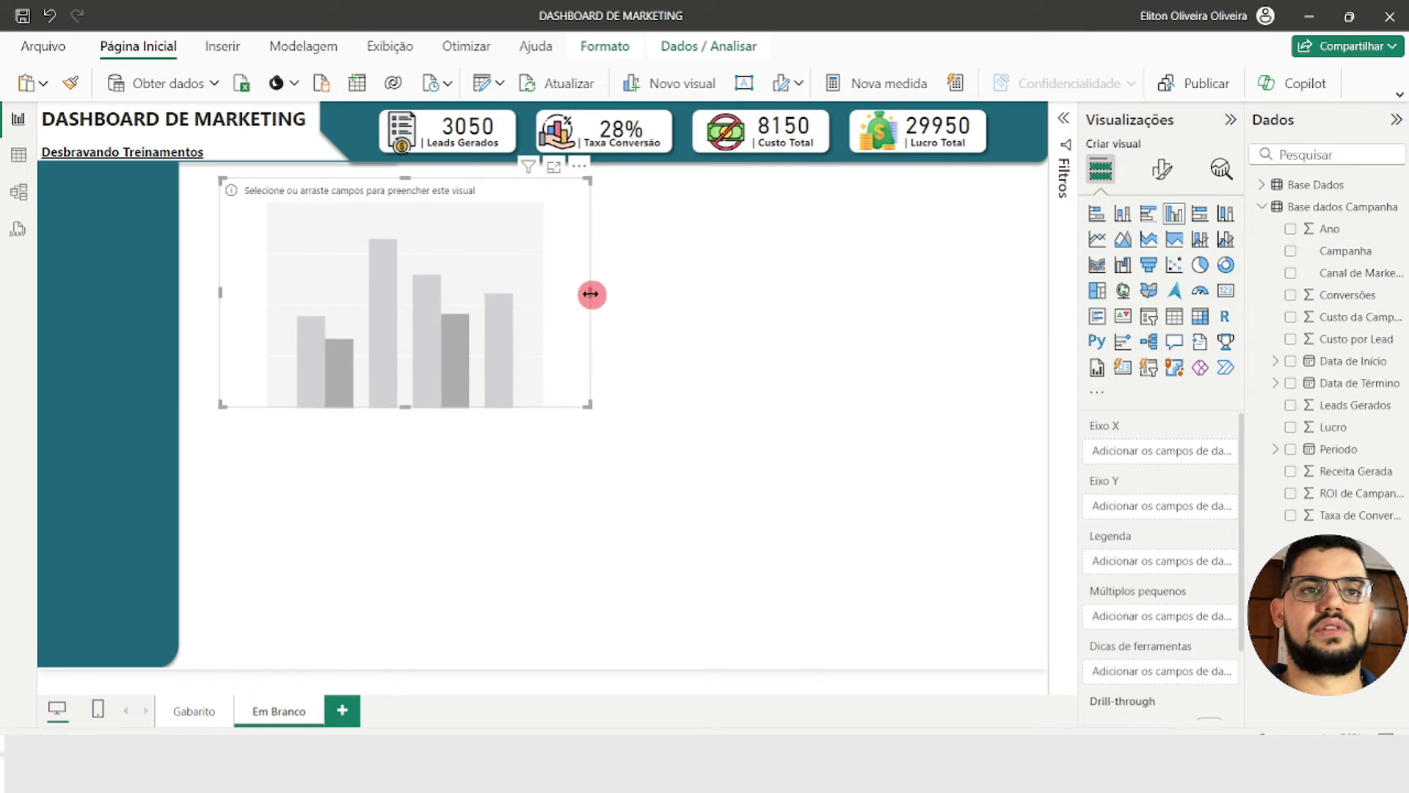
left_click_drag(591, 293, 632, 293)
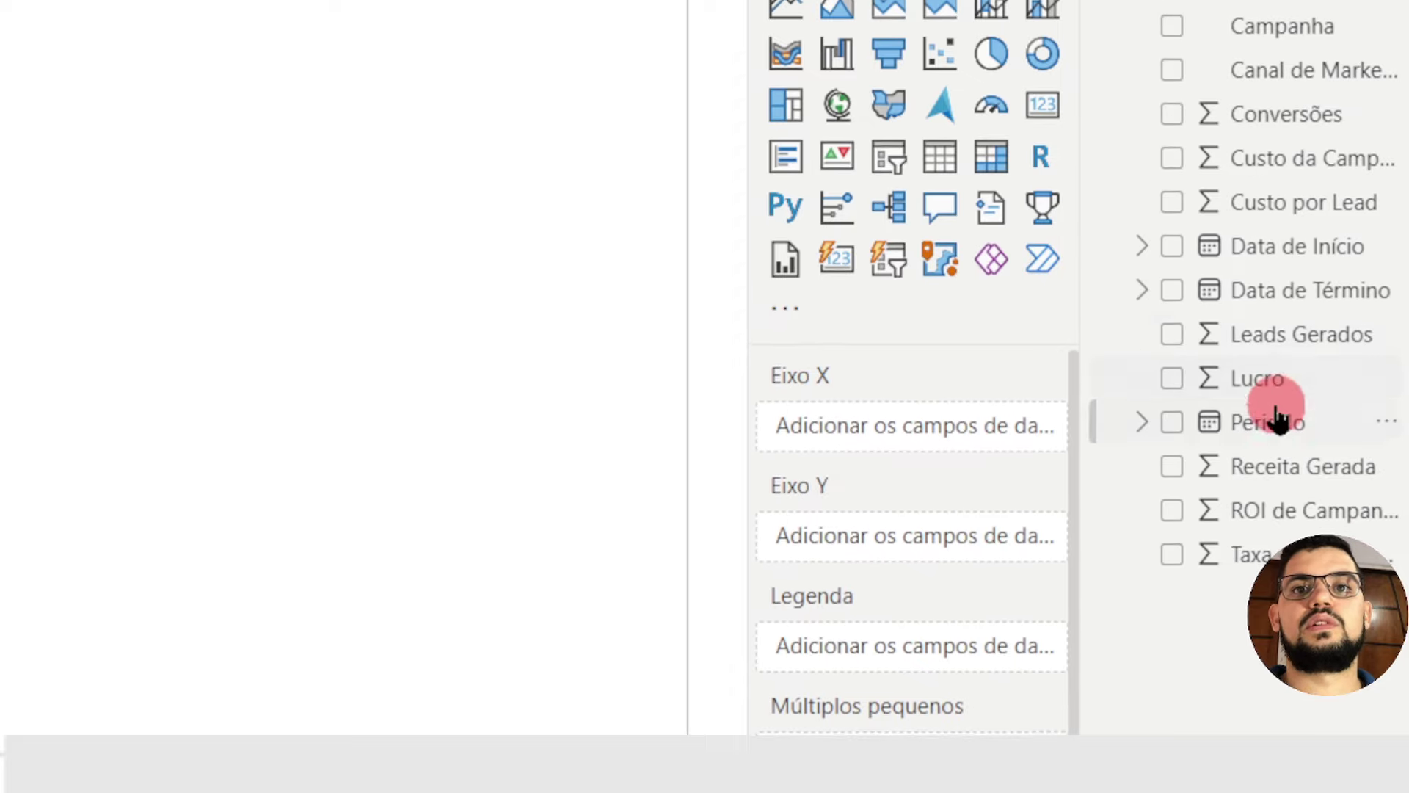
Plot Lucro on the chart's Y axis by Periodo on the X axis, removing the Dia and Trimestre levels
left_click_drag(1266, 395, 962, 554)
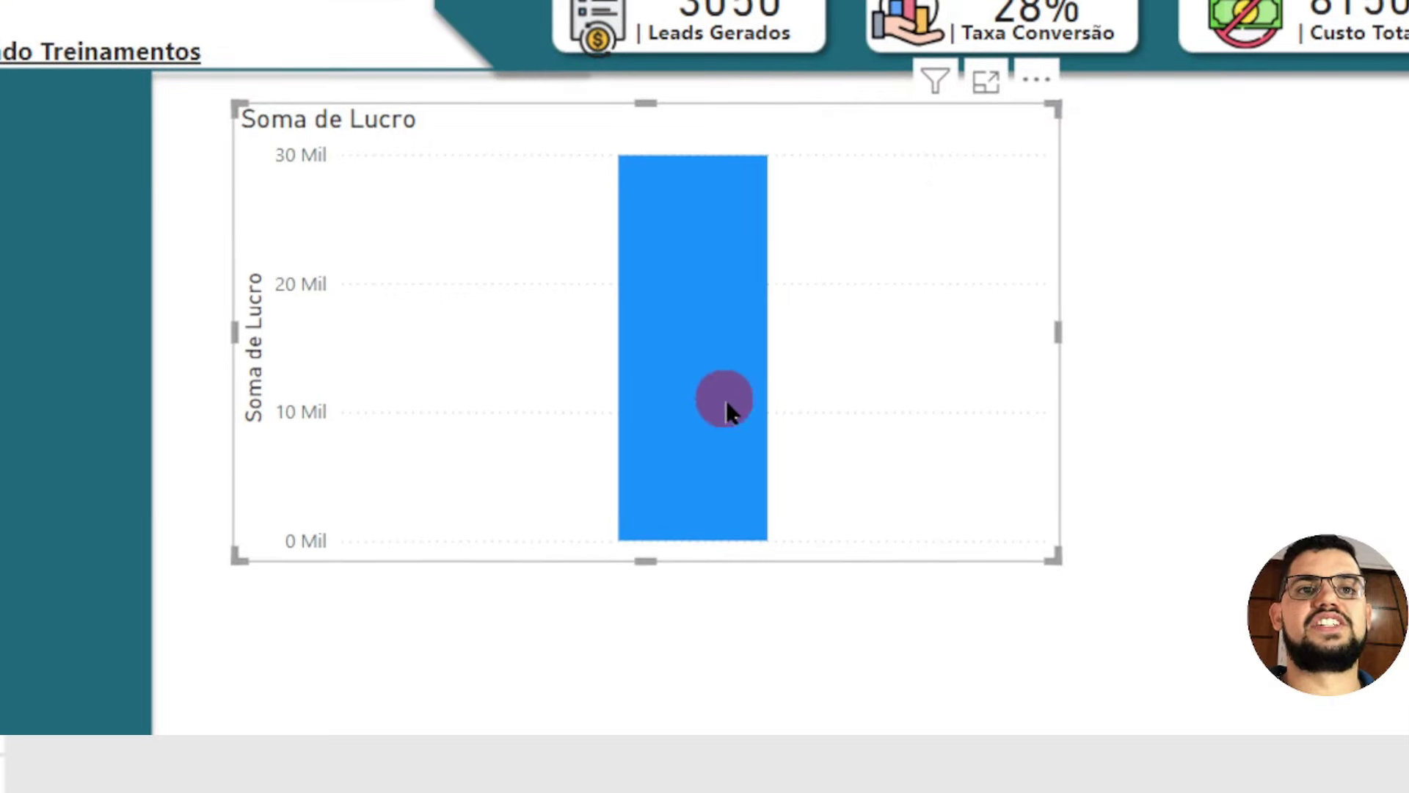
mouse_move(654, 408)
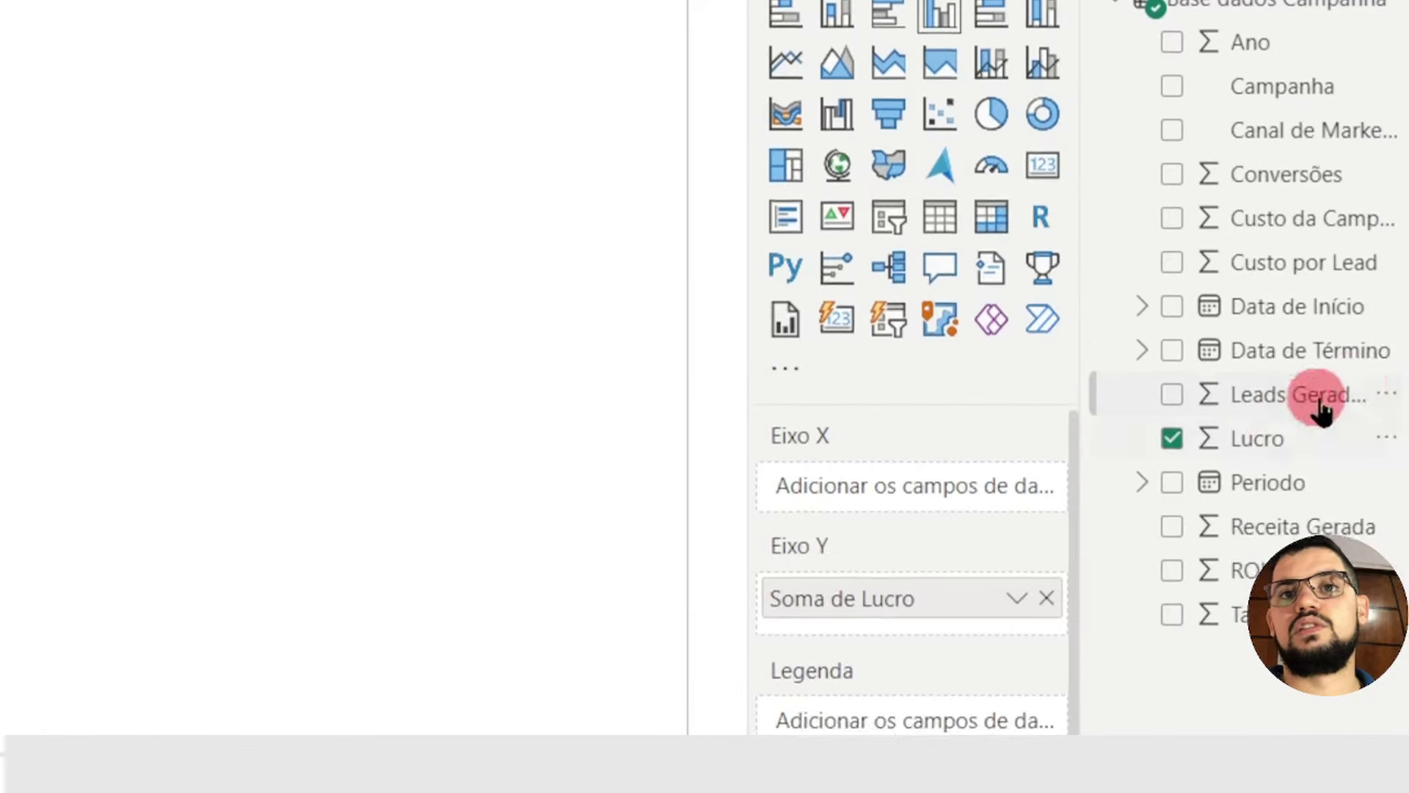
left_click_drag(1278, 422, 931, 425)
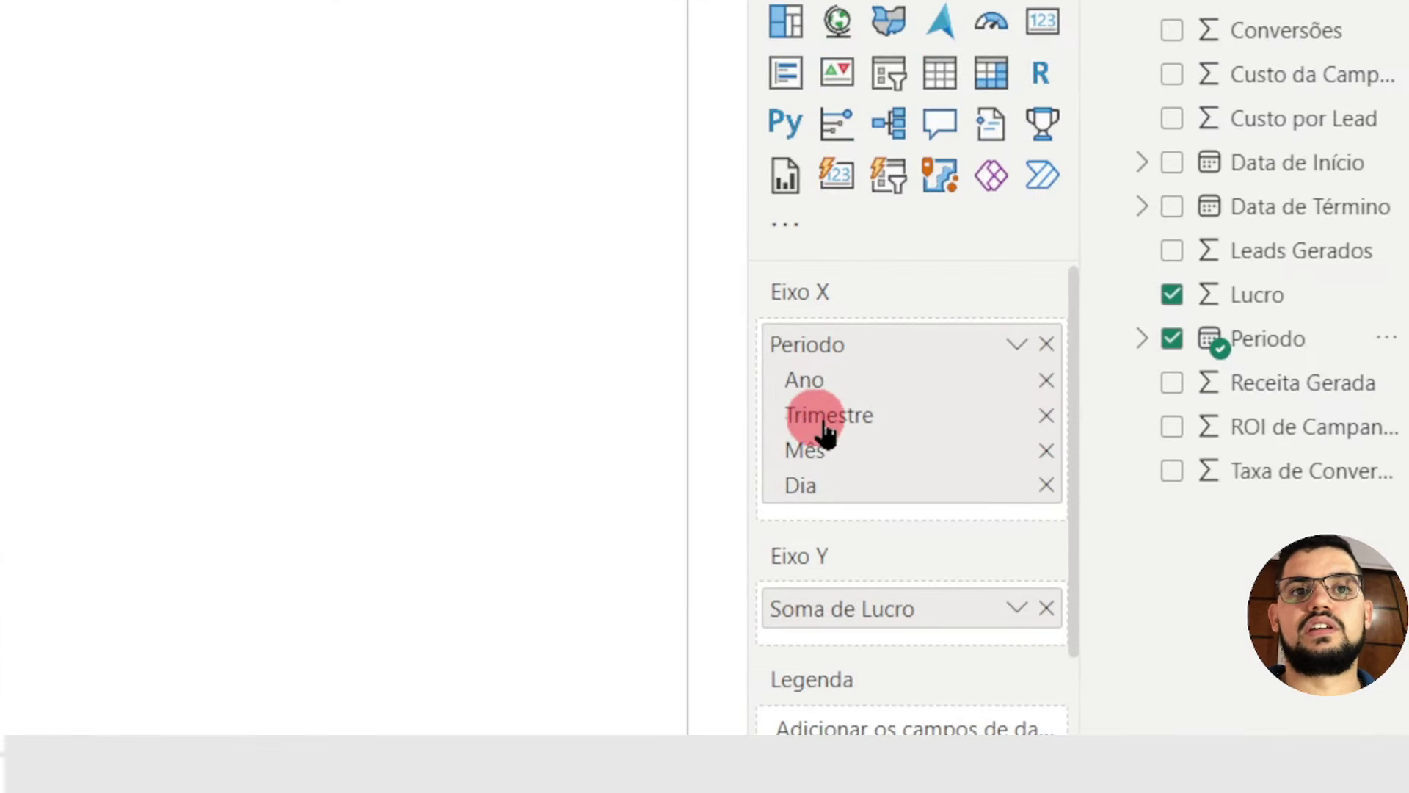
left_click(1046, 485)
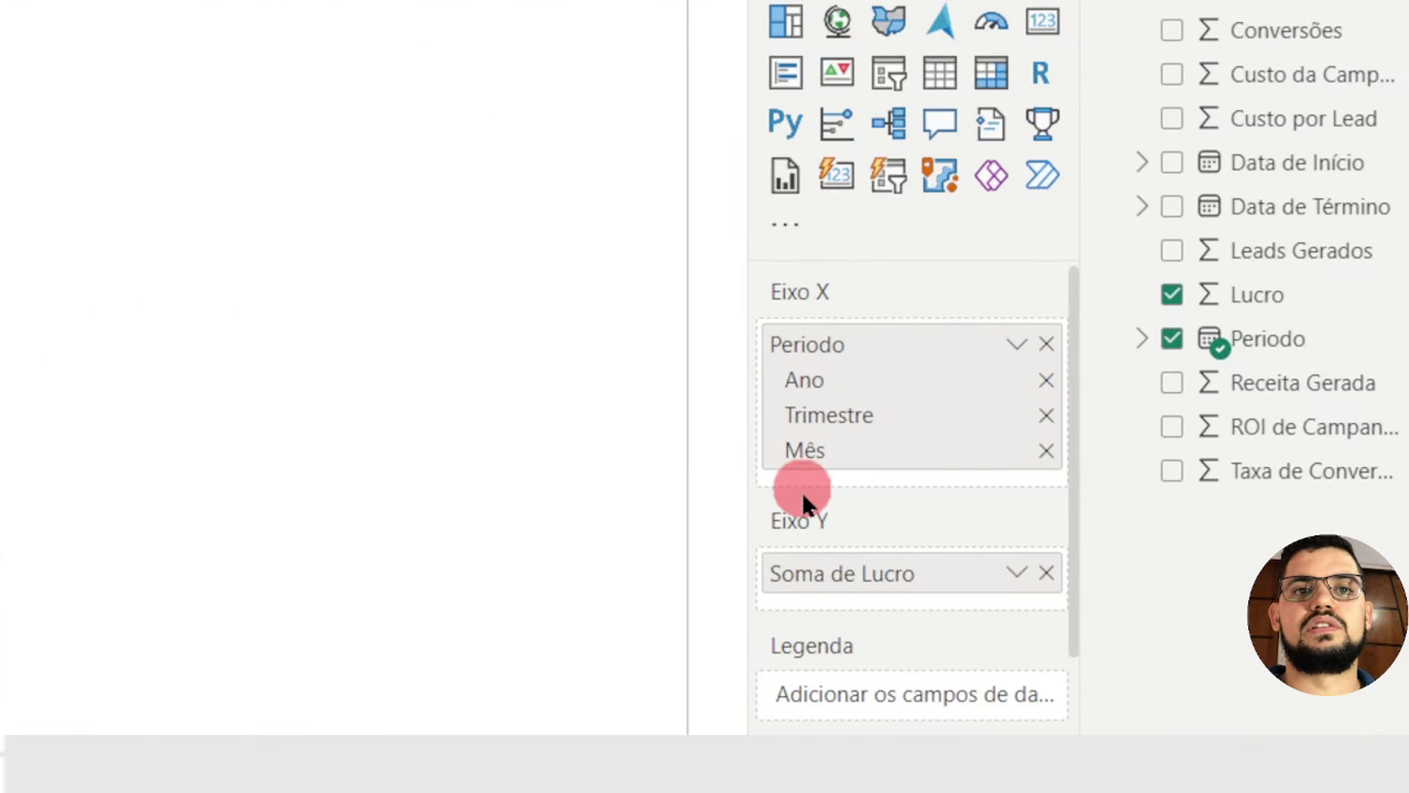
left_click(1047, 415)
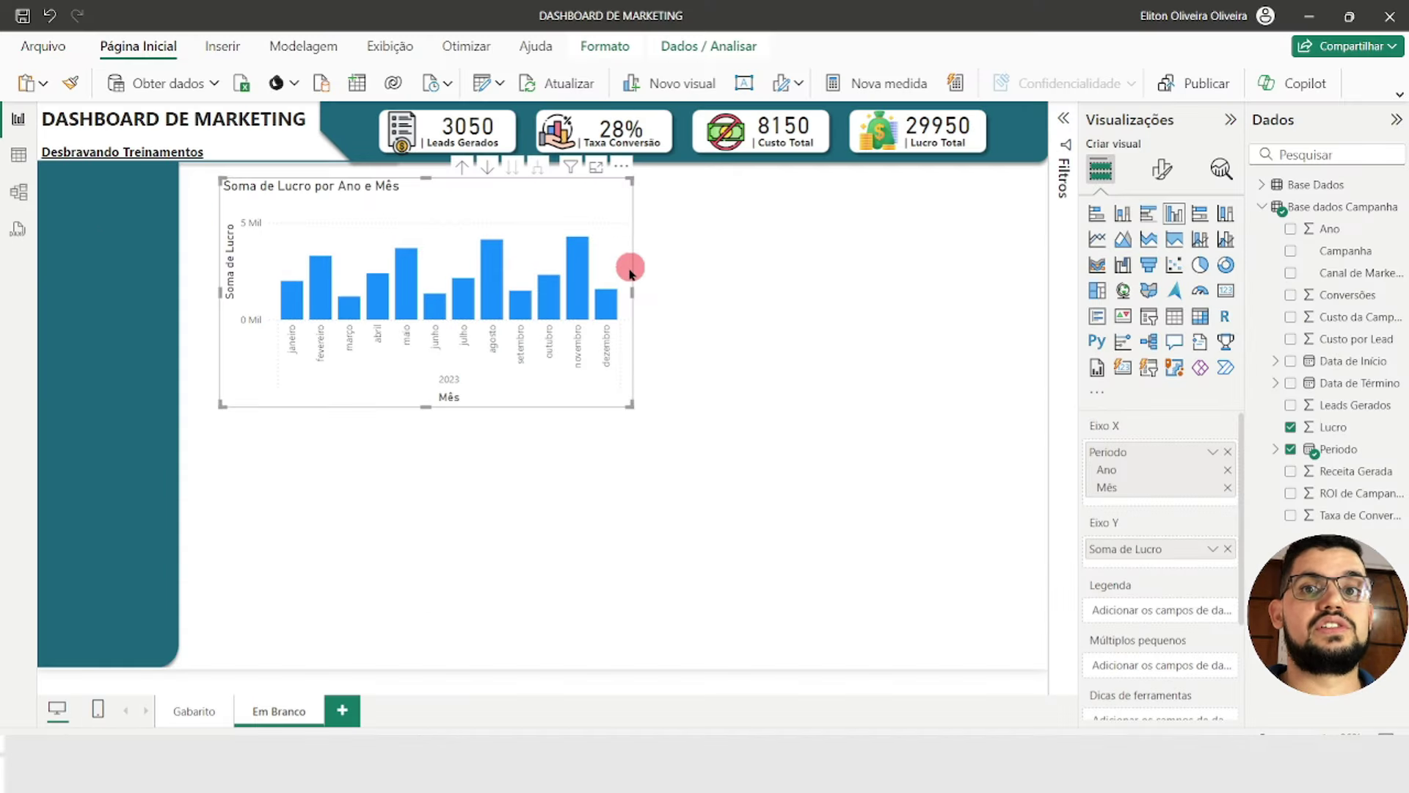
Turn off the X axis title of the profit column chart
left_click(1161, 177)
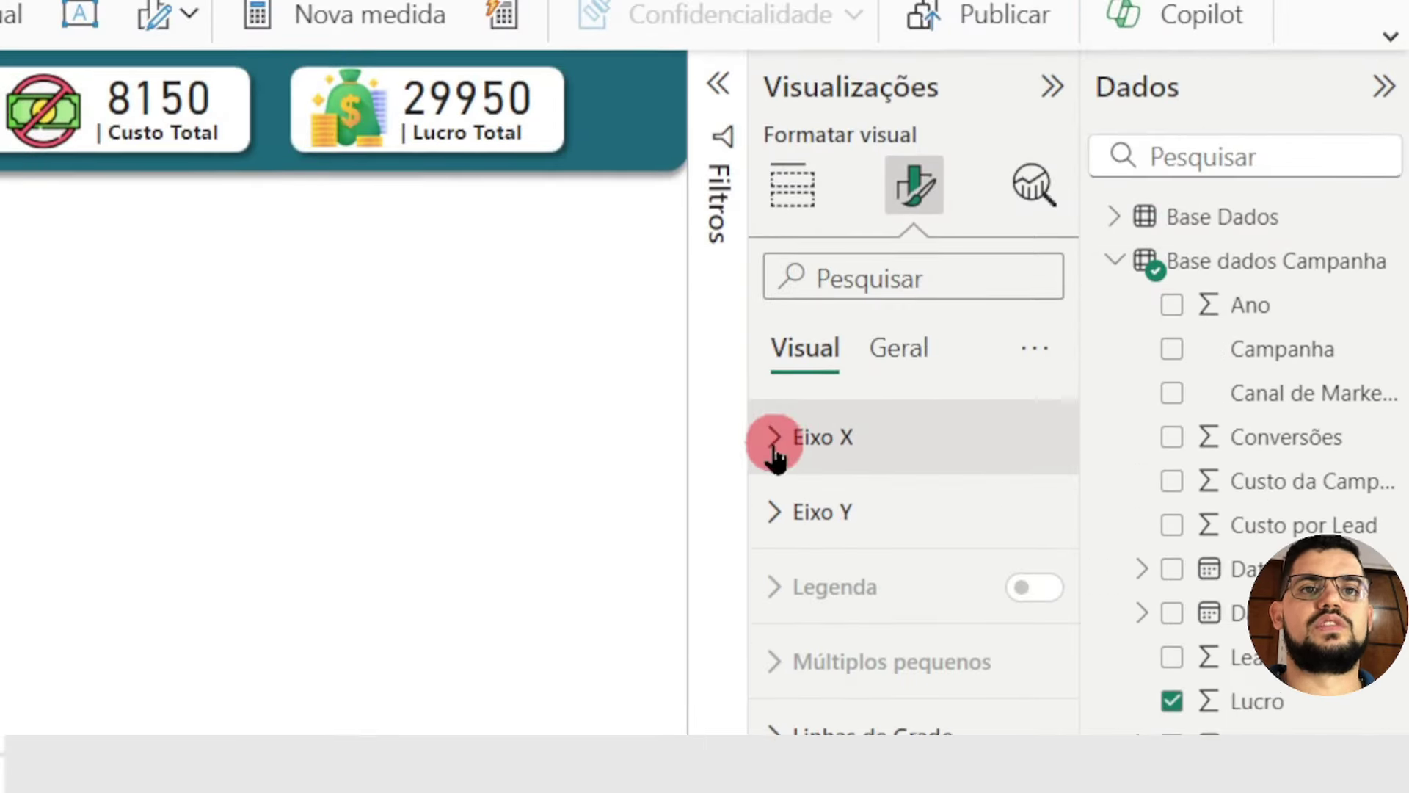
left_click(774, 444)
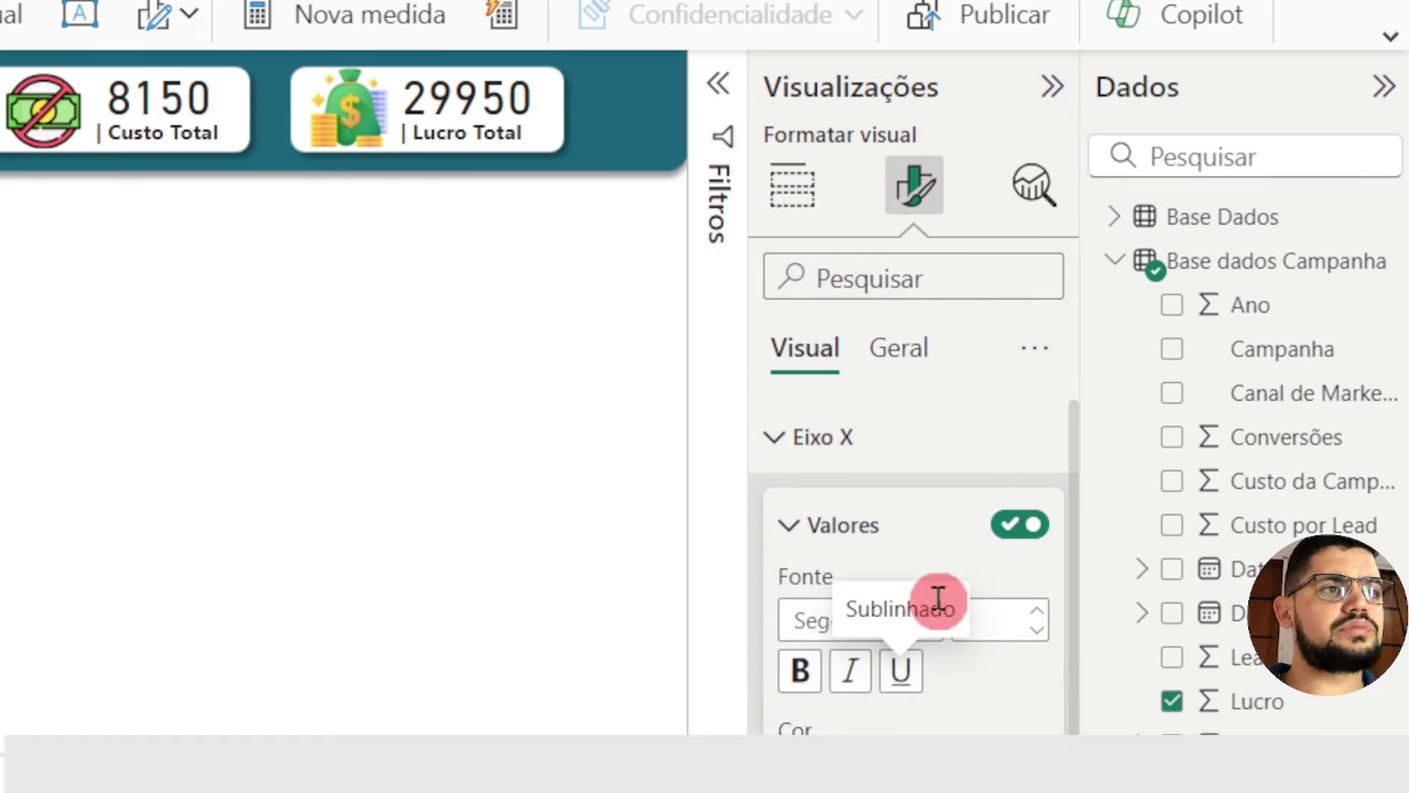
scroll(930, 556, "down", 1)
scroll(956, 600, "down", 3)
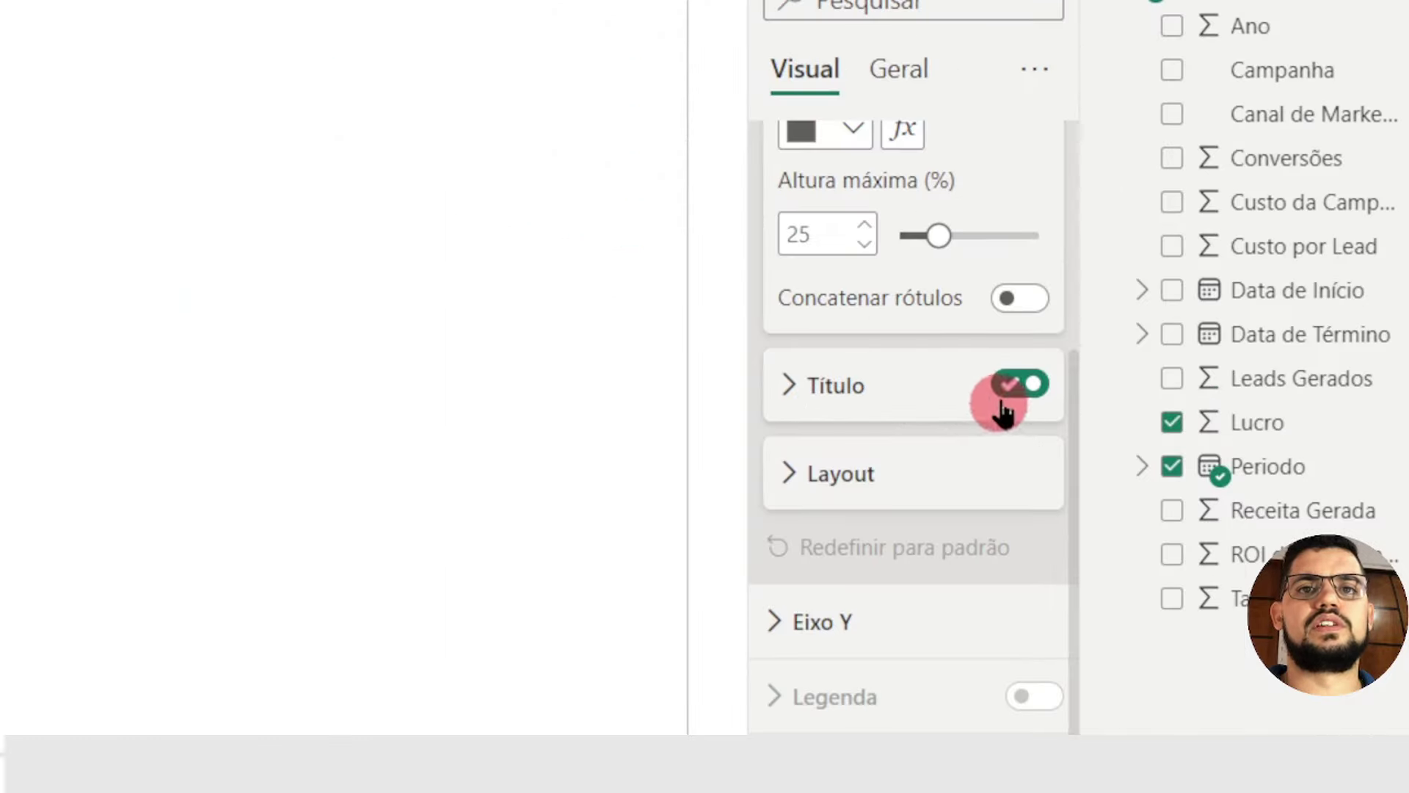
left_click(1001, 402)
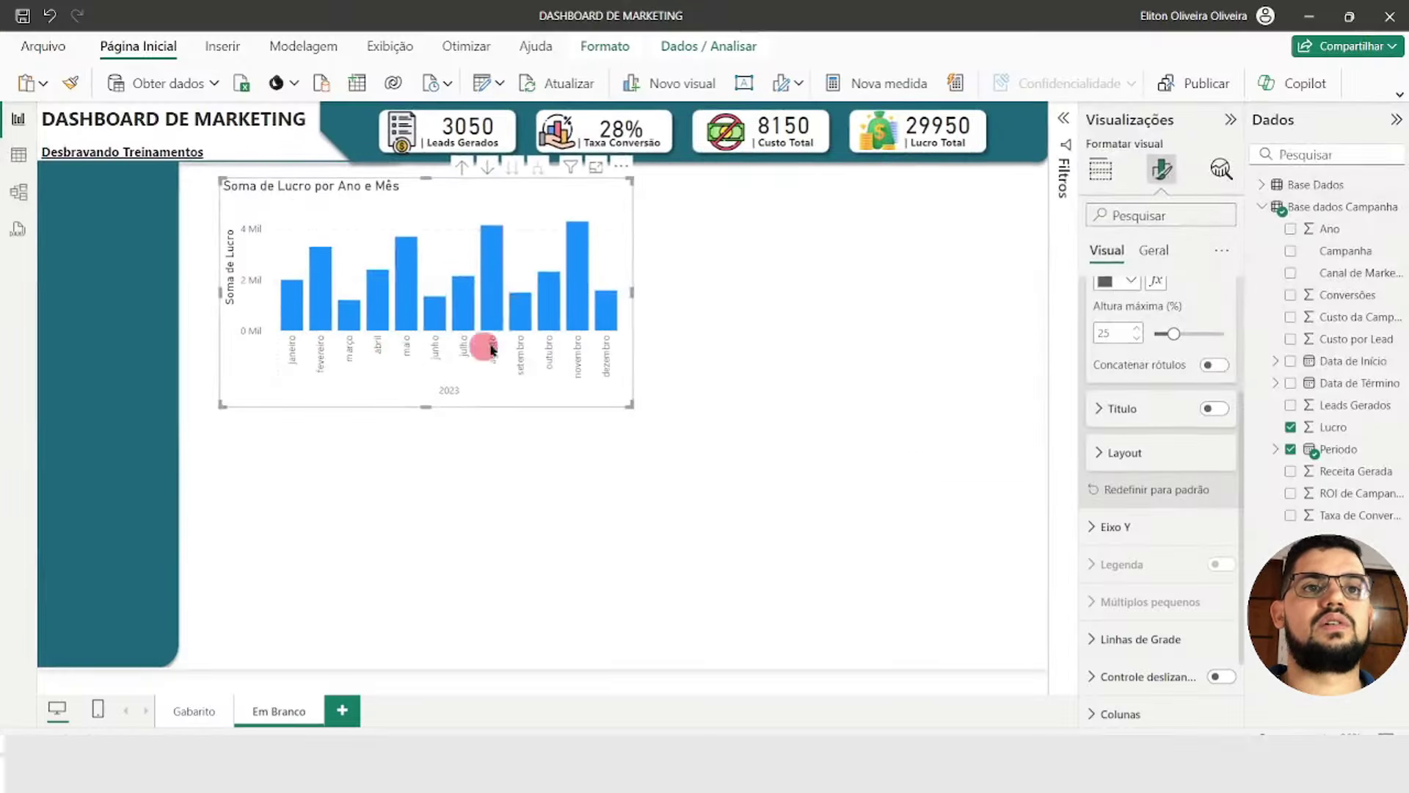
Turn off the Y axis title and values of the profit column chart
scroll(1117, 302, "up", 3)
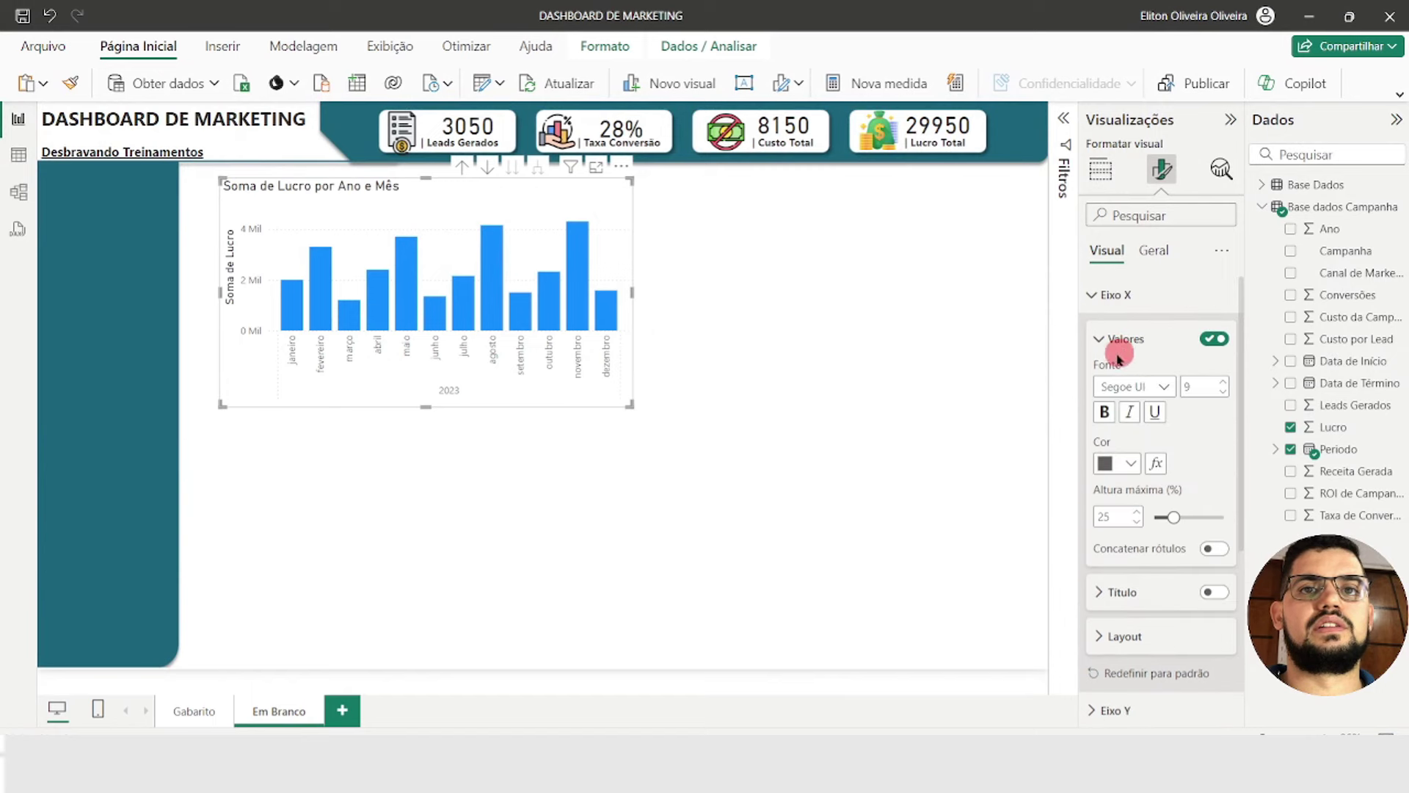
left_click(1095, 297)
left_click(1091, 332)
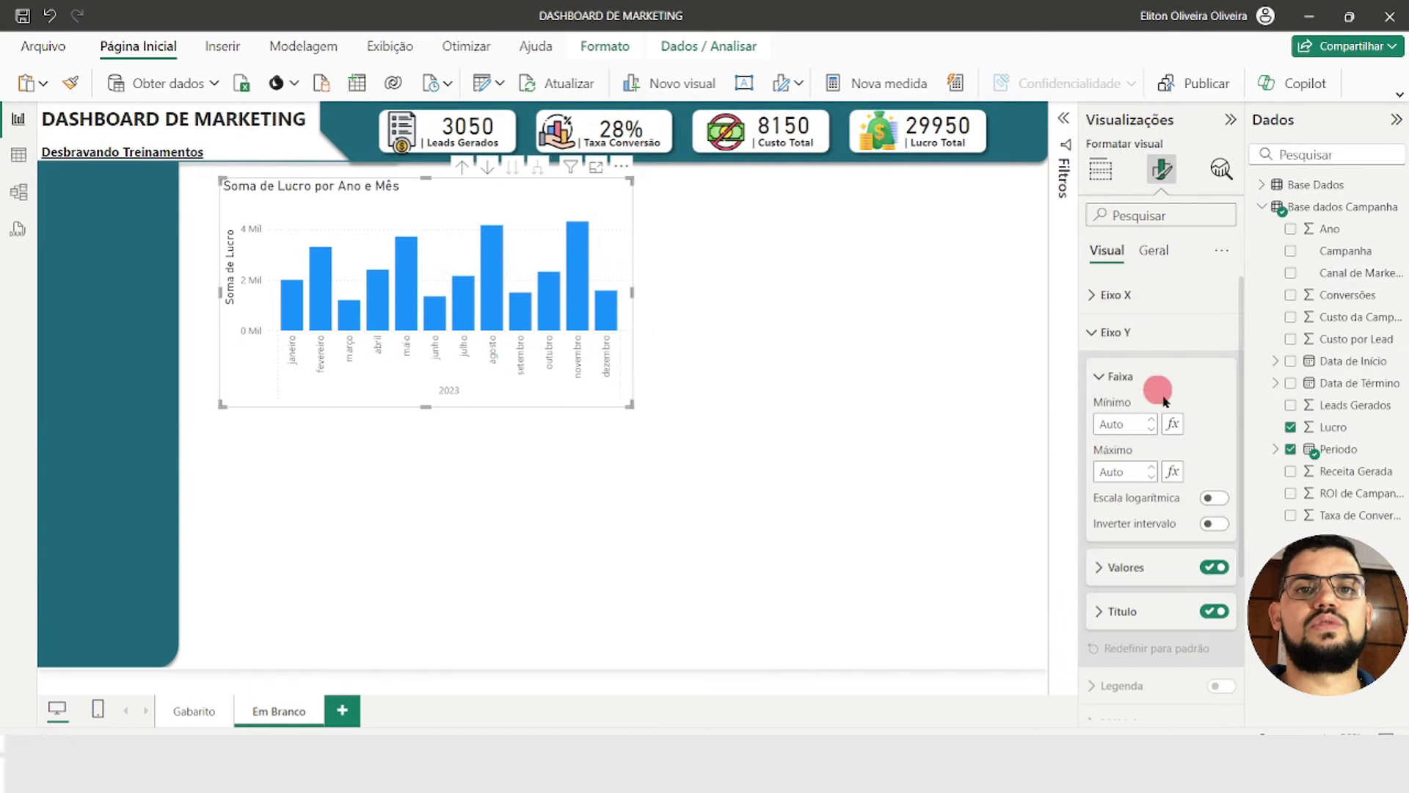
left_click(1213, 611)
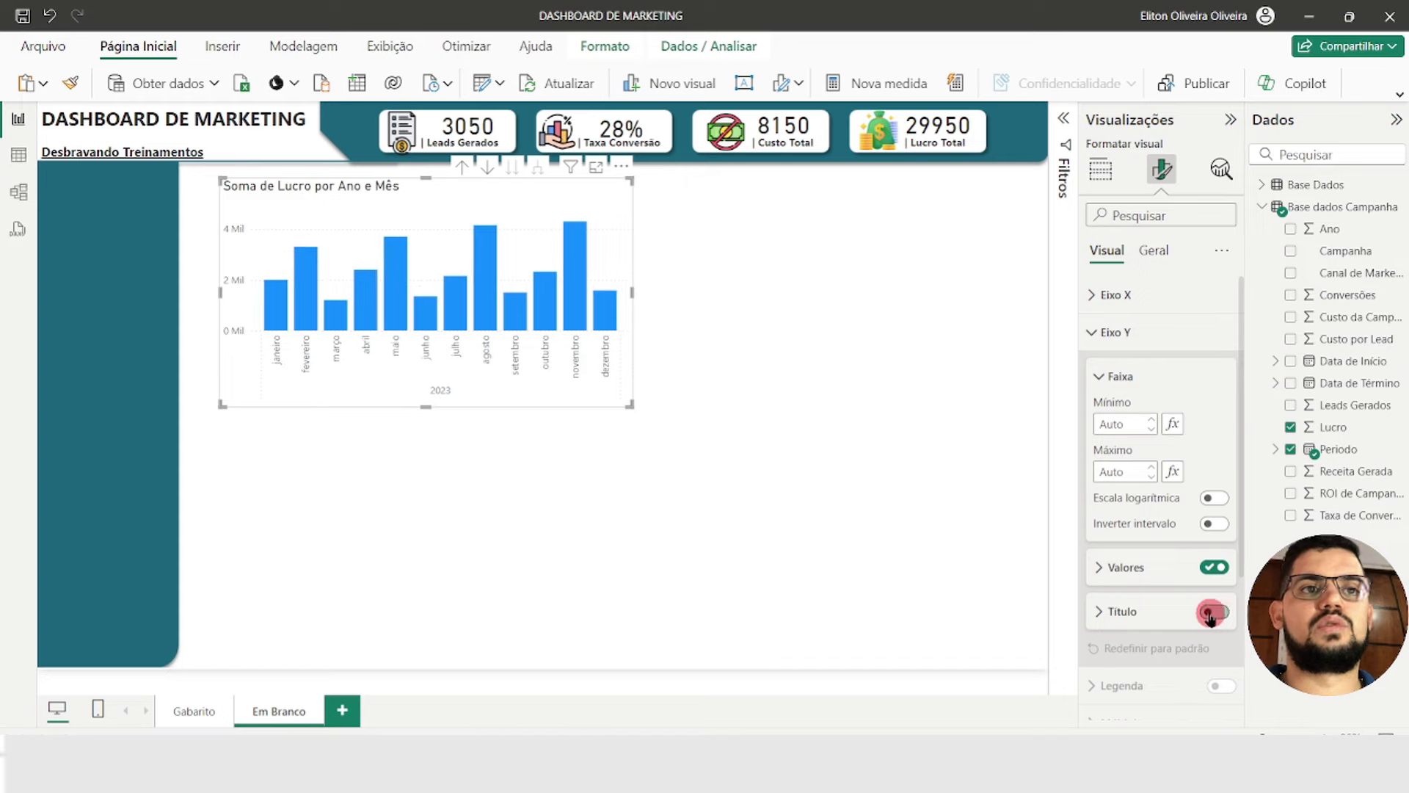
left_click(1211, 611)
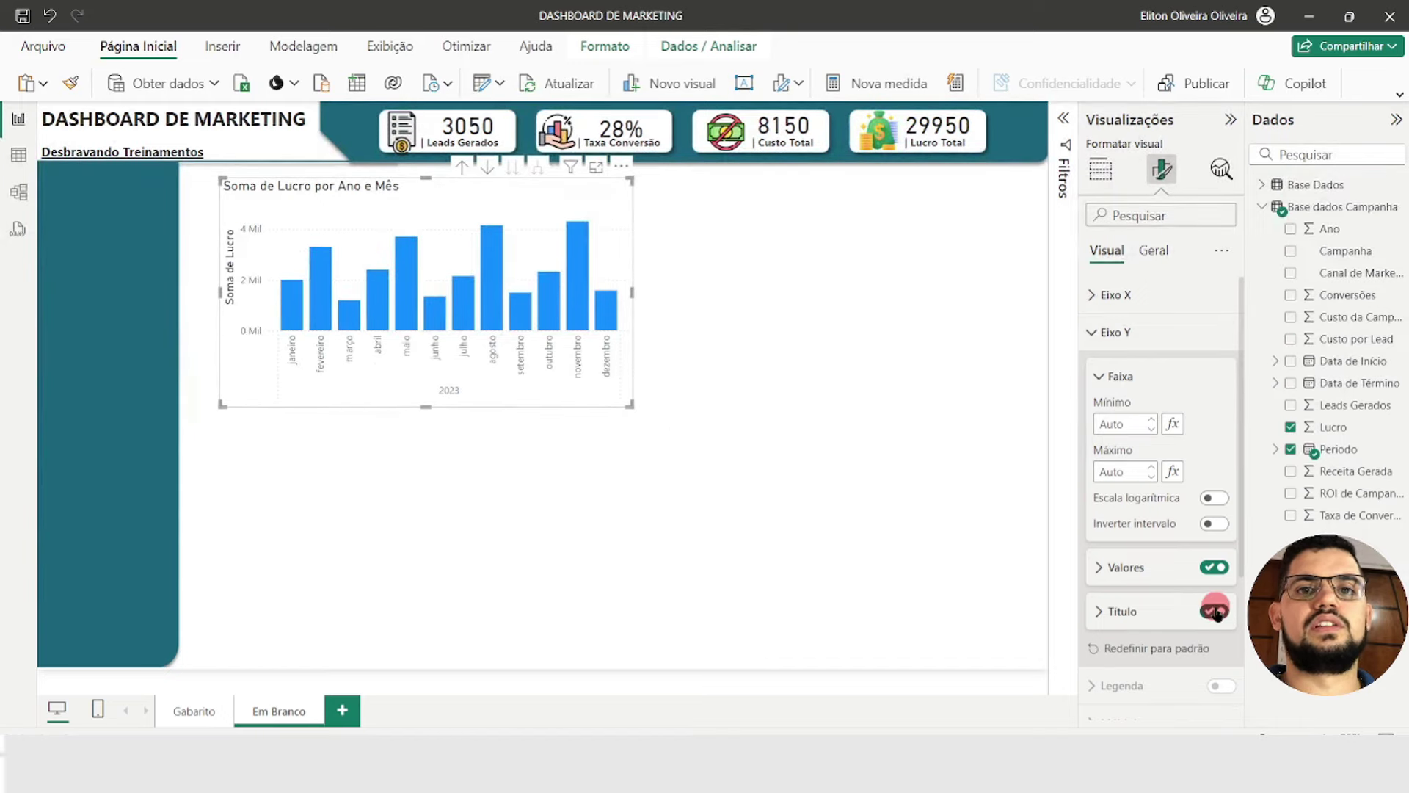
left_click(1215, 611)
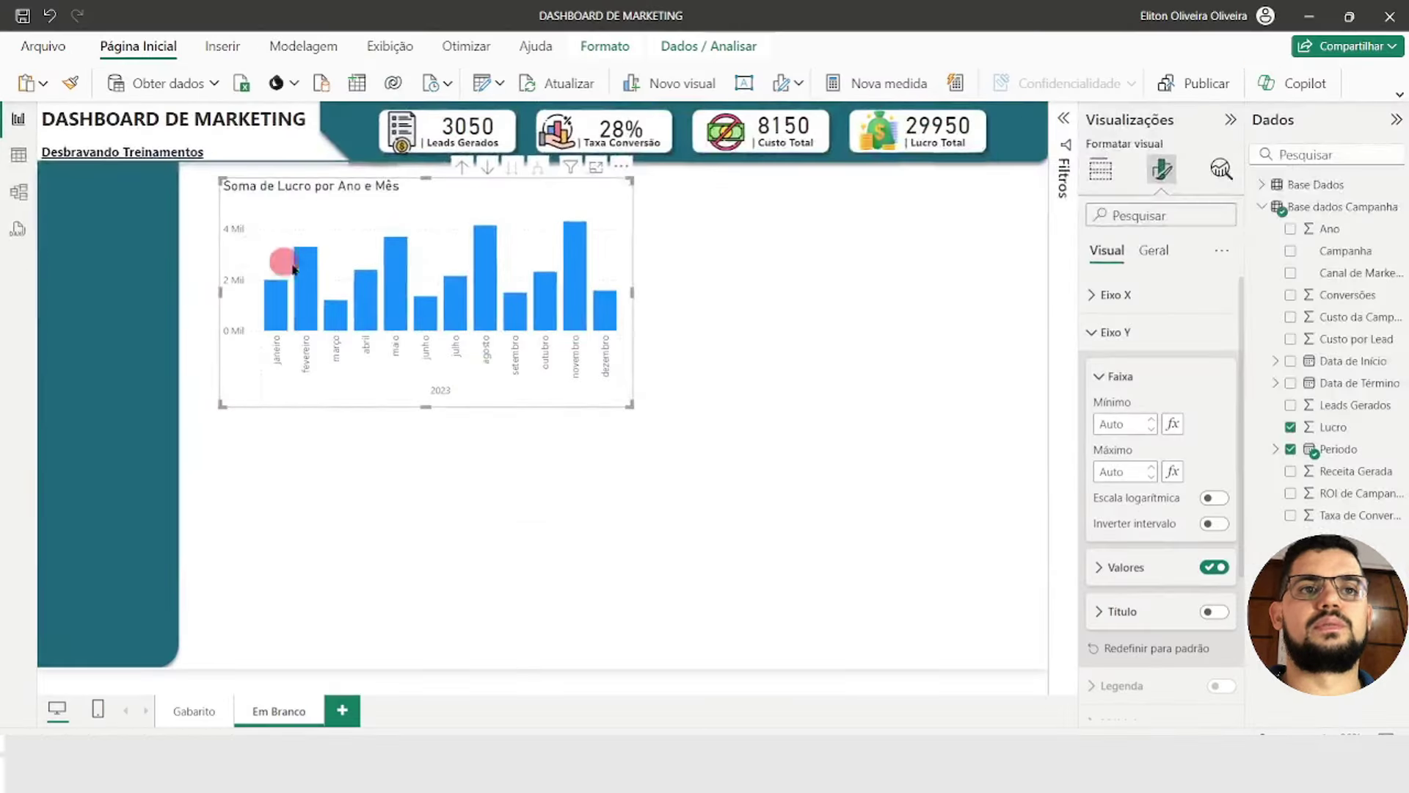
left_click(1214, 569)
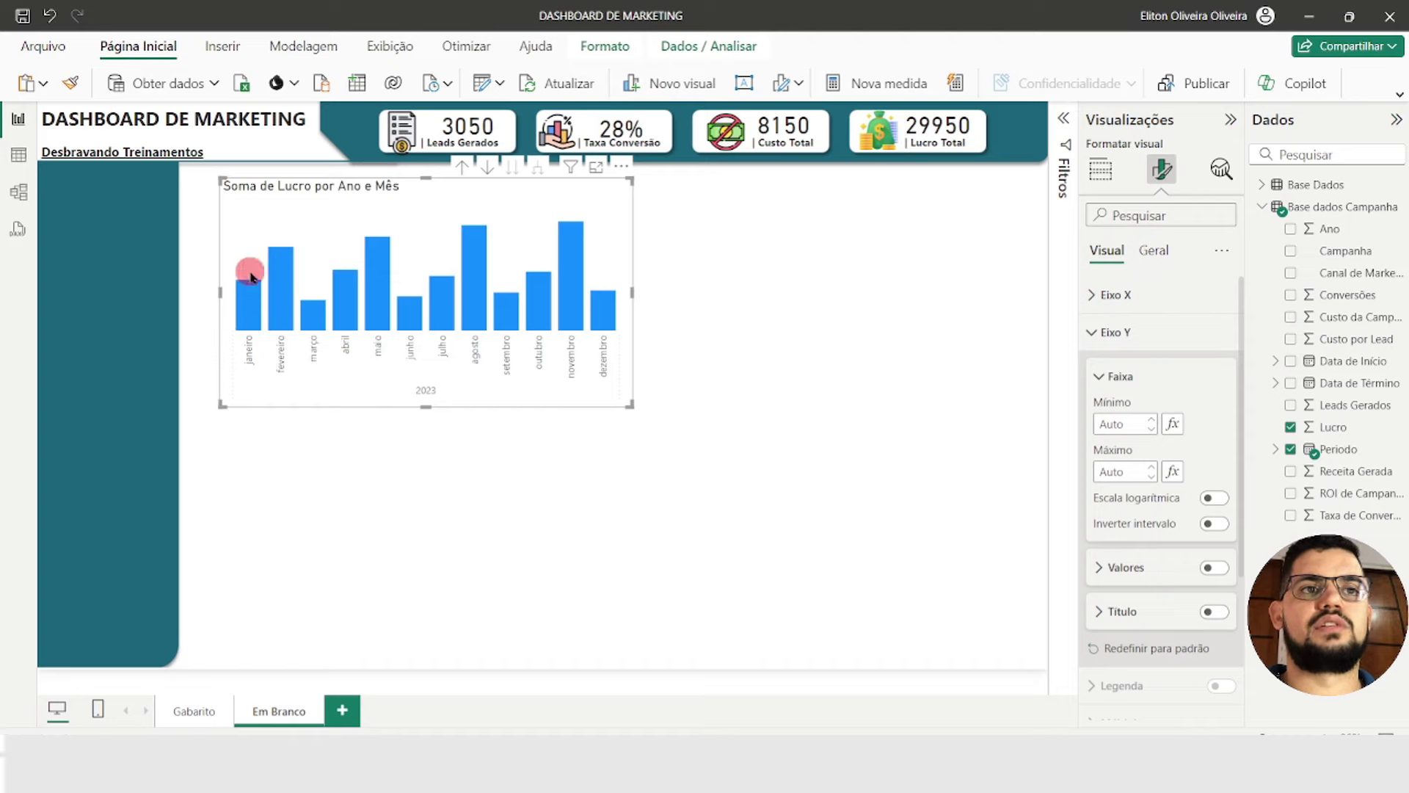
left_click(1212, 569)
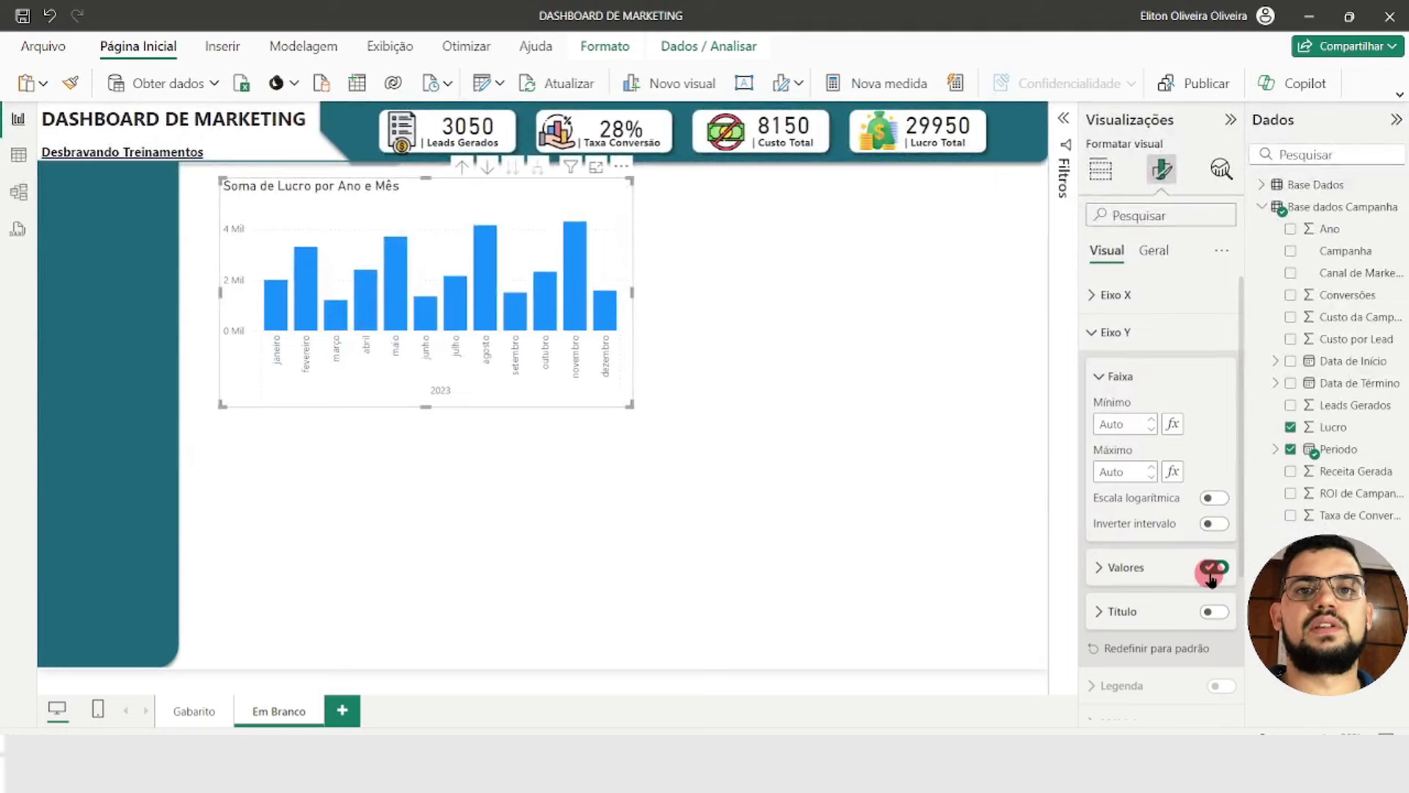
left_click(1214, 569)
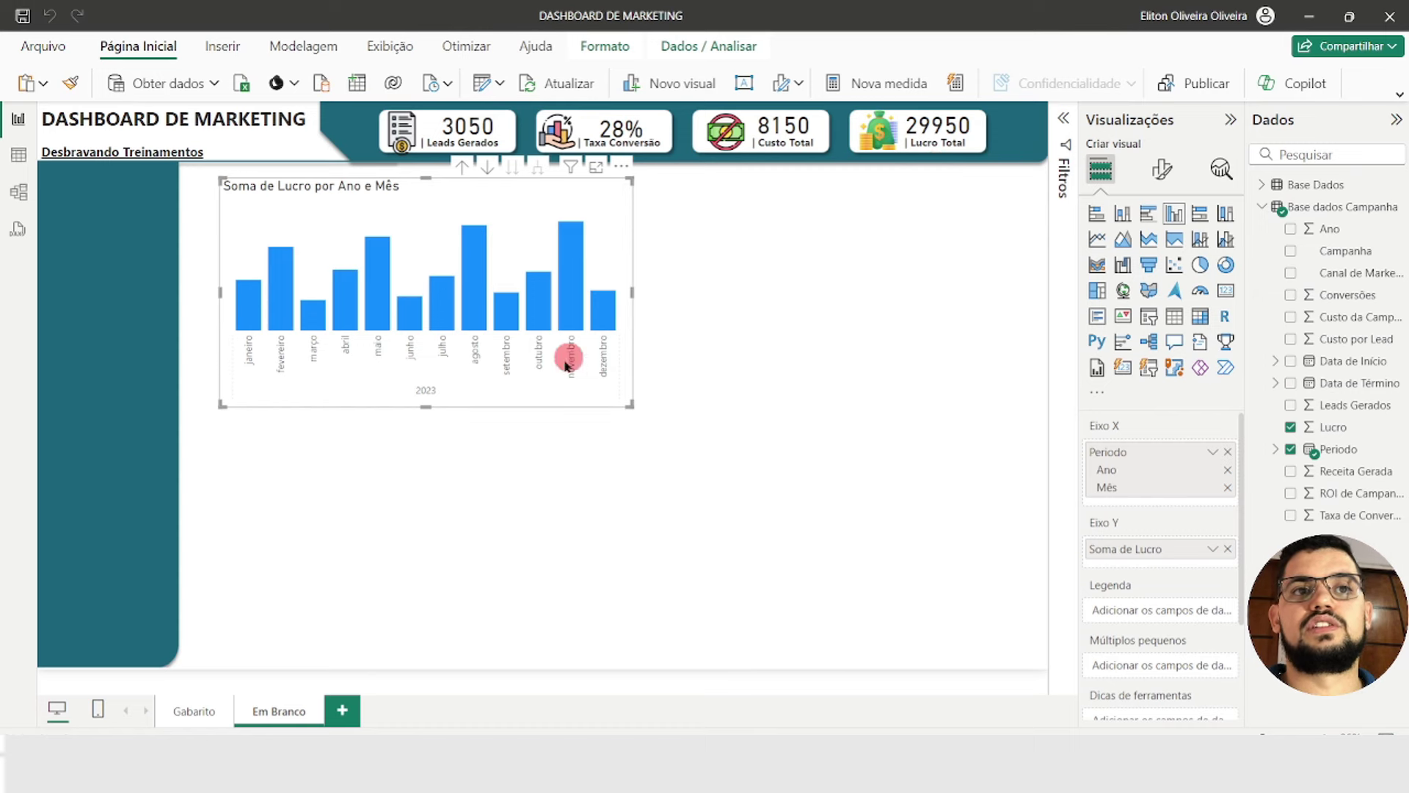
Change the fill colour of the profit chart's columns to the custom hex colour #1A647A
left_click(1168, 172)
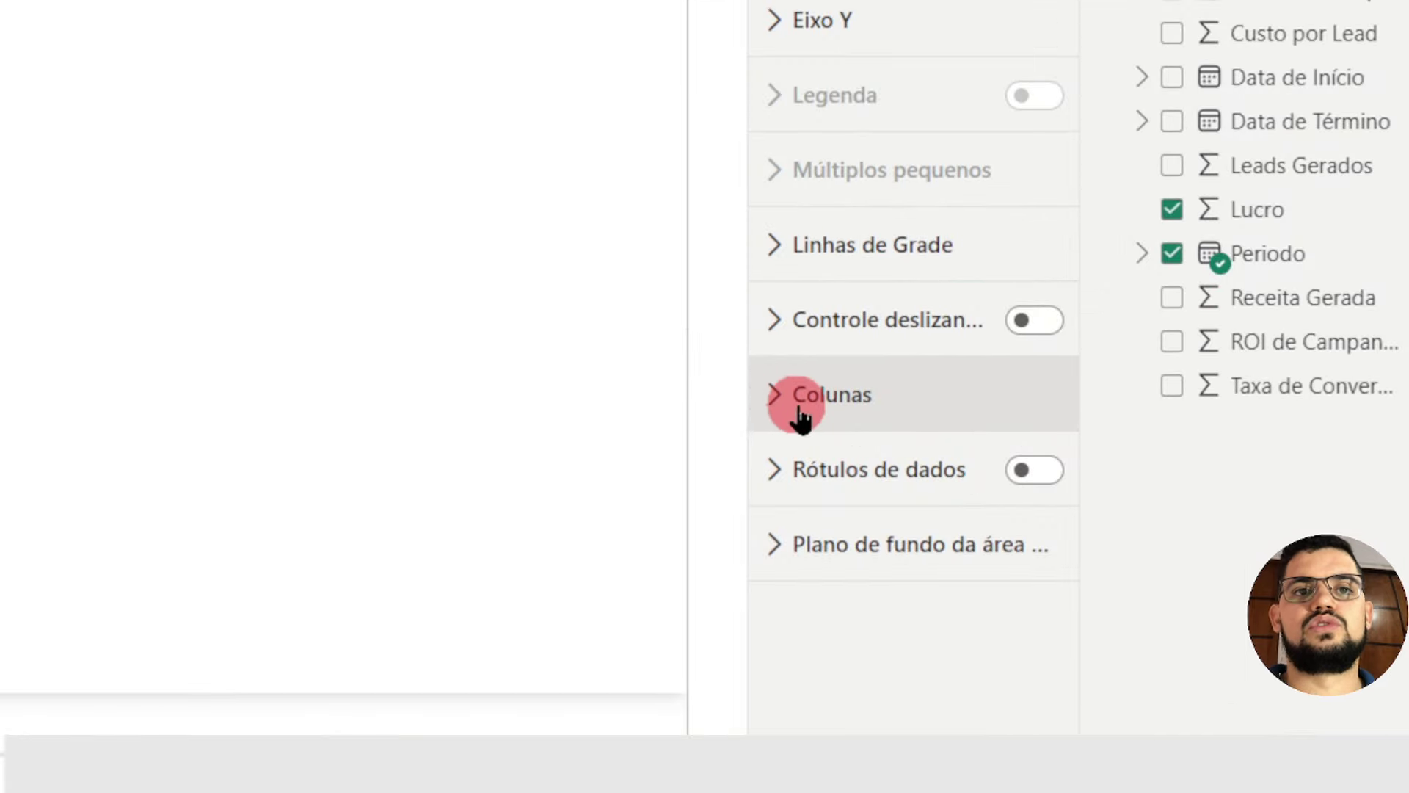
left_click(800, 411)
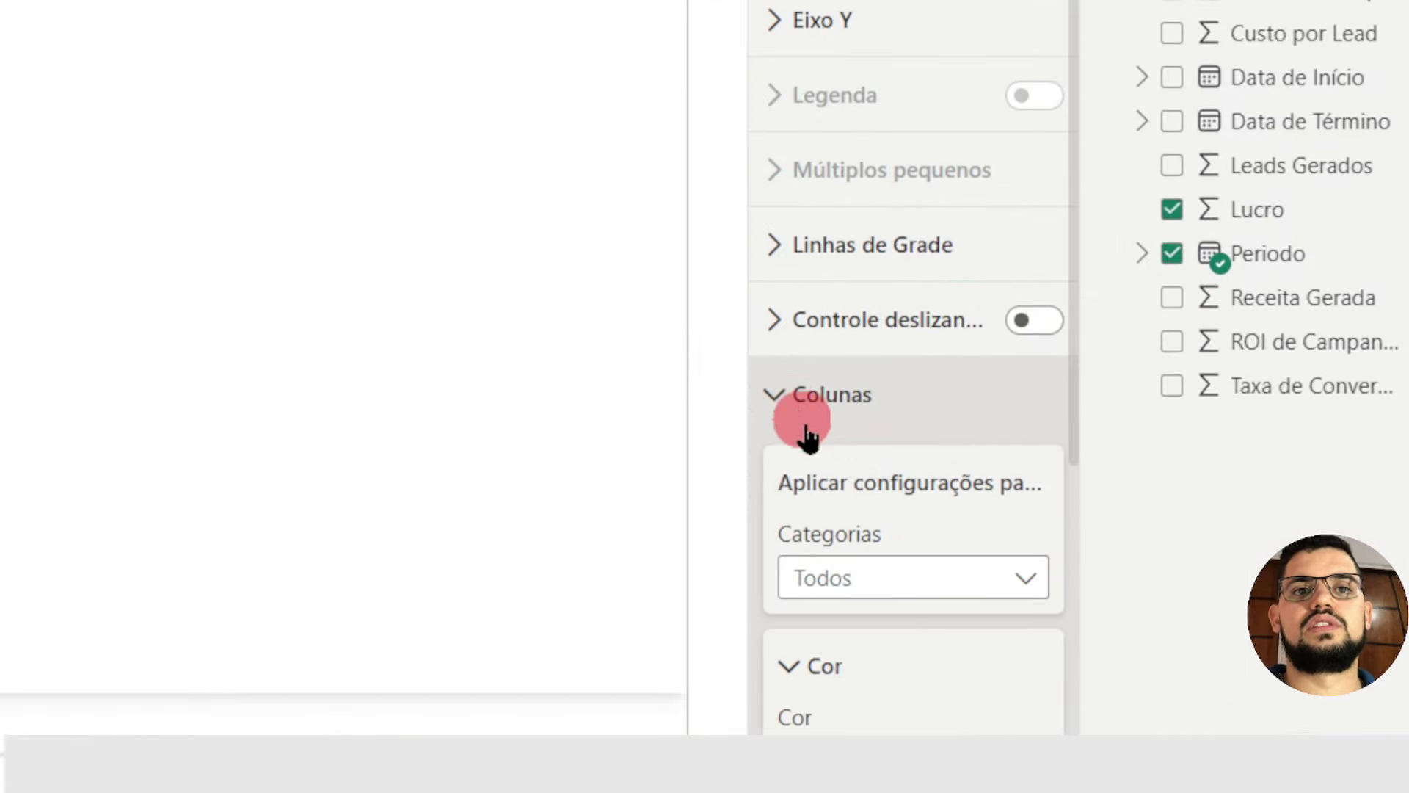
left_click(848, 622)
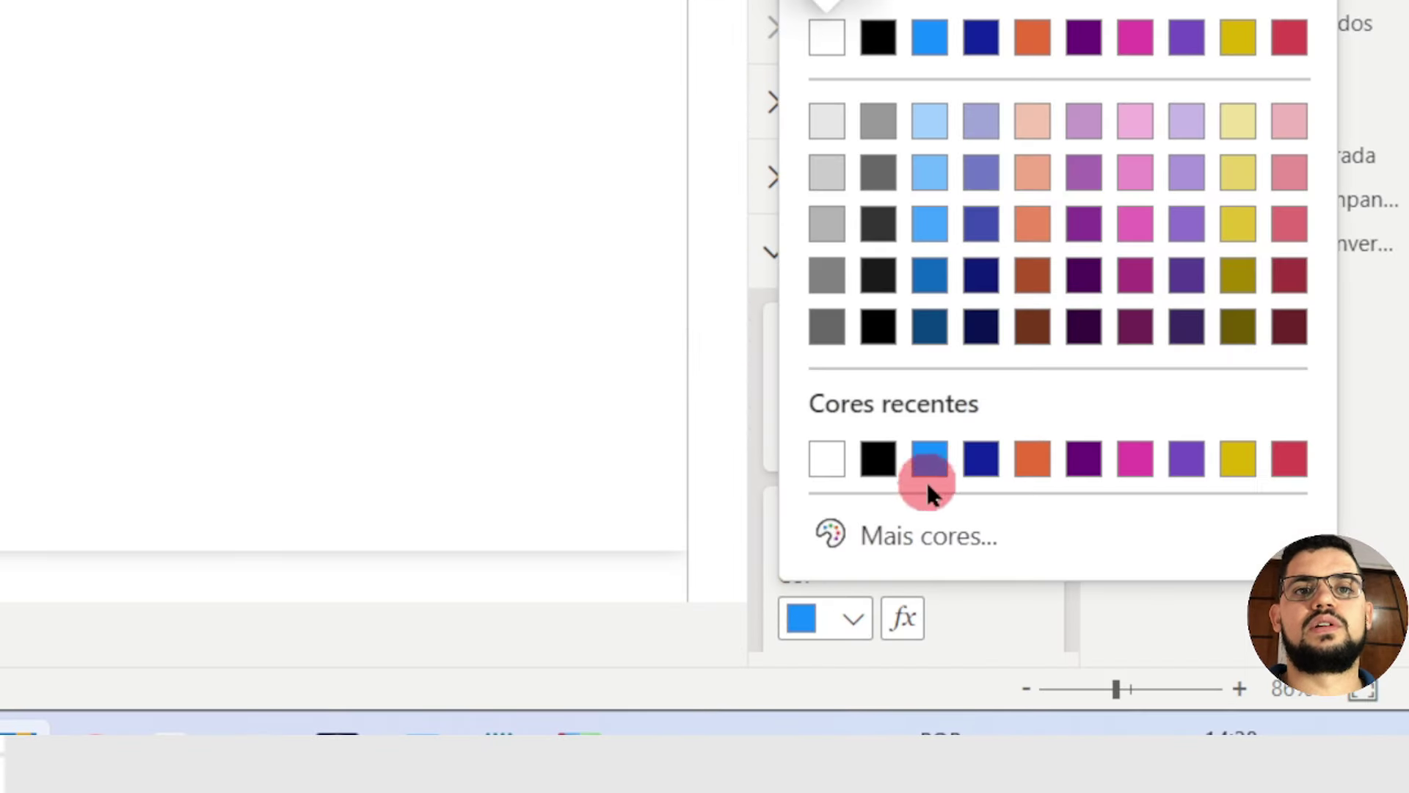
left_click(884, 536)
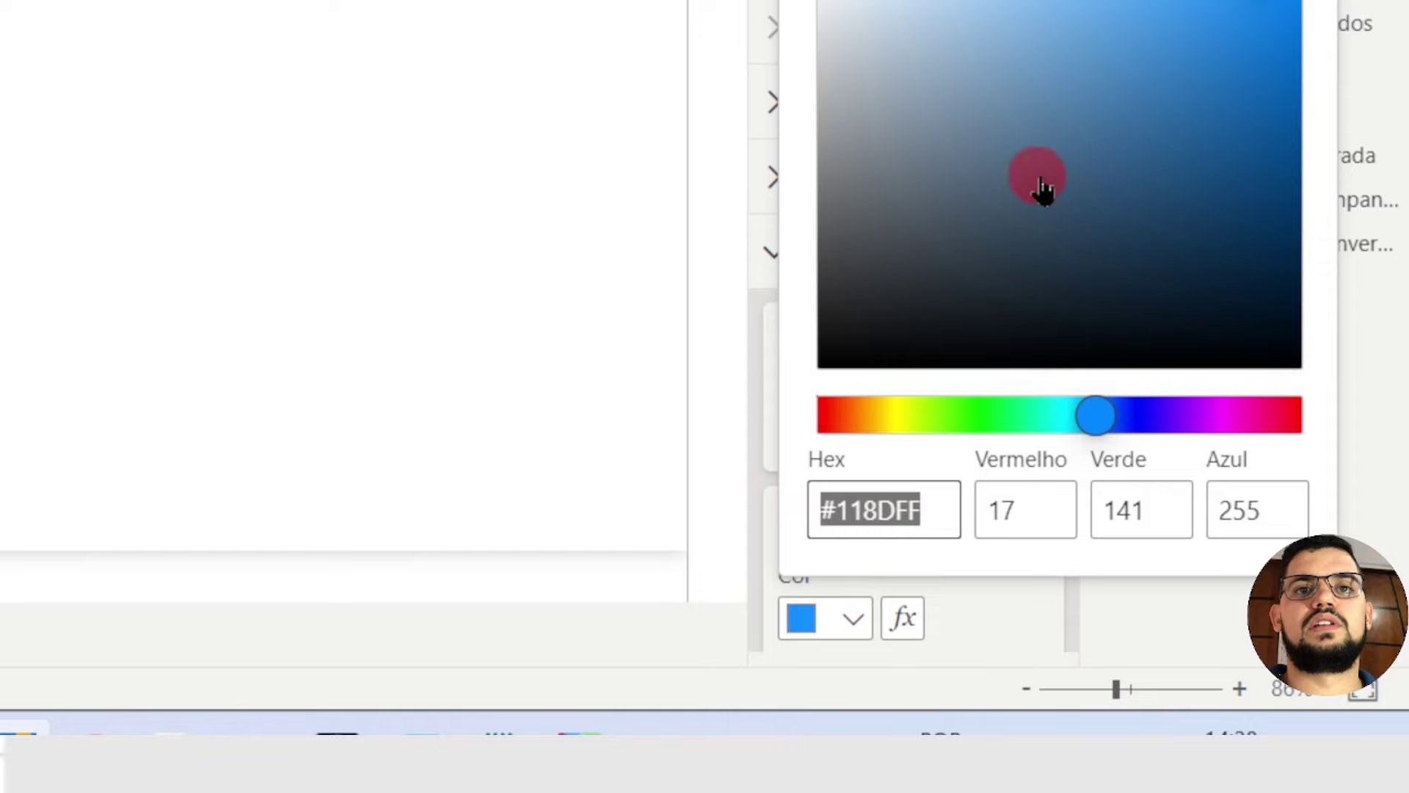
left_click(984, 617)
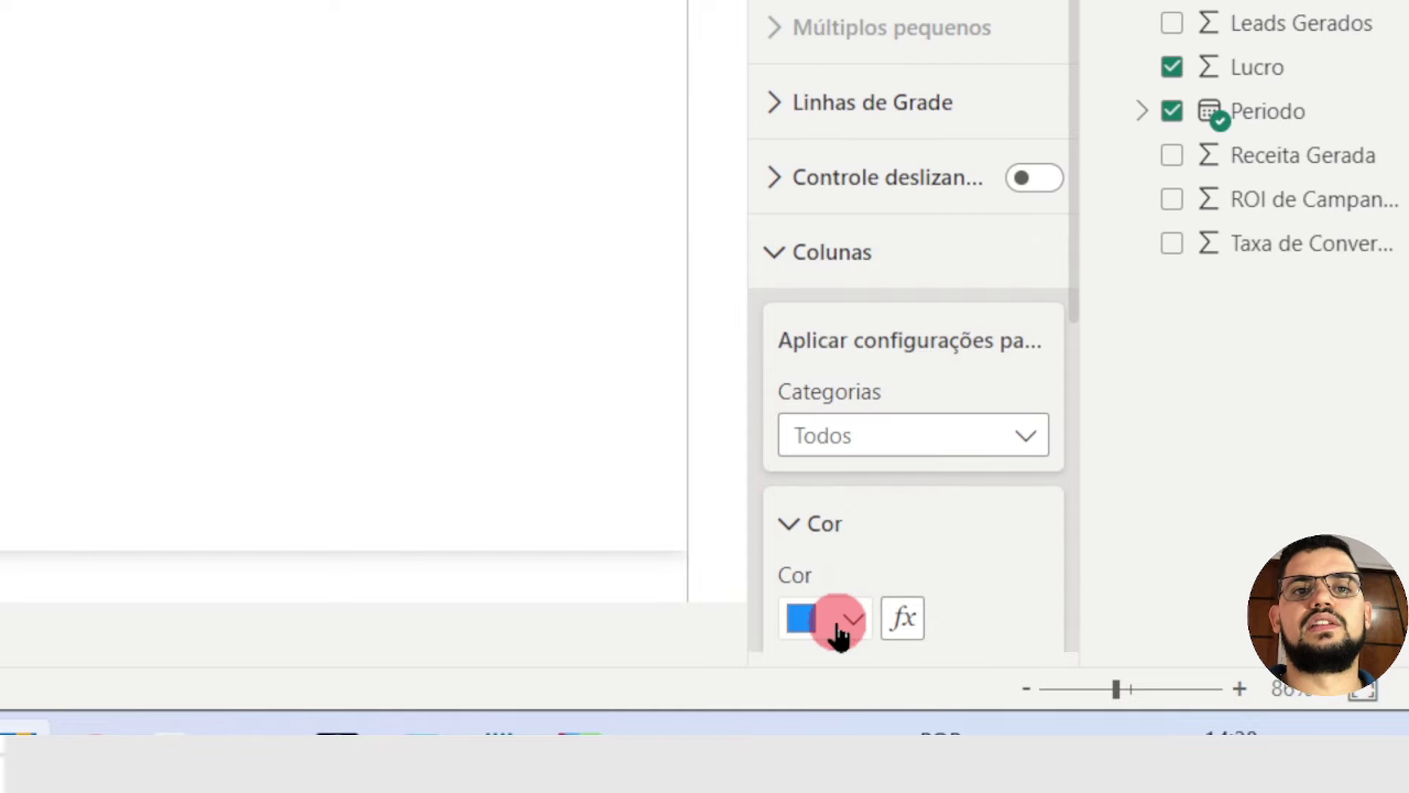
left_click(840, 620)
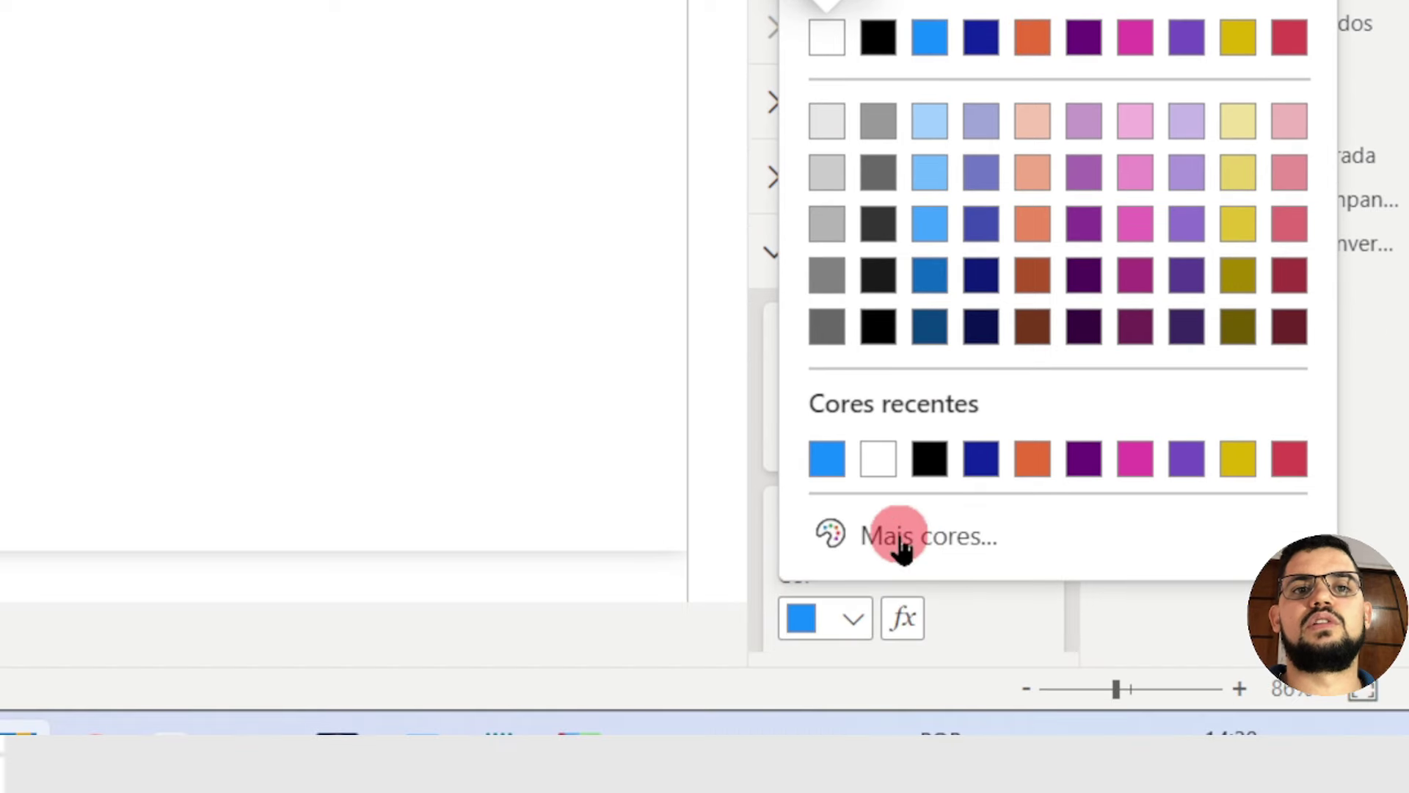
left_click(899, 539)
left_click(942, 495)
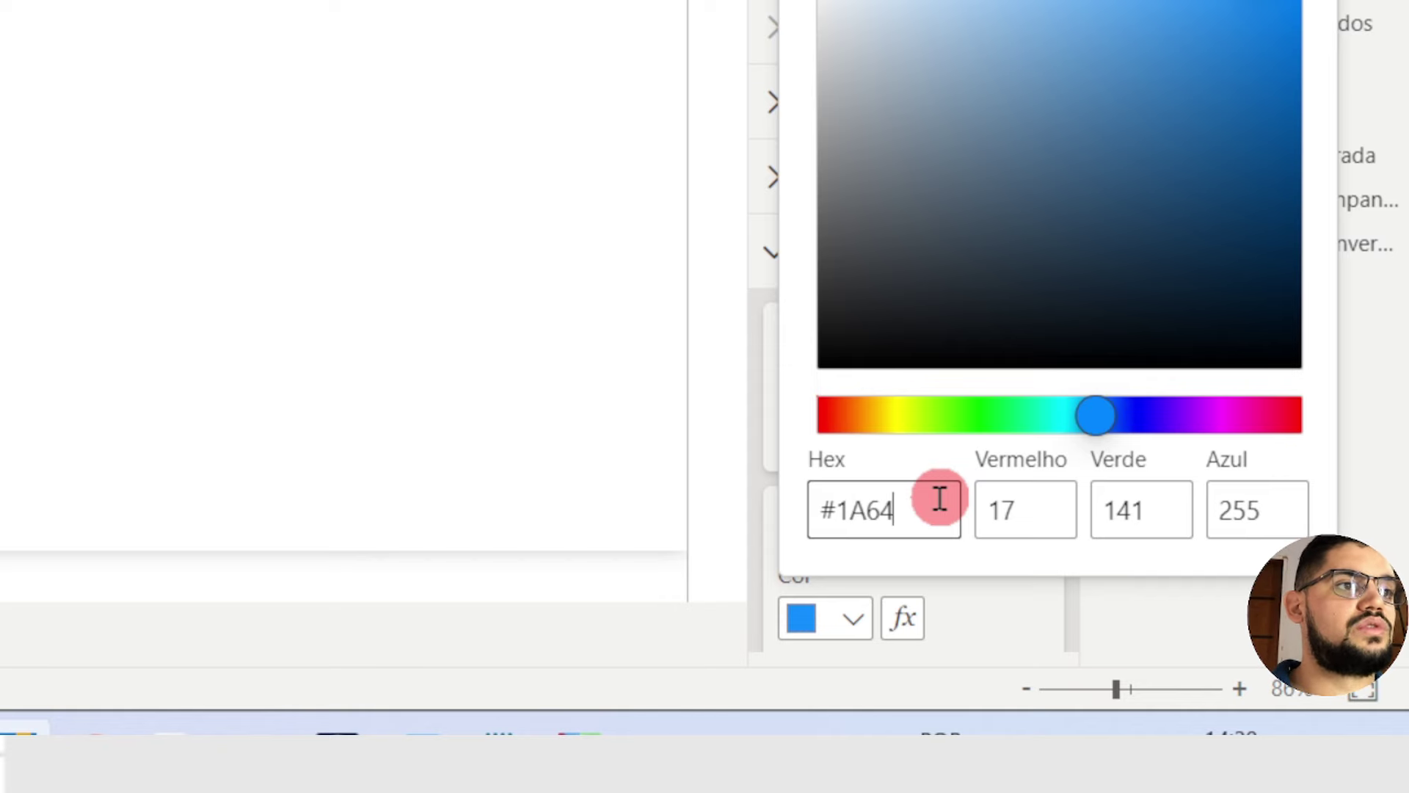
type("A")
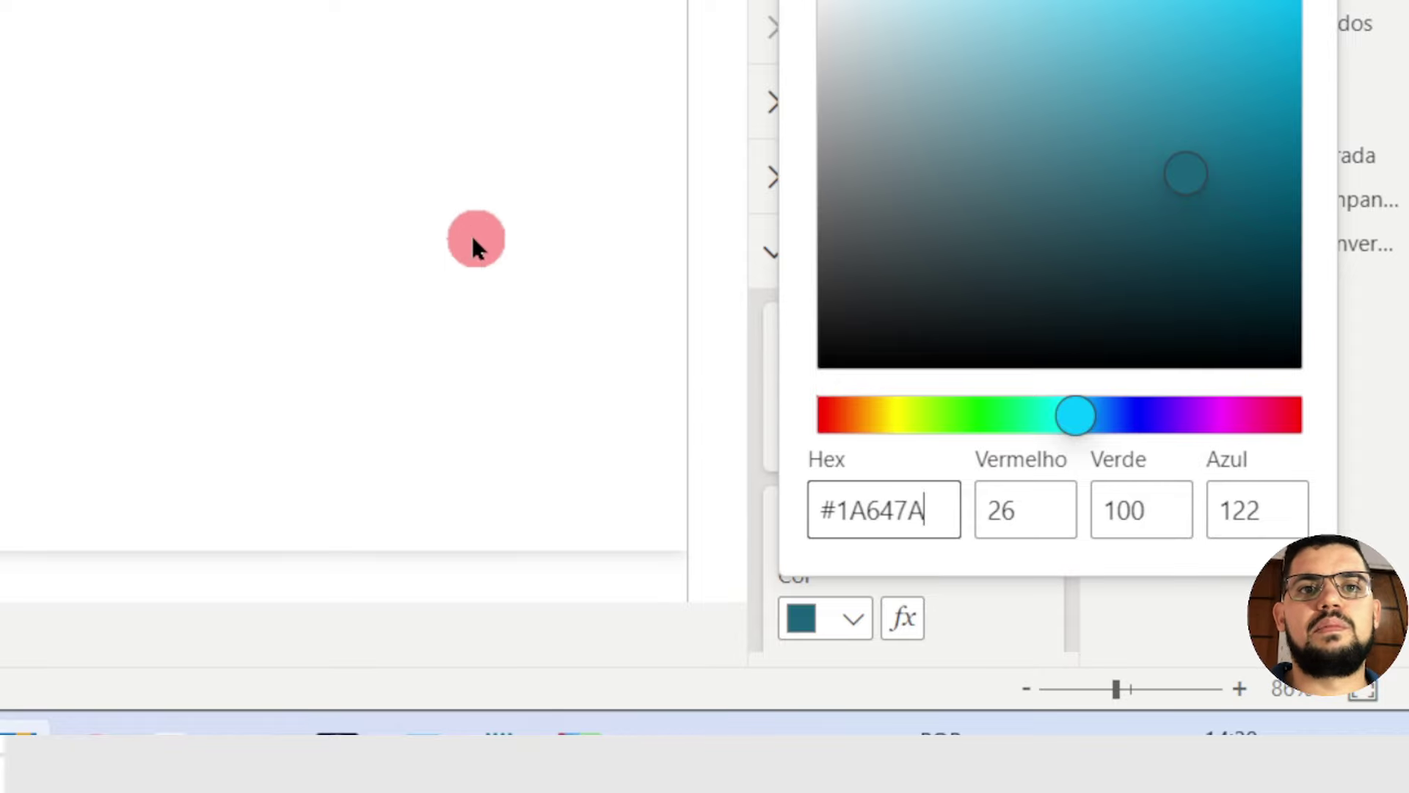
left_click(446, 222)
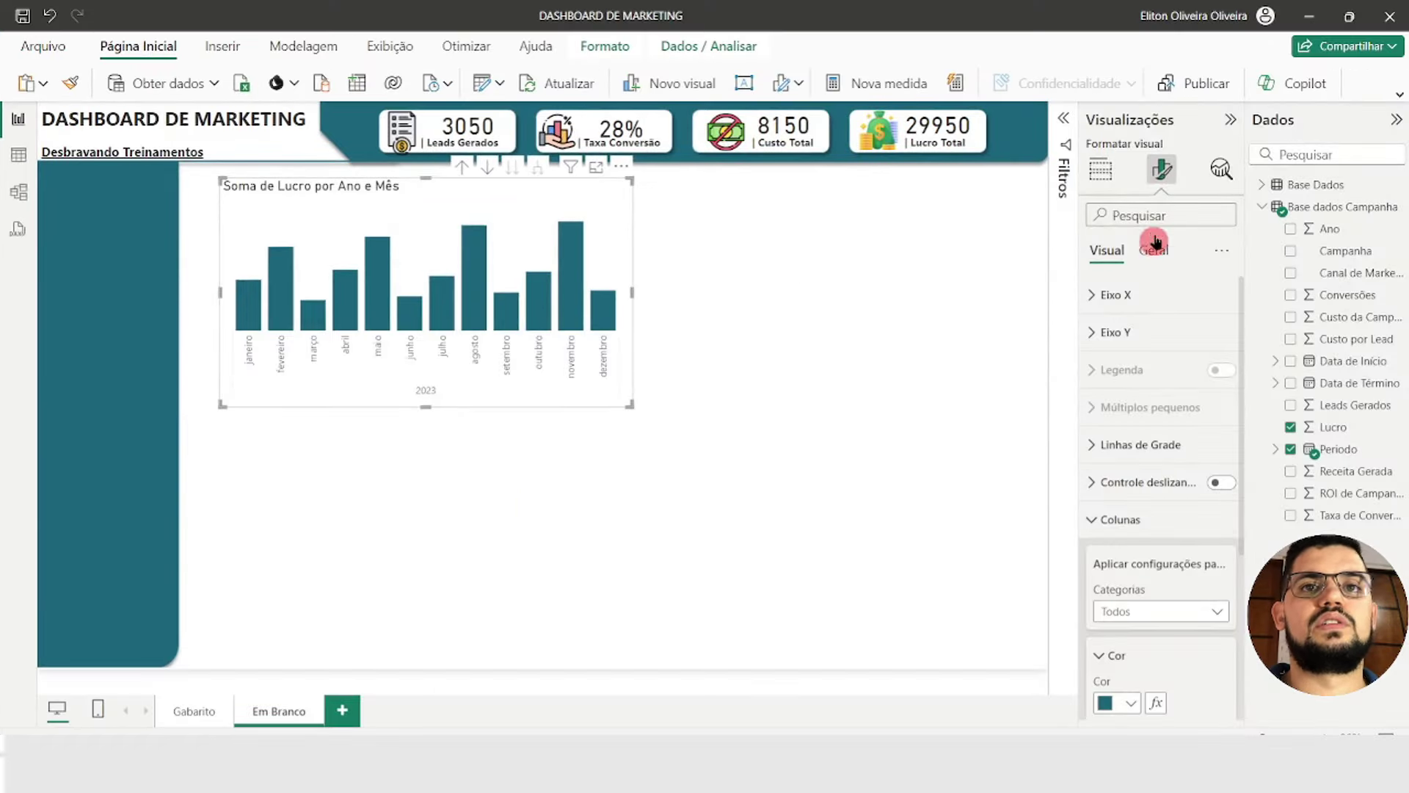
Shorten the profit chart's title text to "Lucro por Ano e Mês"
left_click(1106, 521)
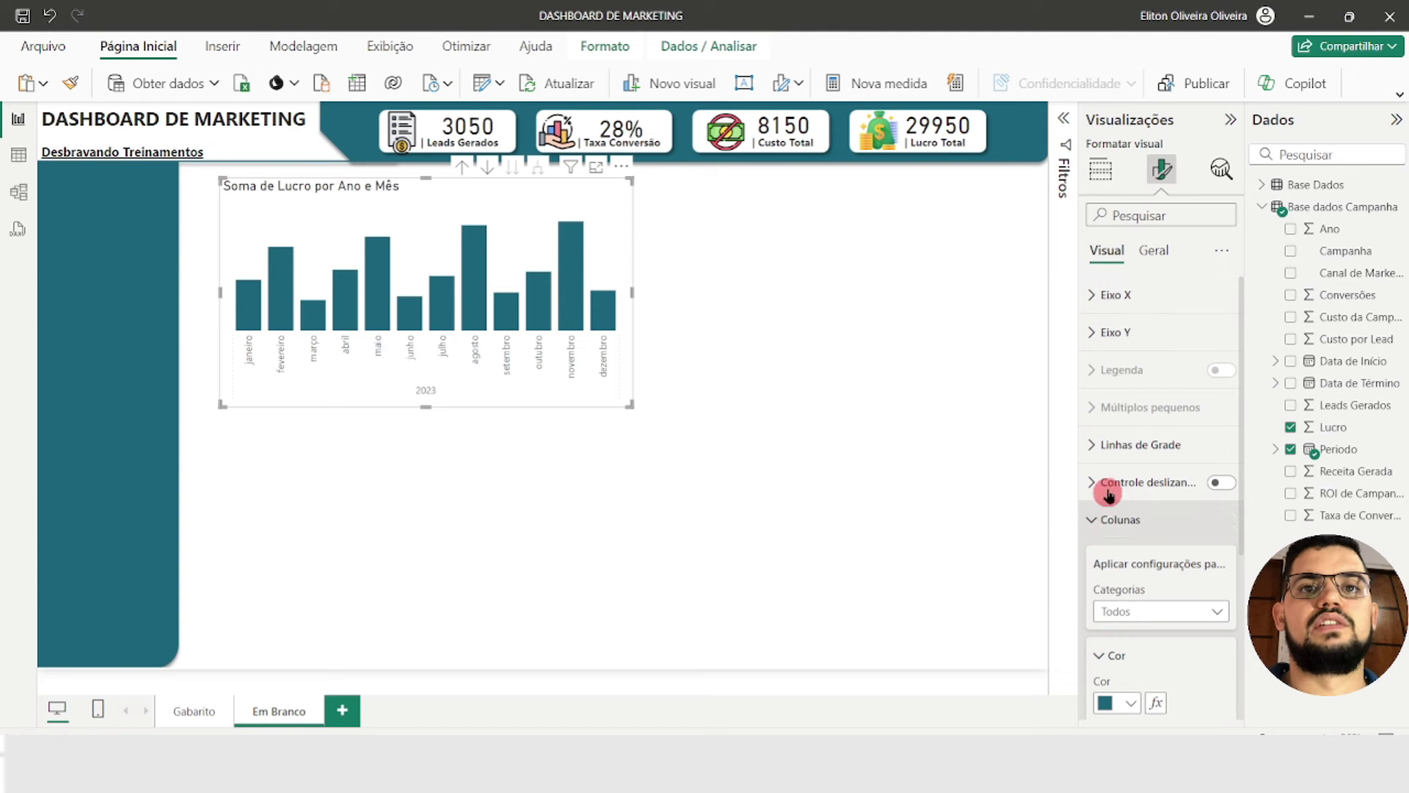
left_click(1153, 250)
left_click(1110, 345)
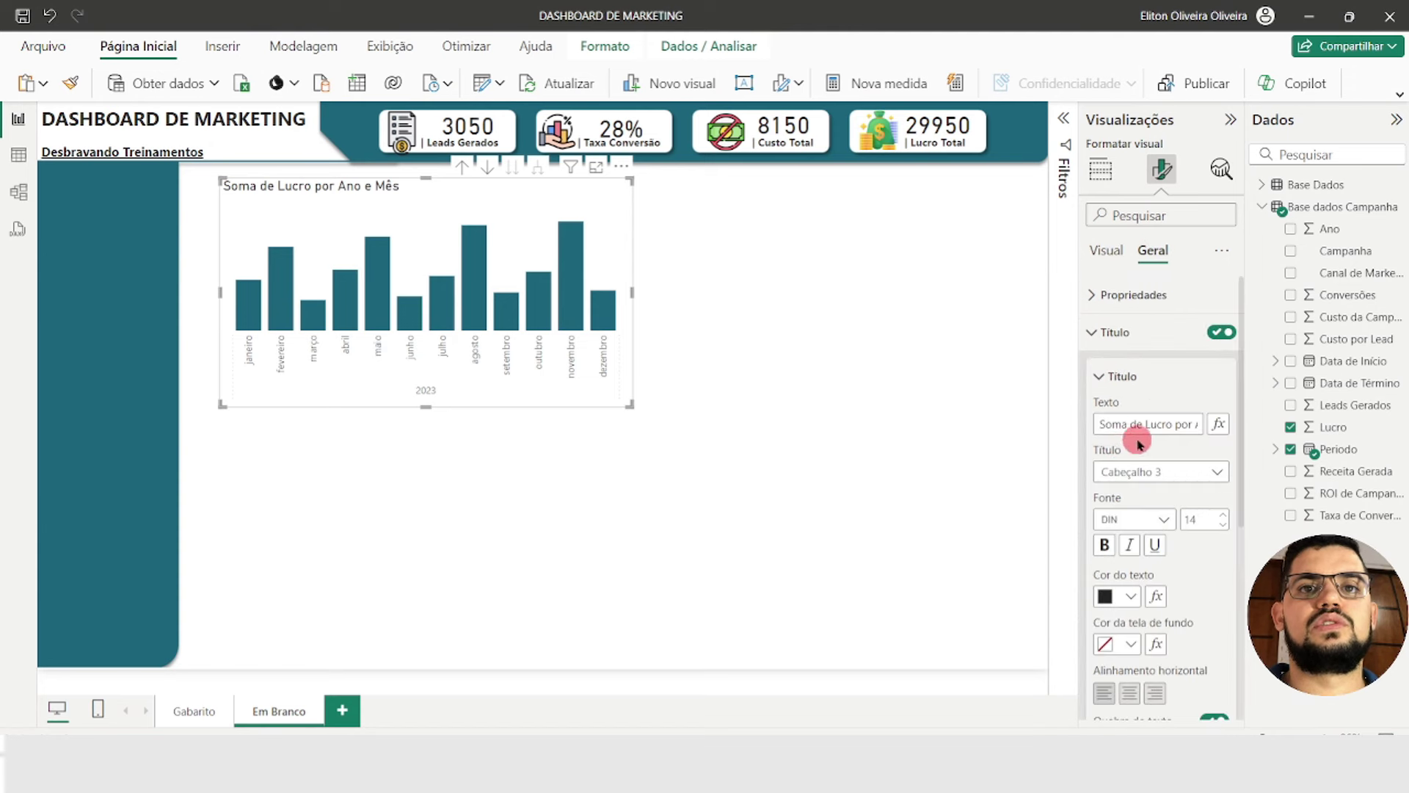
left_click_drag(1138, 424, 1058, 422)
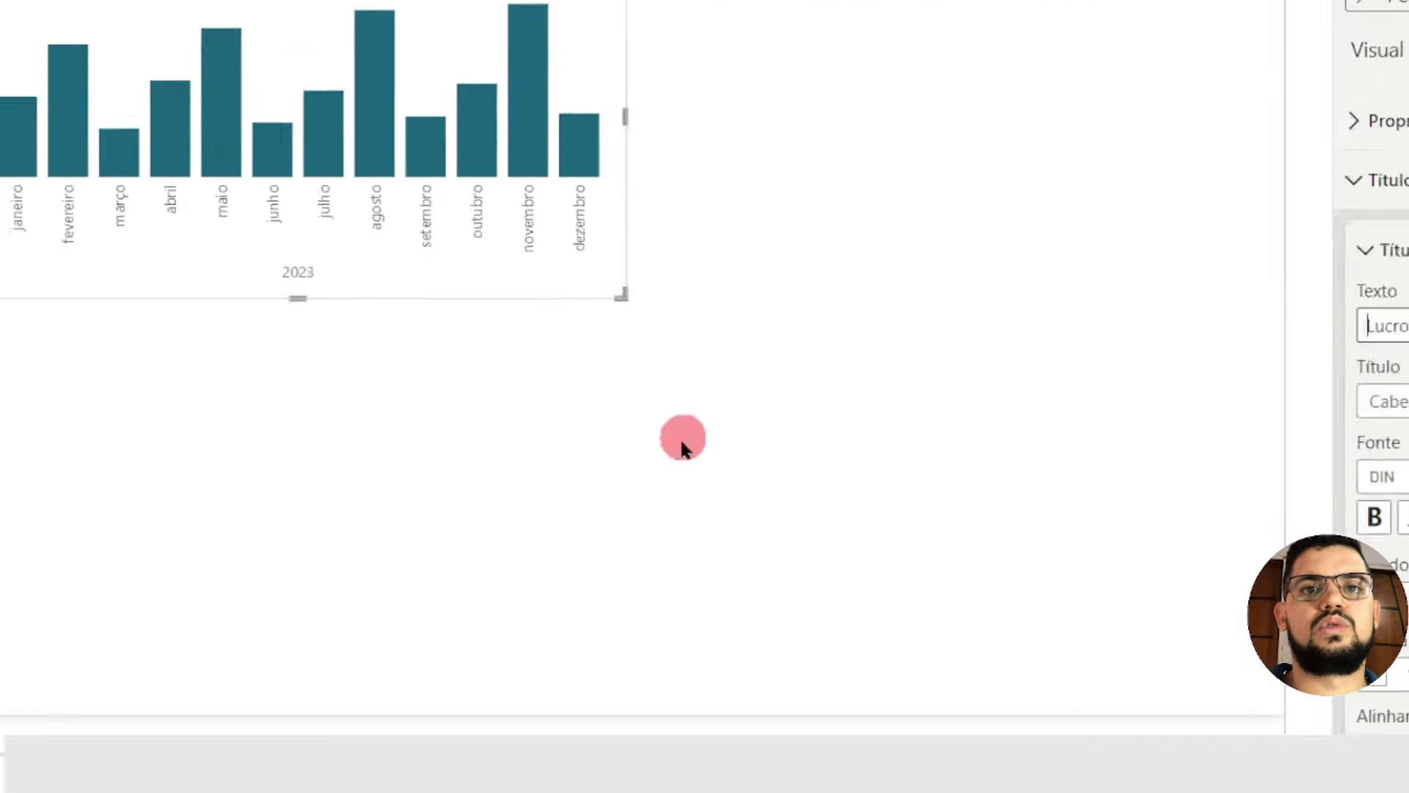
left_click(475, 478)
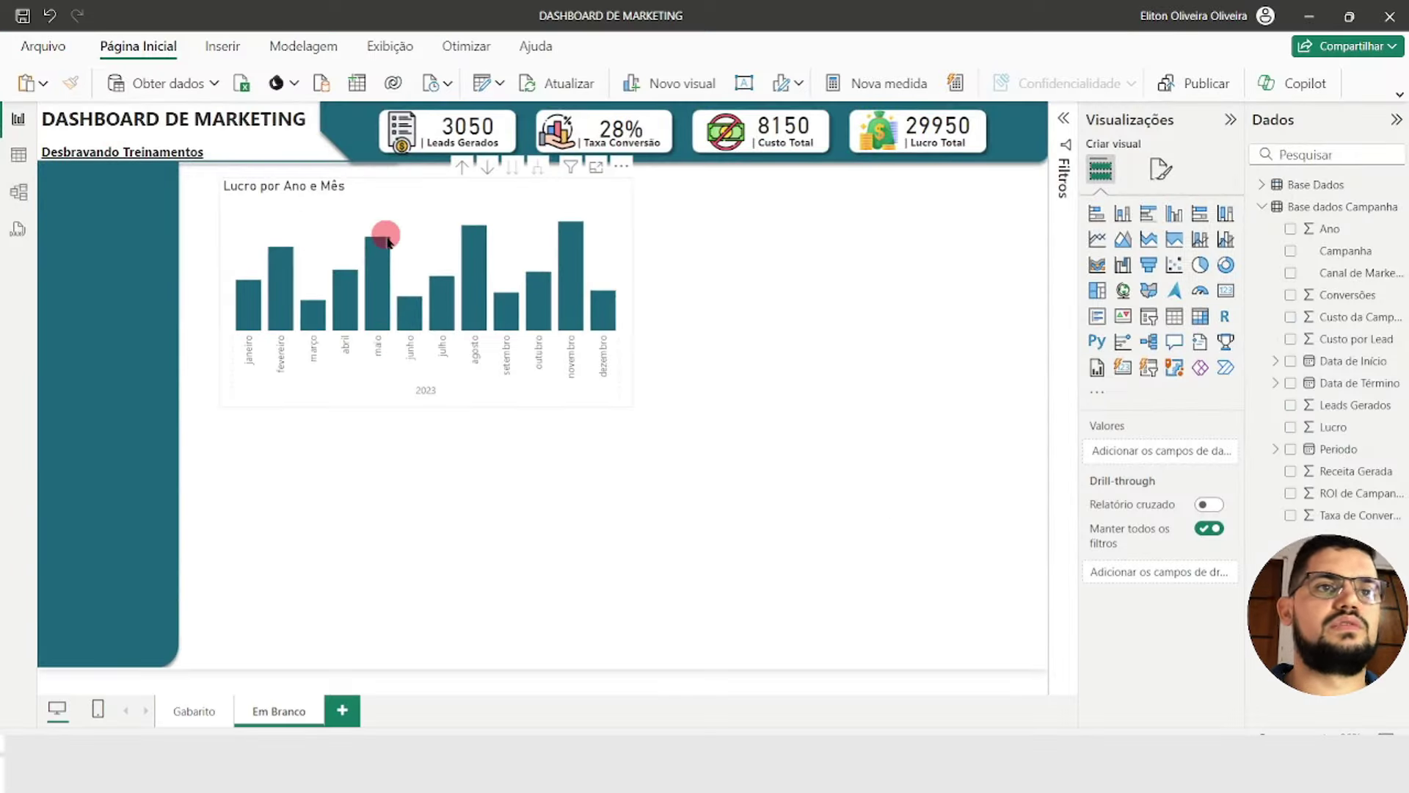
Centre the title of the profit column chart horizontally
left_click(587, 377)
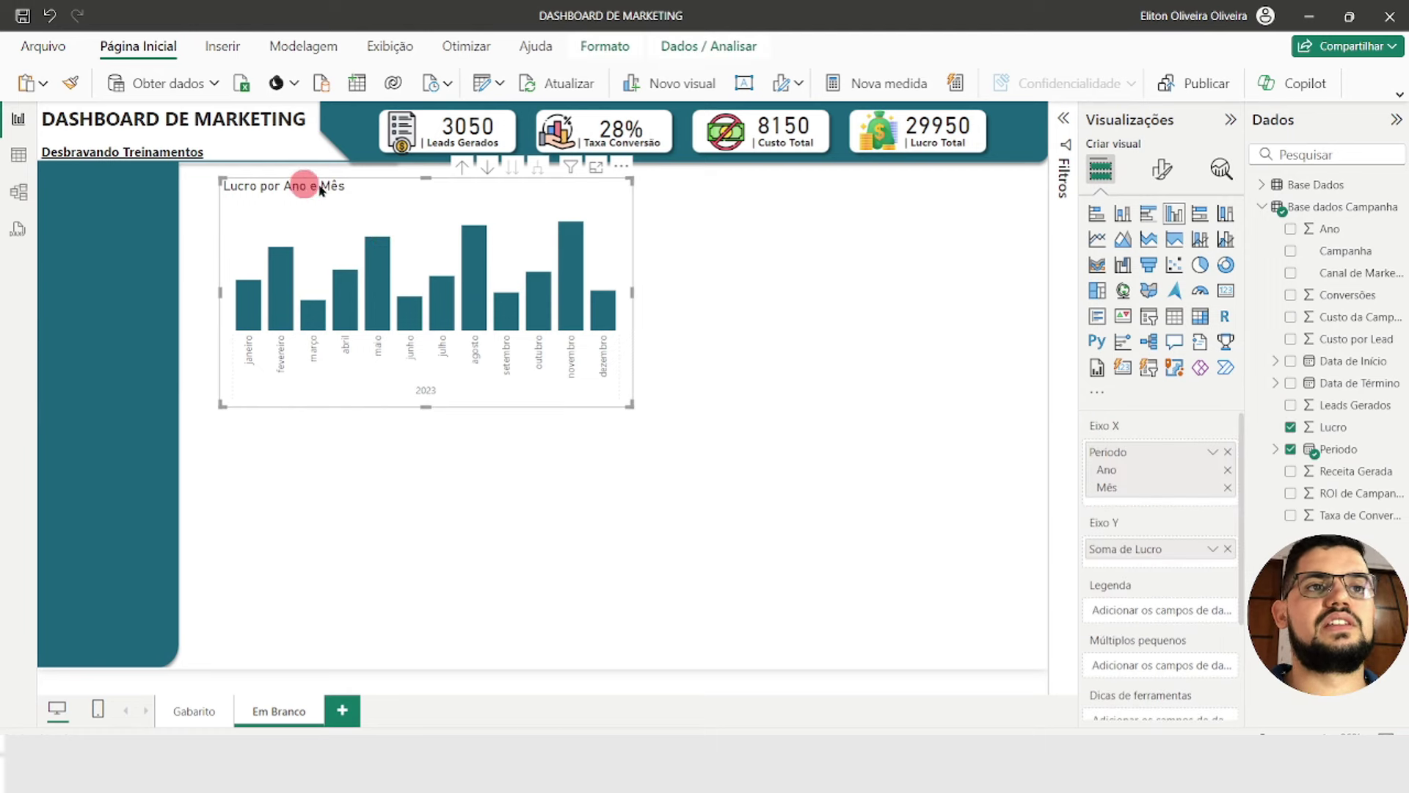
left_click(1162, 169)
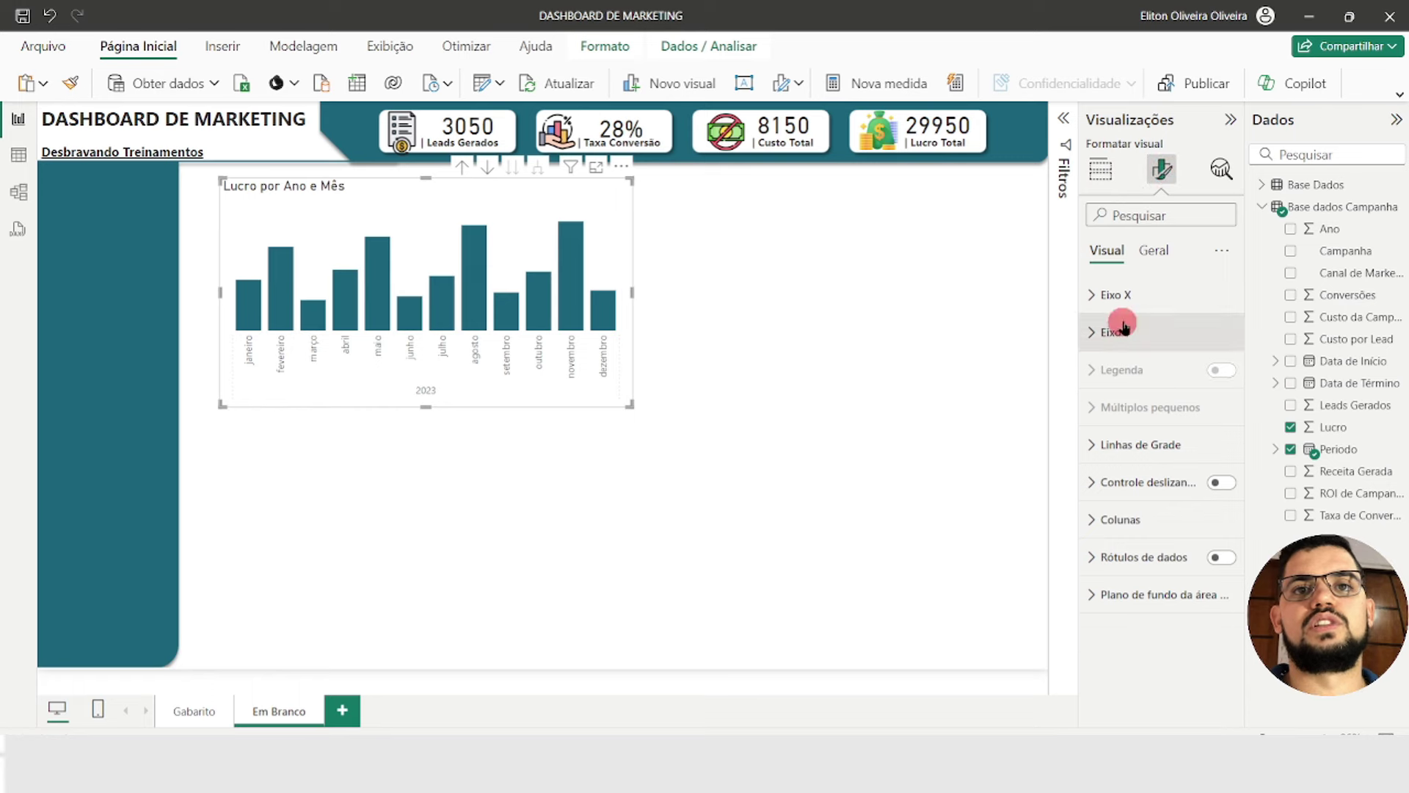
left_click(1153, 252)
left_click(1097, 330)
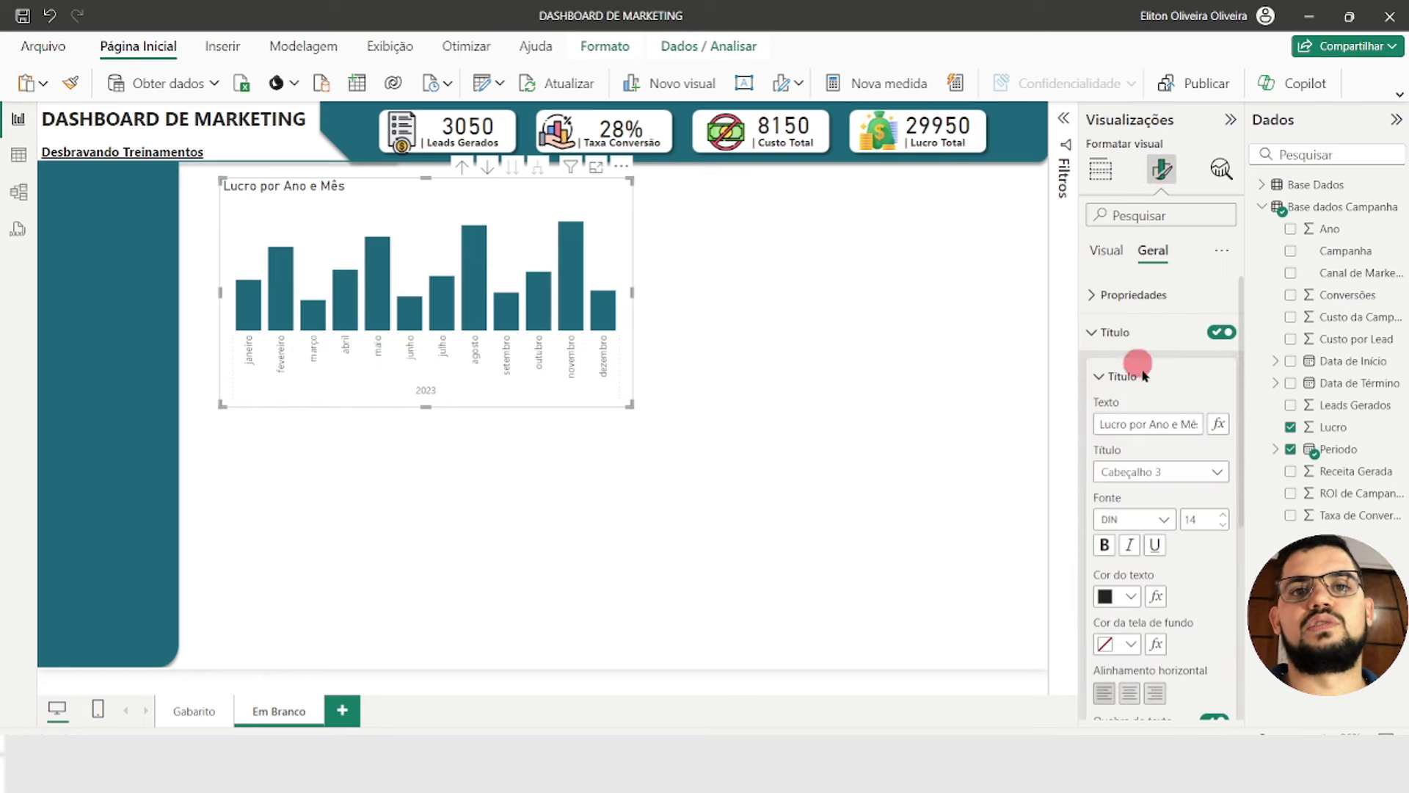
left_click(1131, 697)
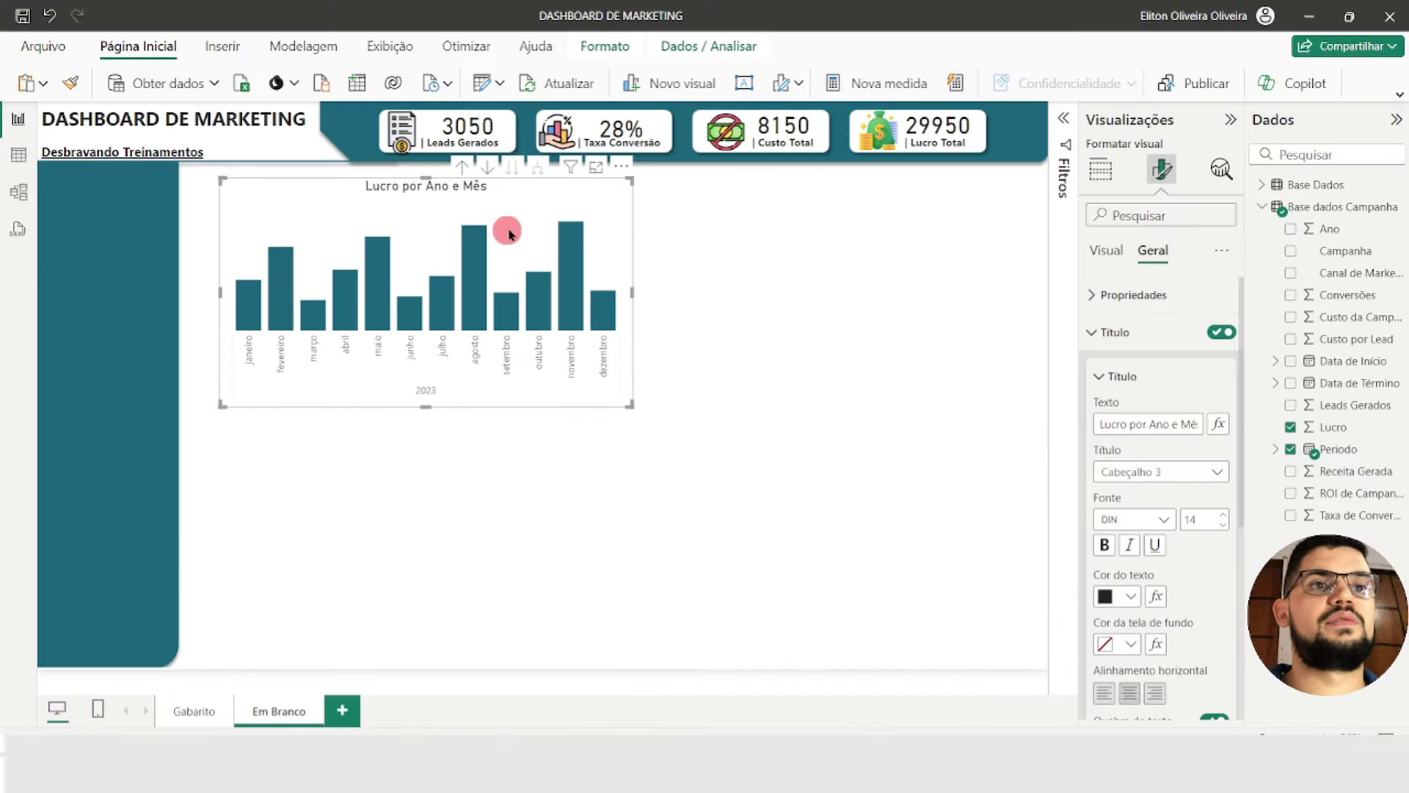
left_click(752, 249)
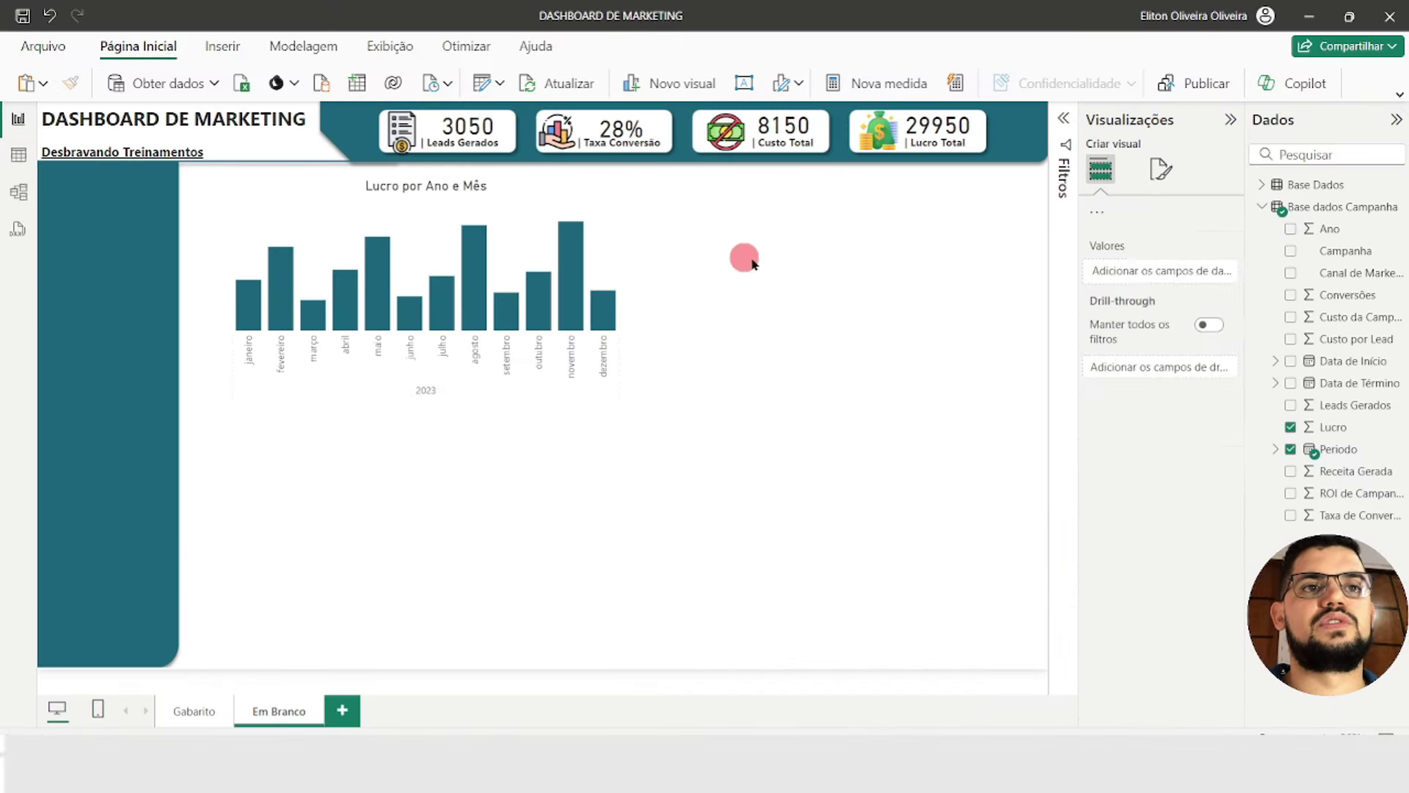
Duplicate the profit column chart and place the copy beside the original, below the header's right half
left_click(615, 400)
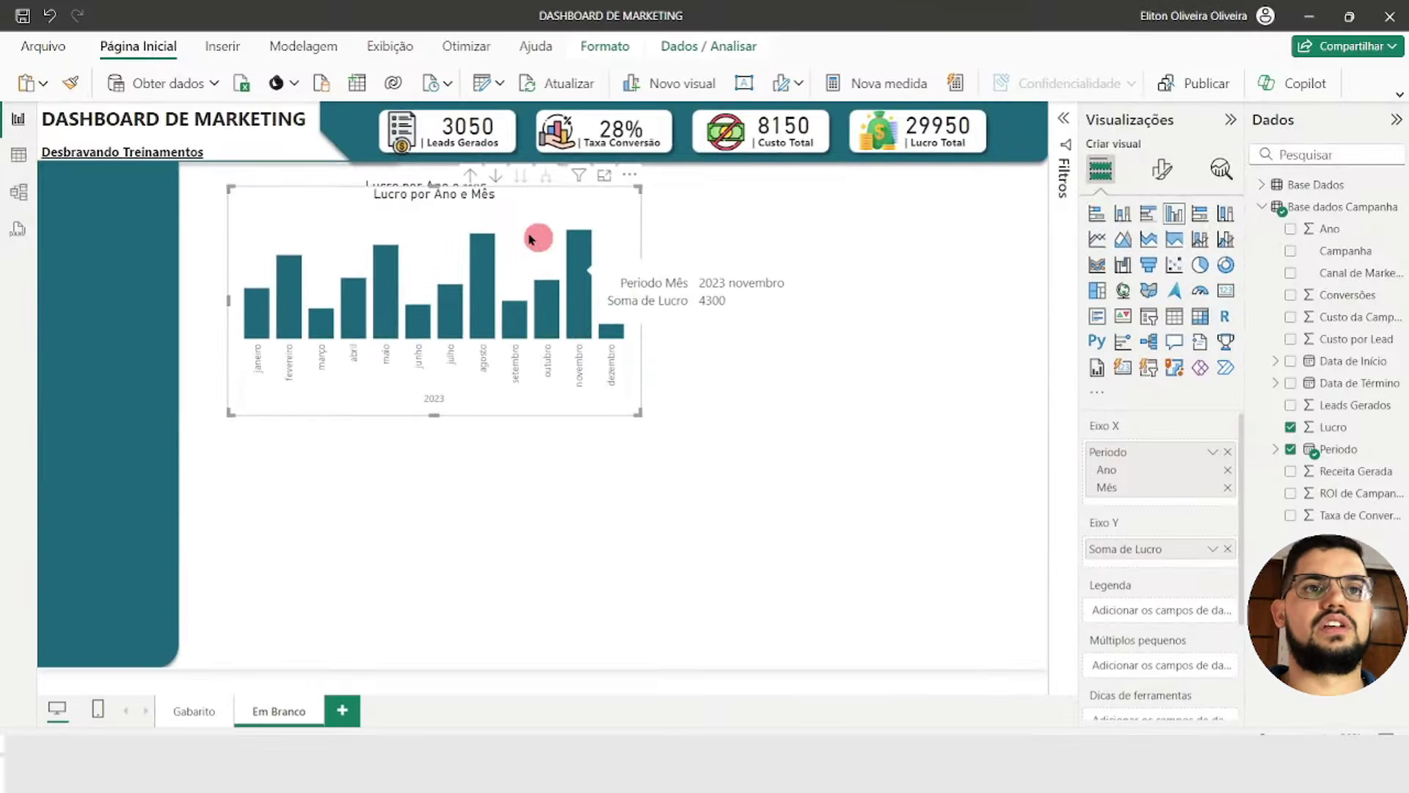
left_click_drag(496, 212, 881, 220)
Narrow the original profit chart slightly at its right edge and extend the copy's left edge a little toward it
left_click(609, 257)
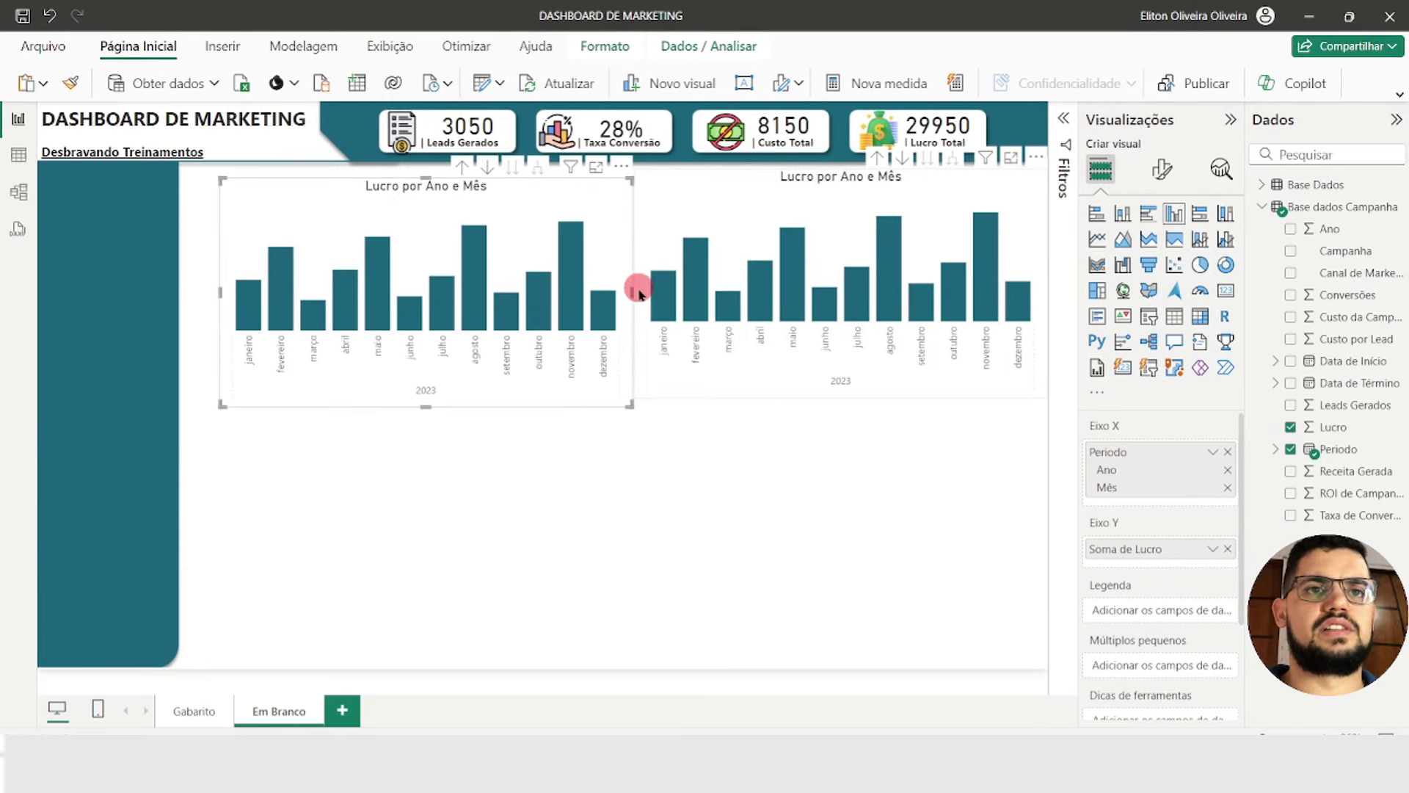
left_click_drag(634, 290, 614, 286)
left_click(672, 406)
left_click(676, 389)
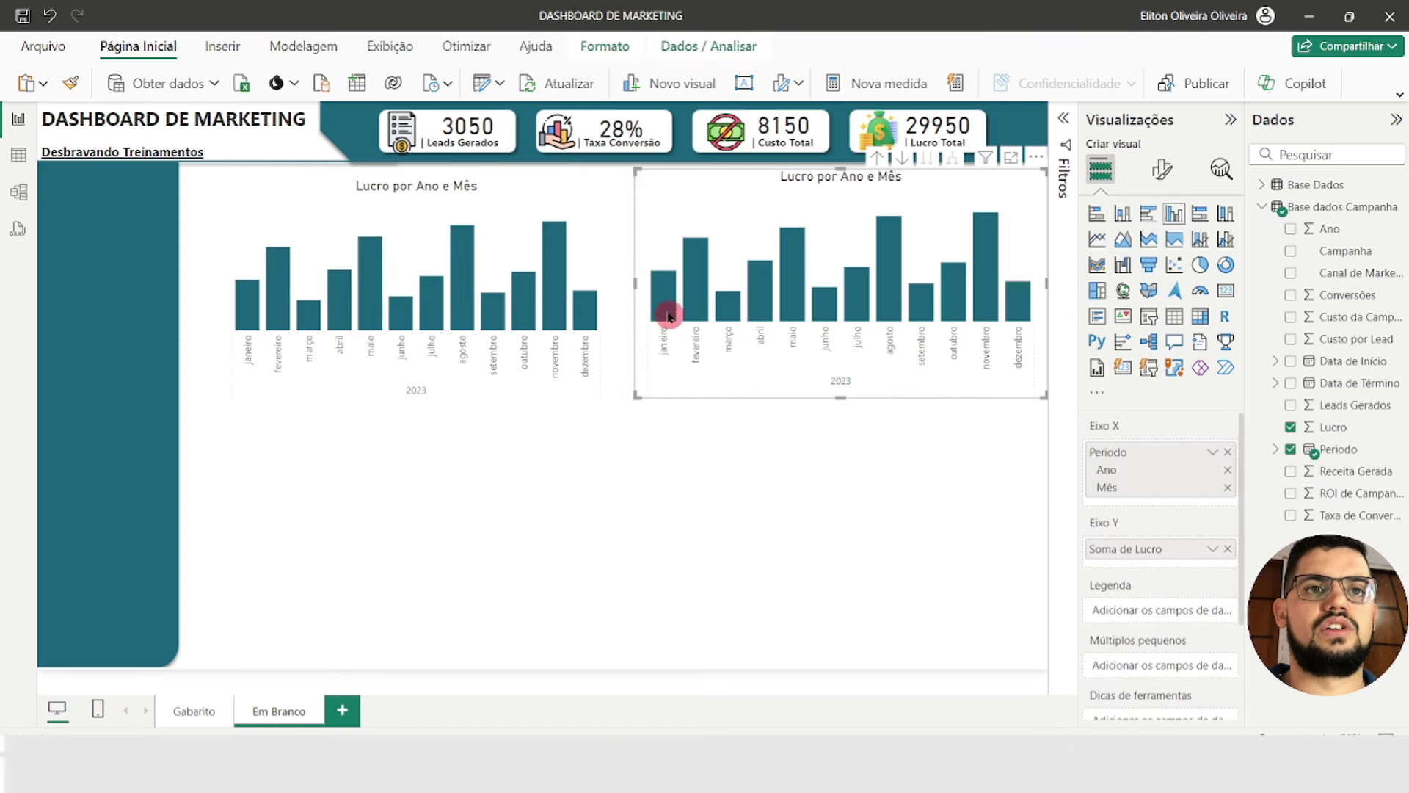
left_click_drag(636, 281, 626, 282)
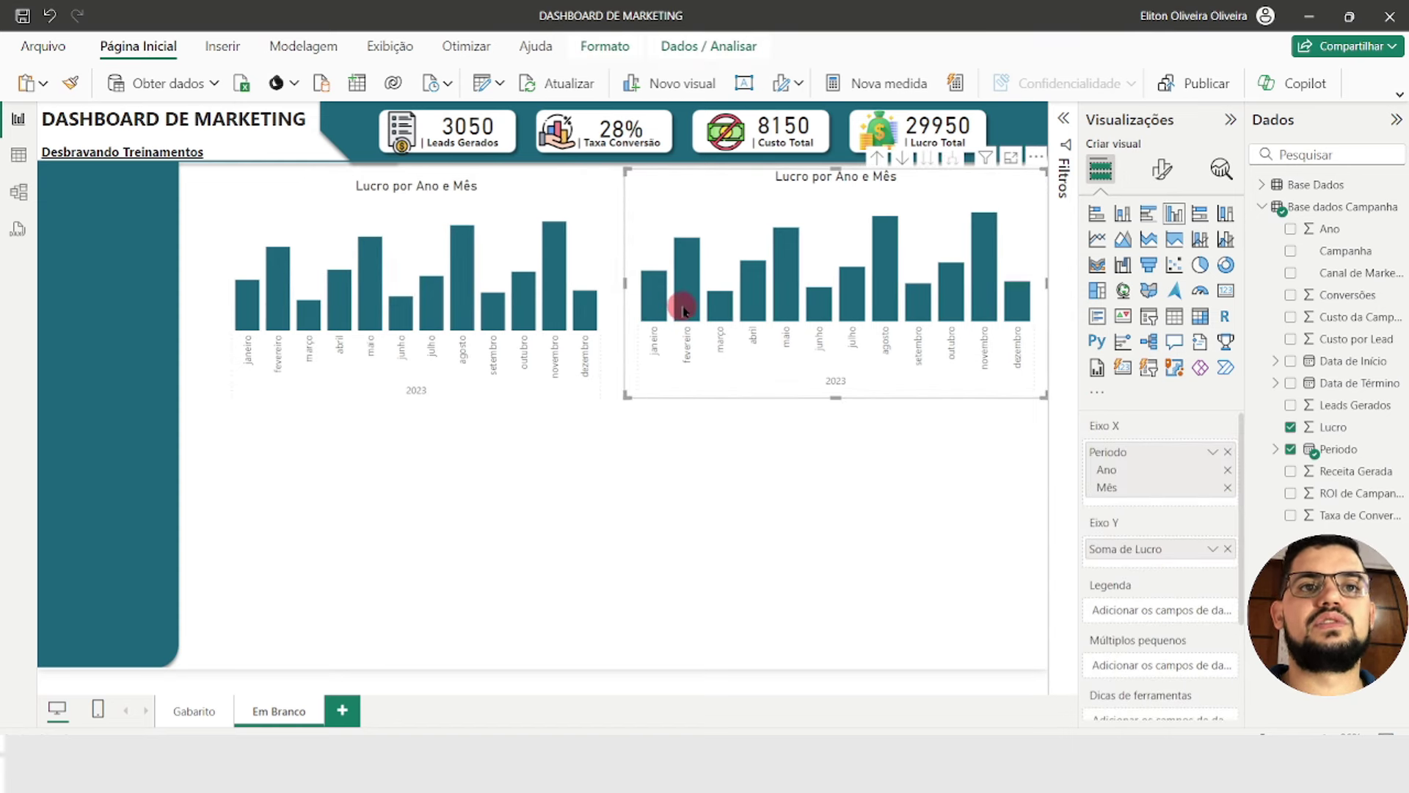